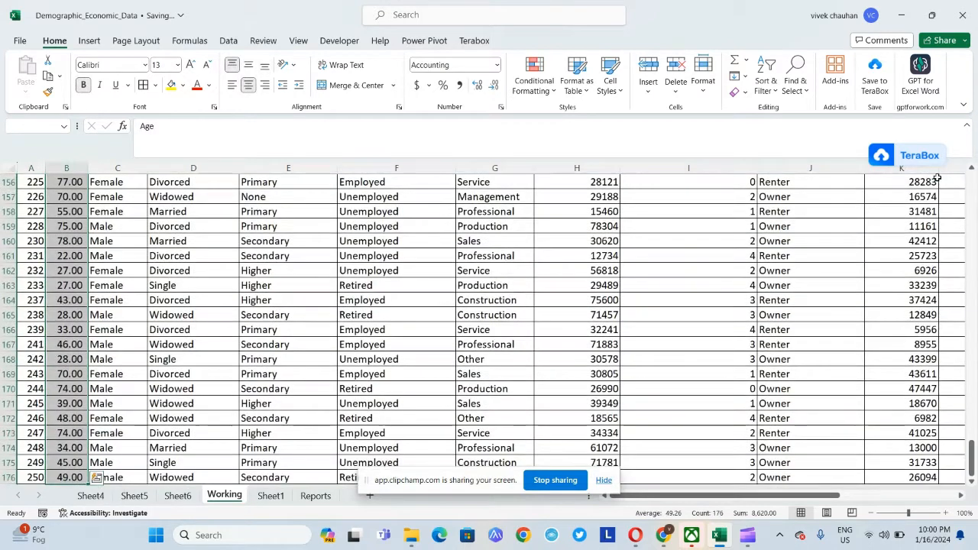
Remove the two decimal places from the Age column so its values show as whole numbers
left_click(493, 85)
left_click(493, 85)
Examine the filter values available for the Gender and Marital Status columns
key("Right")
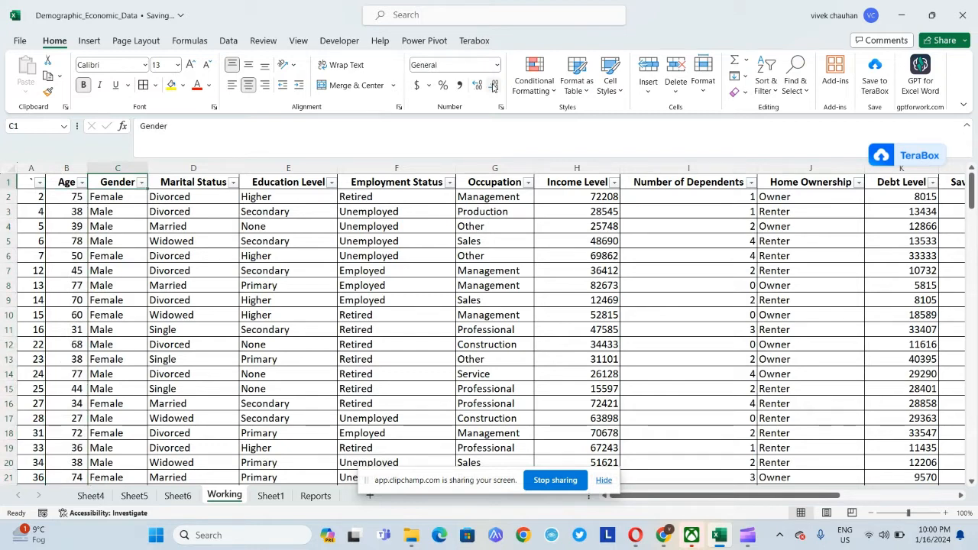
key("alt+Down")
key("Escape")
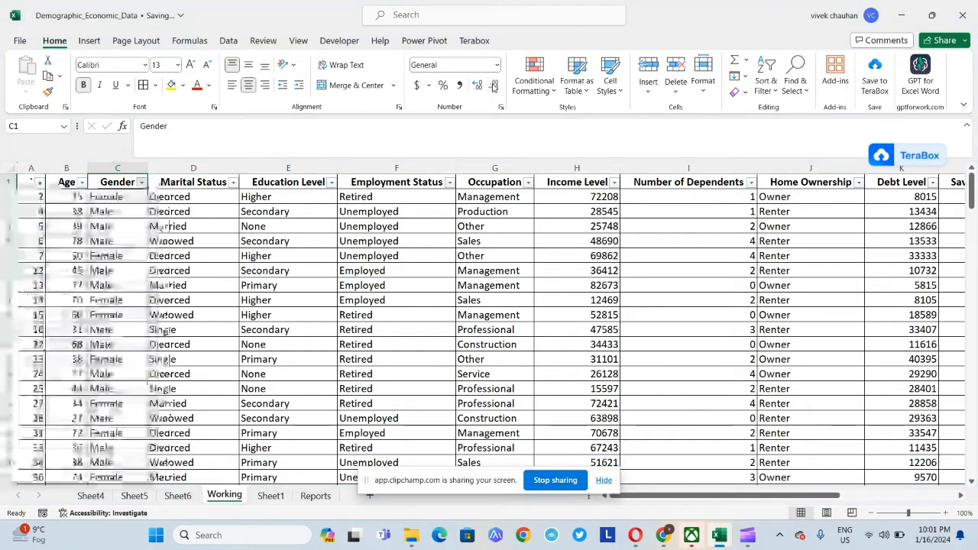
key("Right")
key("alt+Down")
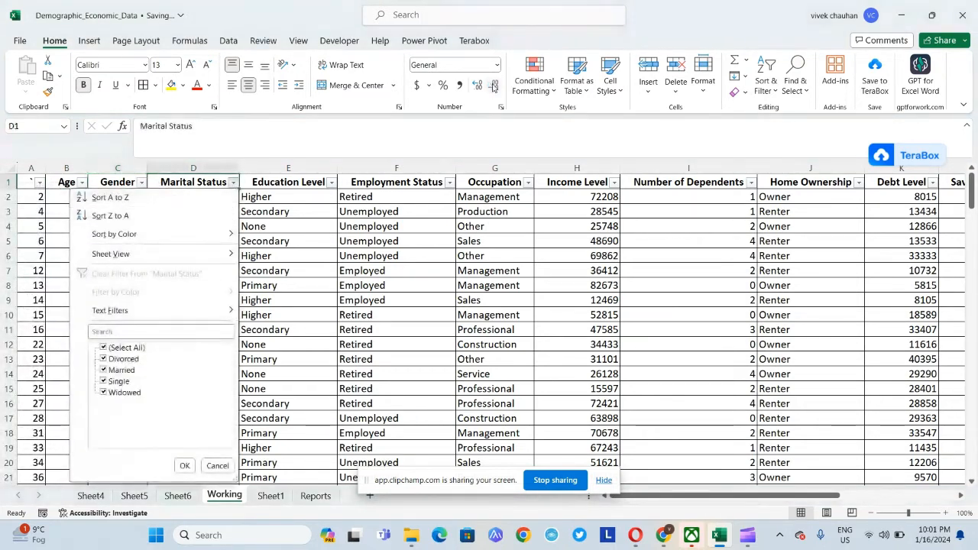
key("Down")
key("Down")
key("Escape")
Examine the list of filter values for the Education Level column
key("Right")
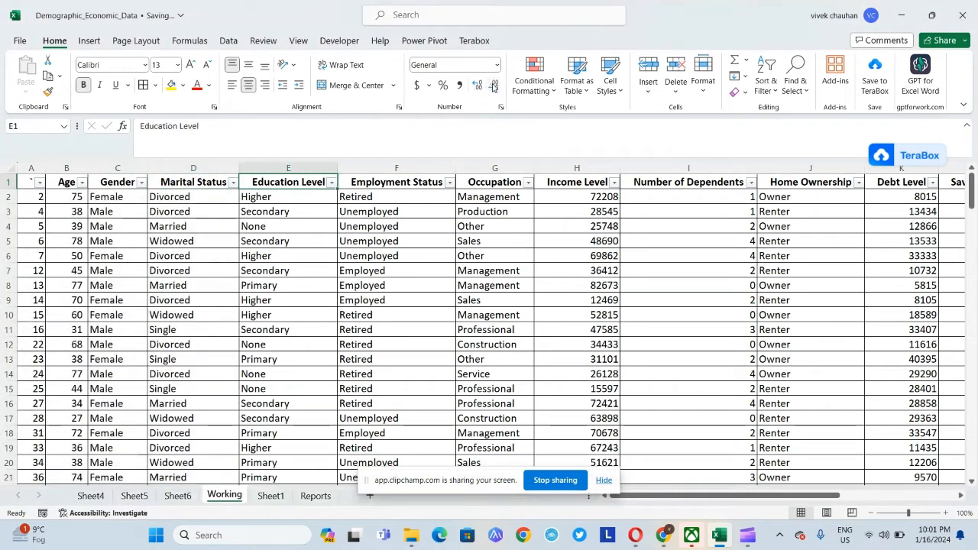
key("alt+Down")
key("Down")
key("Down")
key("Down")
key("Down")
key("Down")
key("Down")
key("Down")
key("Down")
key("Down")
key("Down")
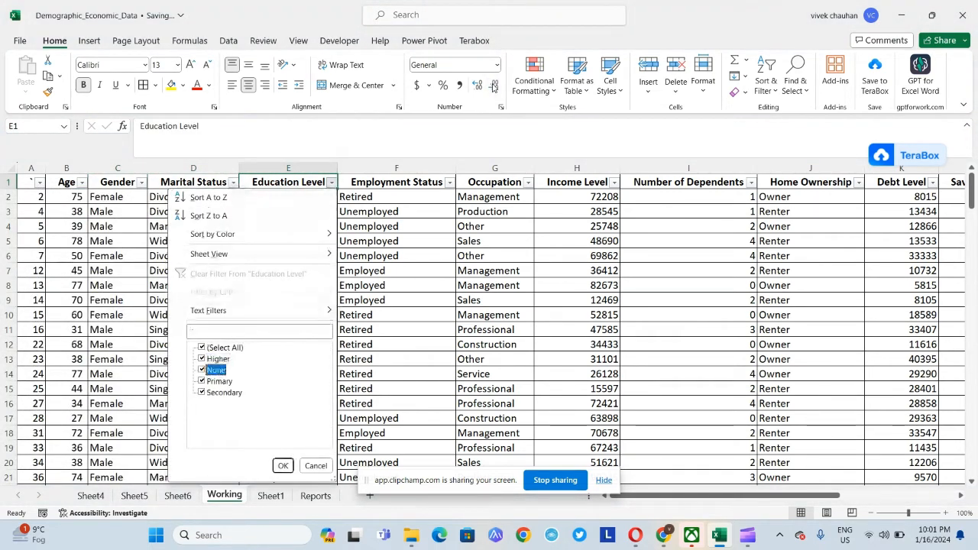
key("Escape")
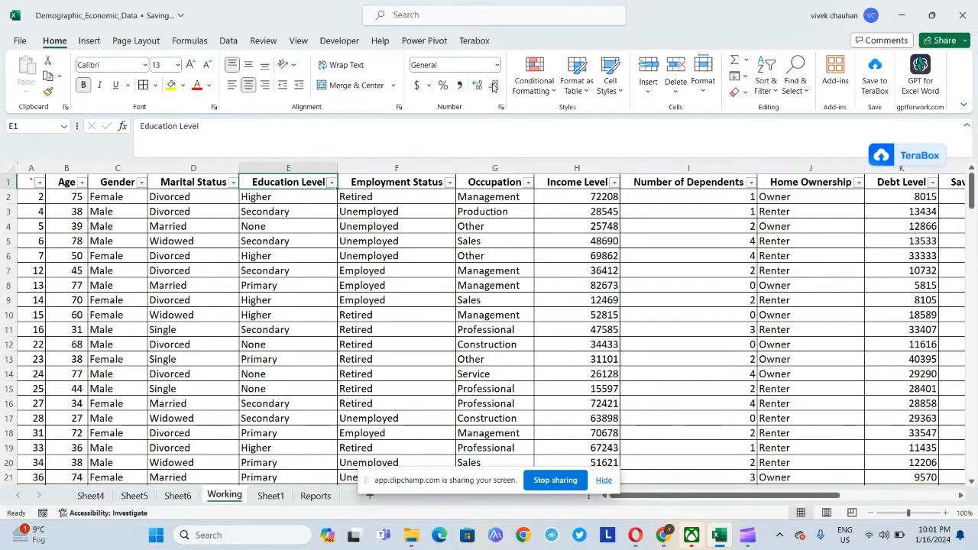
Examine the list of filter values for the Employment Status column
key("Right")
key("alt+Down")
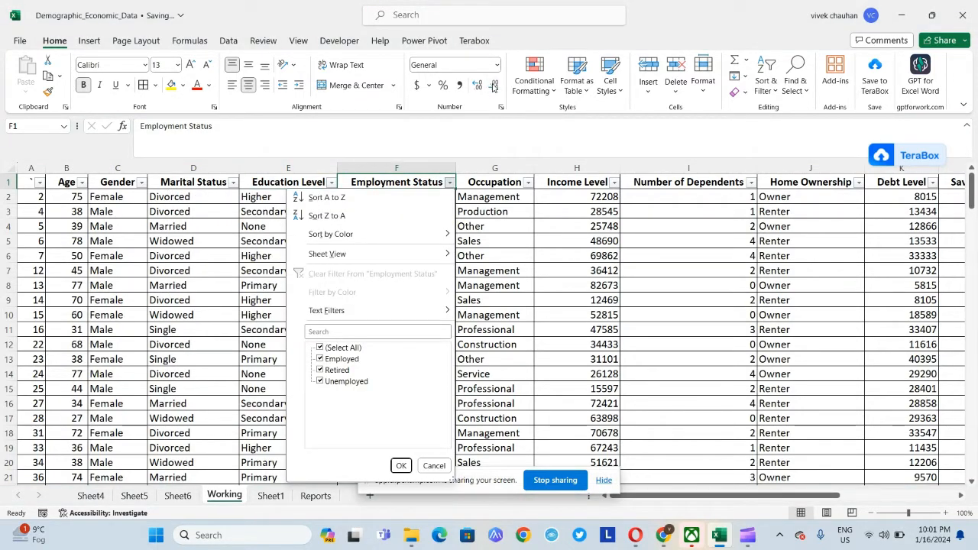
key("Escape")
key("alt+Down")
key("Down")
key("Down")
key("Down")
key("Down")
key("Down")
key("Down")
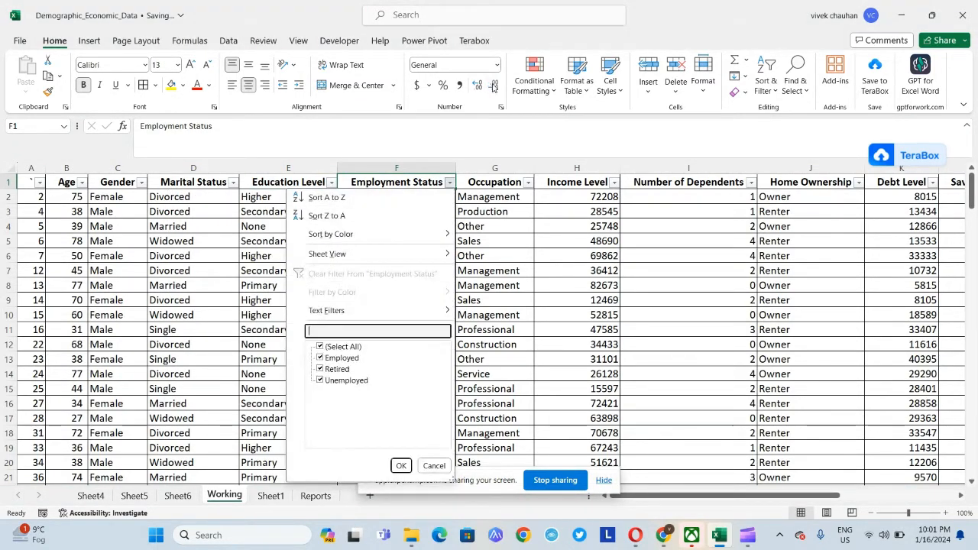
key("Down")
key("Down")
key("Down")
key("Down")
key("Escape")
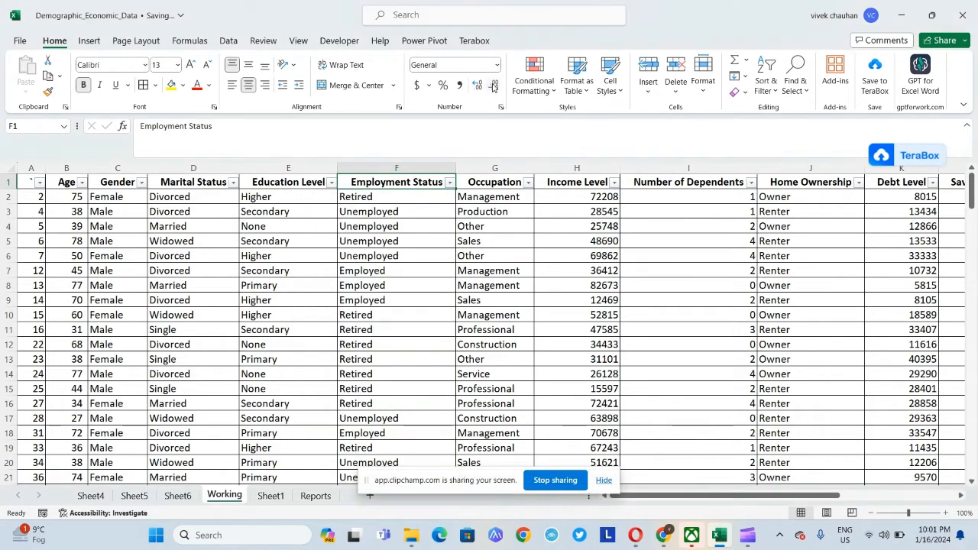
Examine the list of filter values for the Occupation column
key("Right")
key("alt+Down")
key("Down")
key("Down")
key("Down")
key("Down")
key("Down")
key("Down")
key("Down")
key("Down")
key("Down")
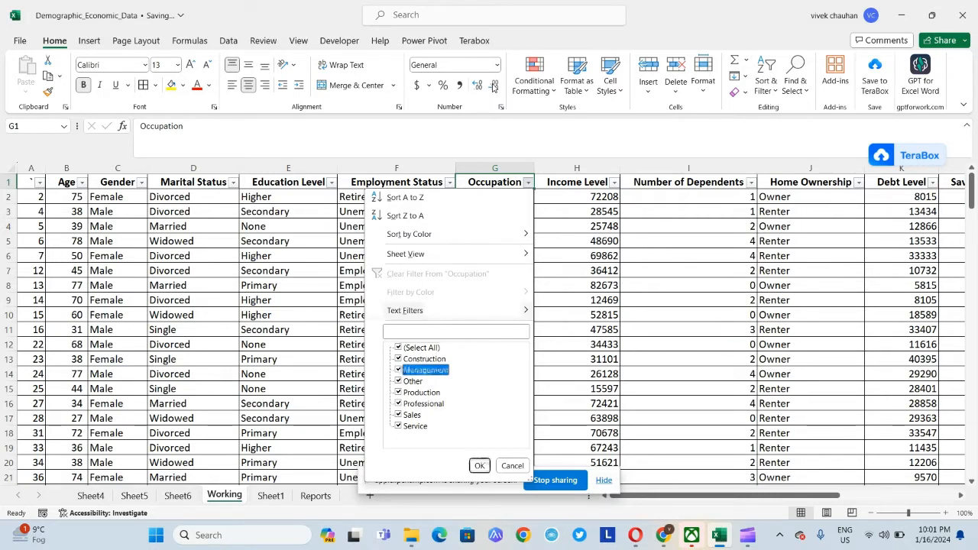
key("Escape")
Review the remaining column headers from Income Level onward and check the filter values for Region
key("Right")
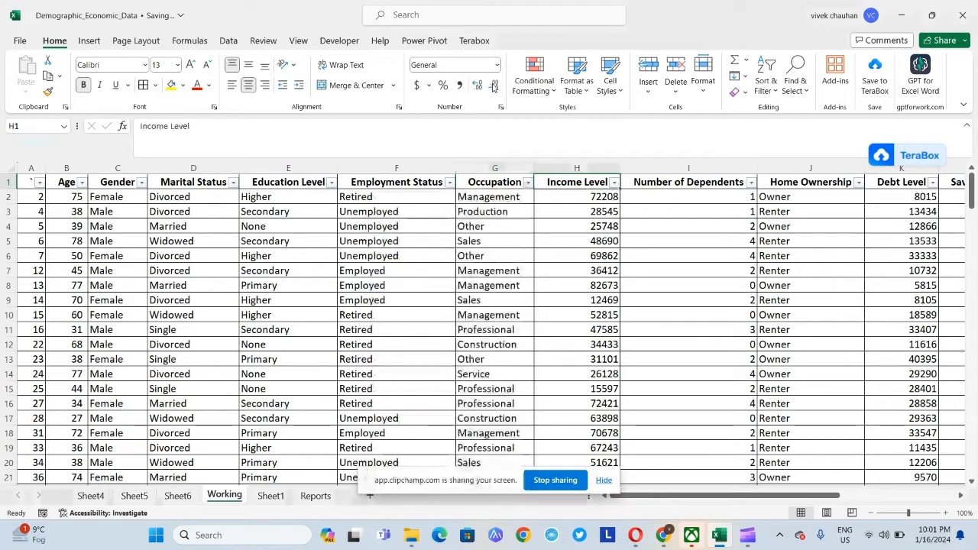
key("Right")
key("Right")
key("Right")
key("Right")
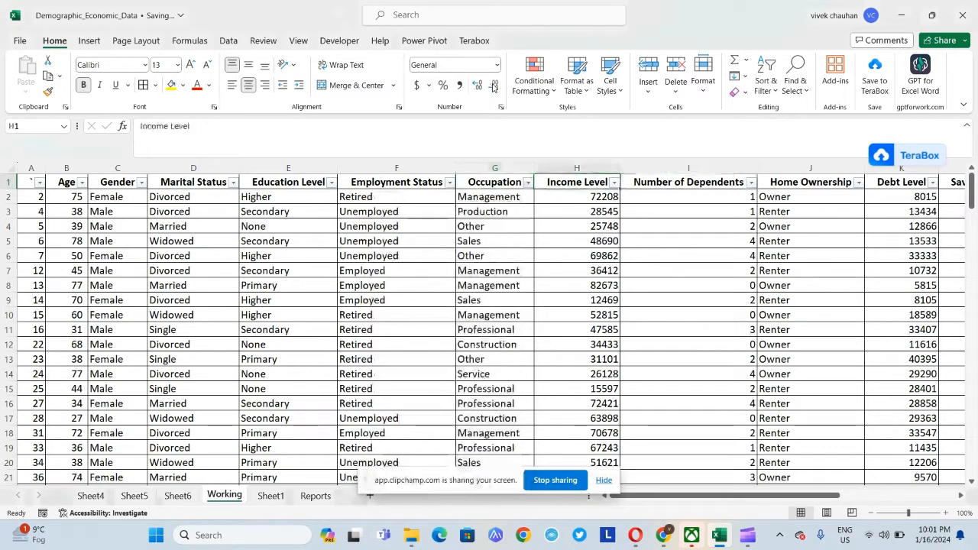
key("Right")
key("Right")
key("Right")
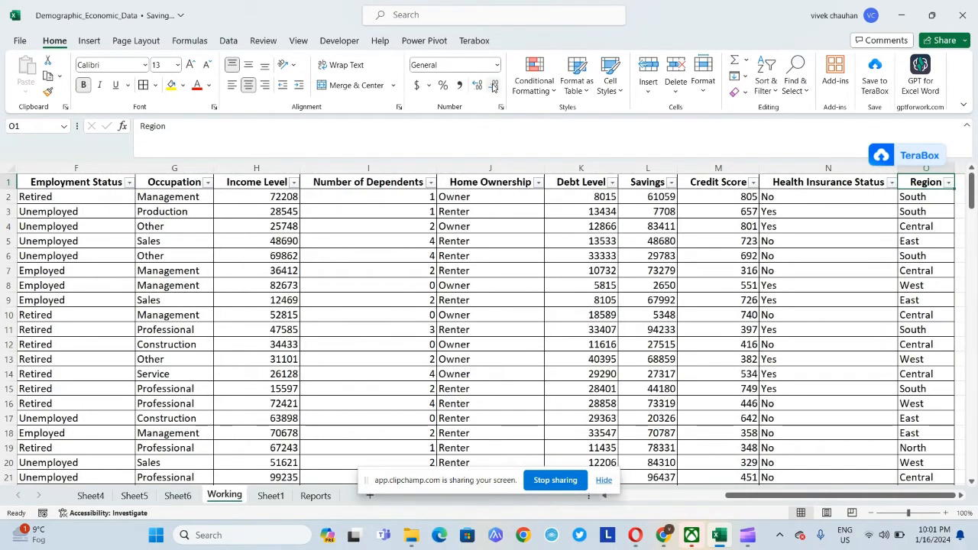
key("alt+Down")
key("Escape")
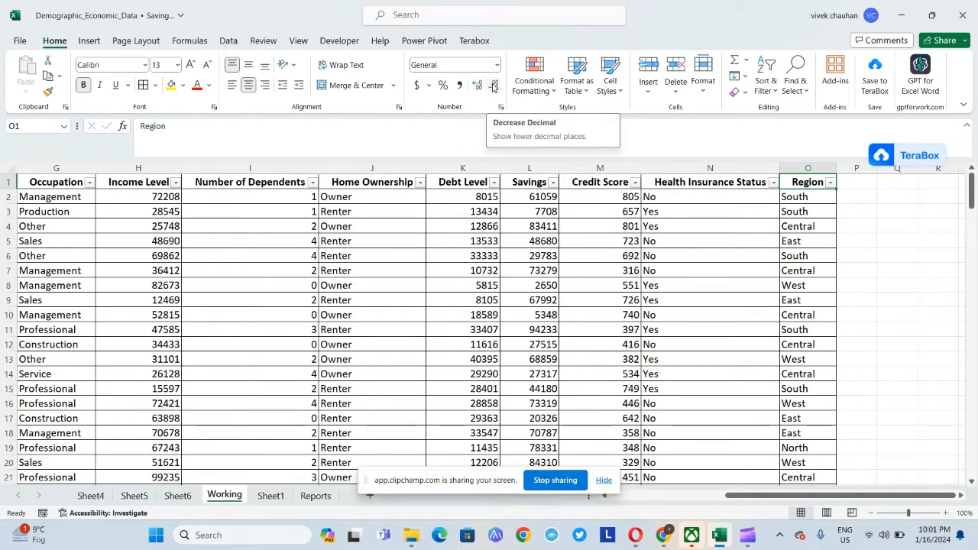
Highlight the Gender column's data, including its header, with a yellow fill
key("ctrl+Home")
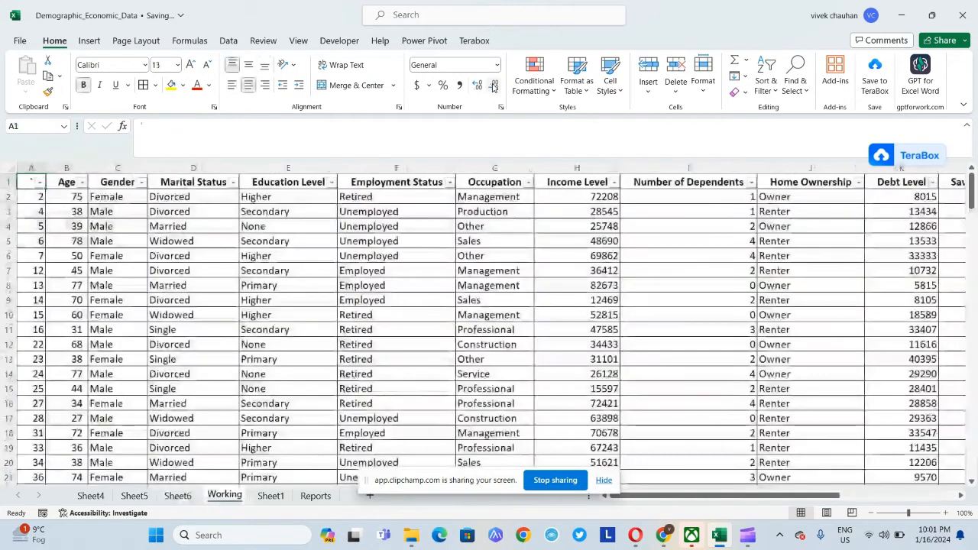
key("Right")
key("Right")
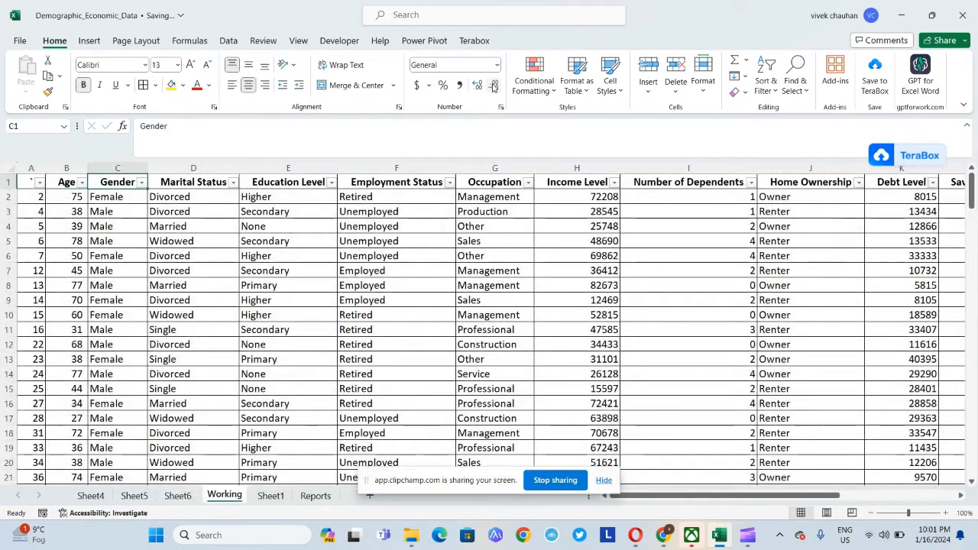
key("ctrl+shift+Down")
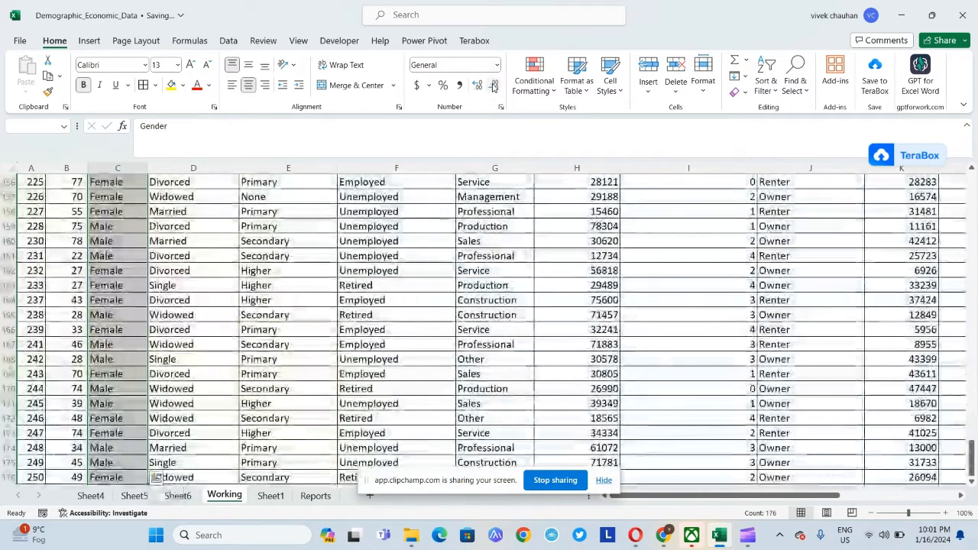
key("ctrl+BackSpace")
key("ctrl+q")
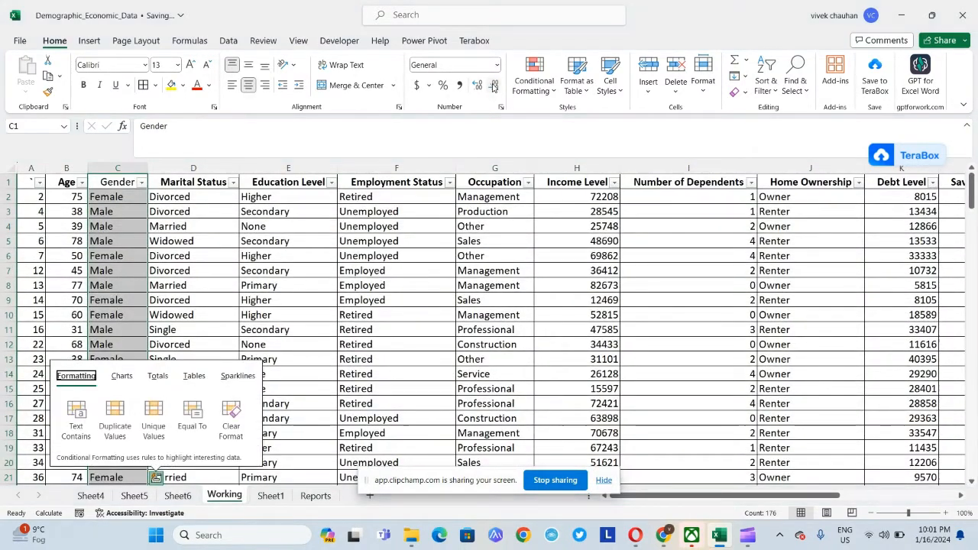
key("Escape")
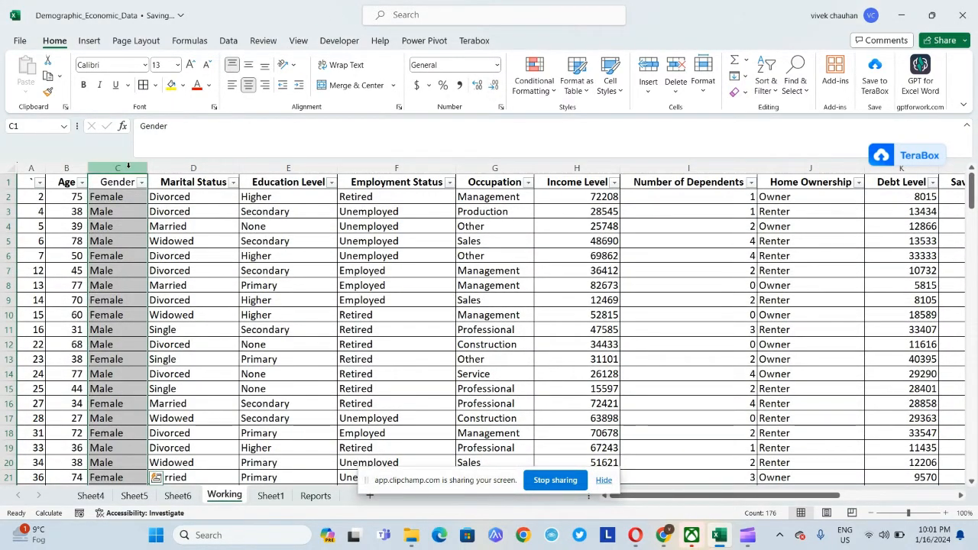
left_click(171, 86)
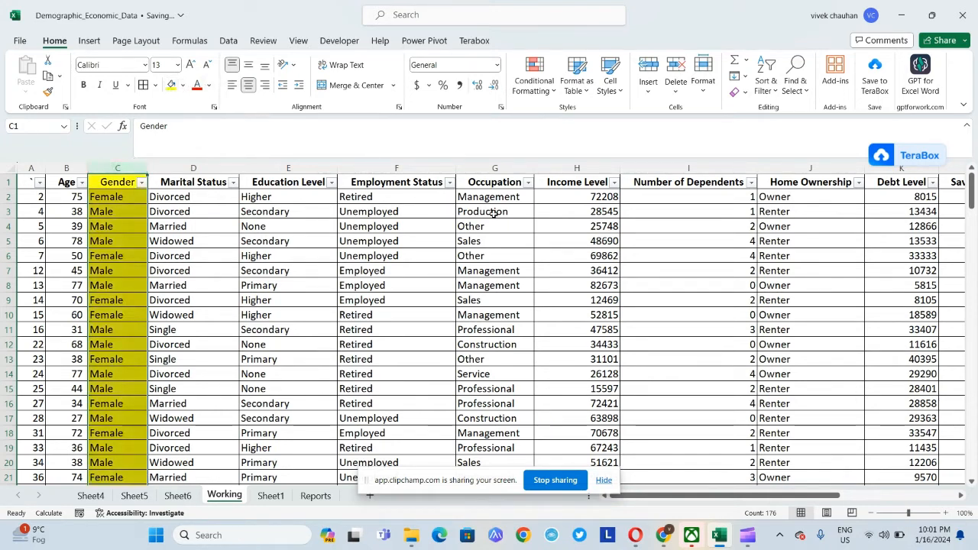
Highlight the Occupation column's data, including its header, with a yellow fill
left_click(502, 168)
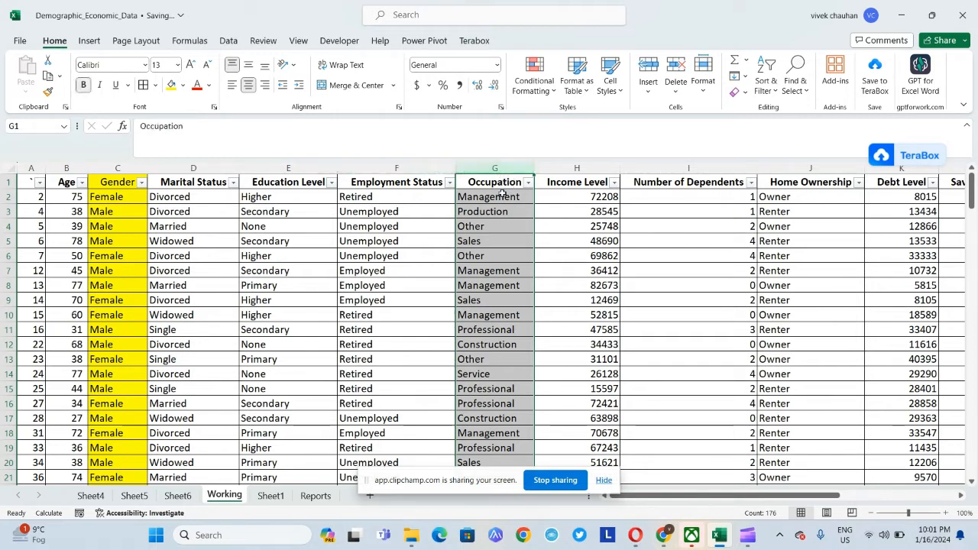
left_click(170, 85)
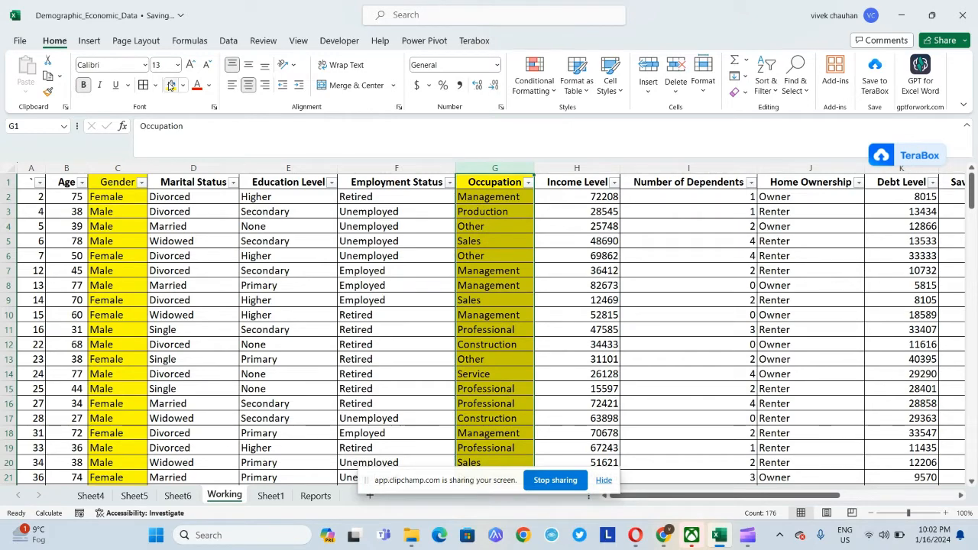
key("Up")
key("Left")
key("Left")
key("Left")
key("Left")
key("Left")
key("Left")
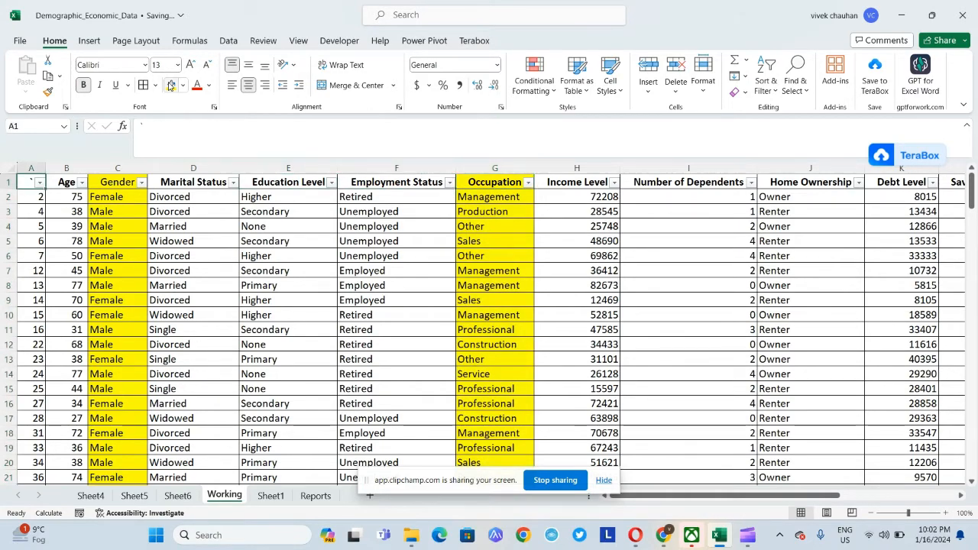
key("ctrl+shift+Right")
key("ctrl+shift+Down")
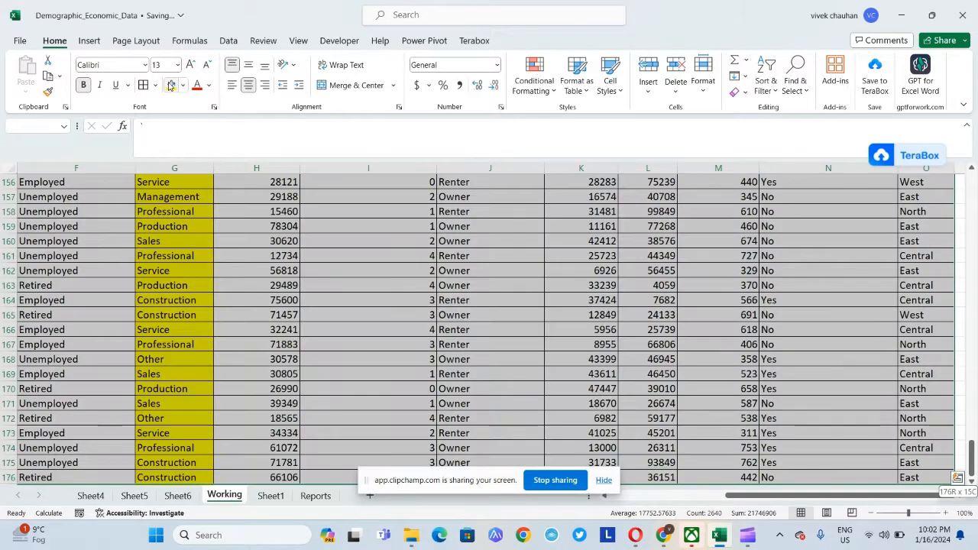
key("ctrl+Home")
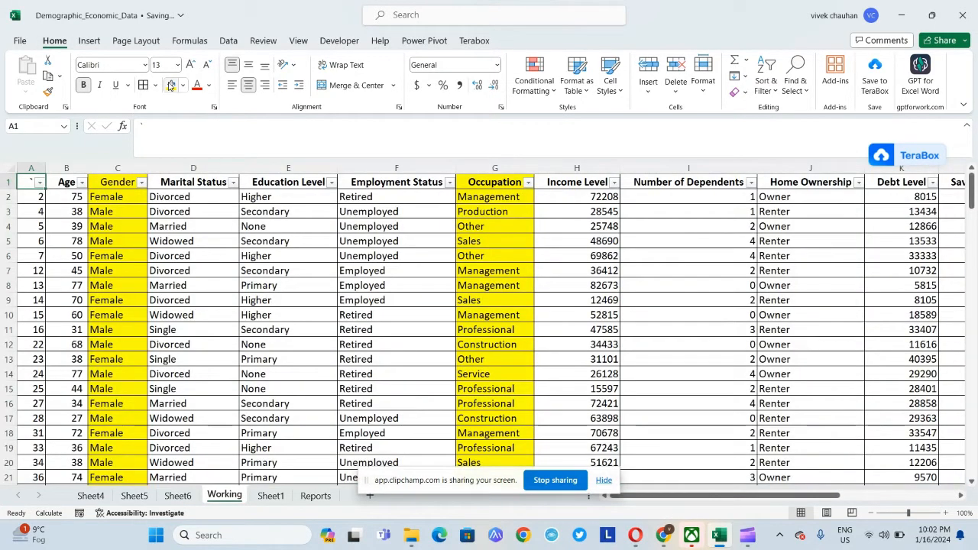
key("Down")
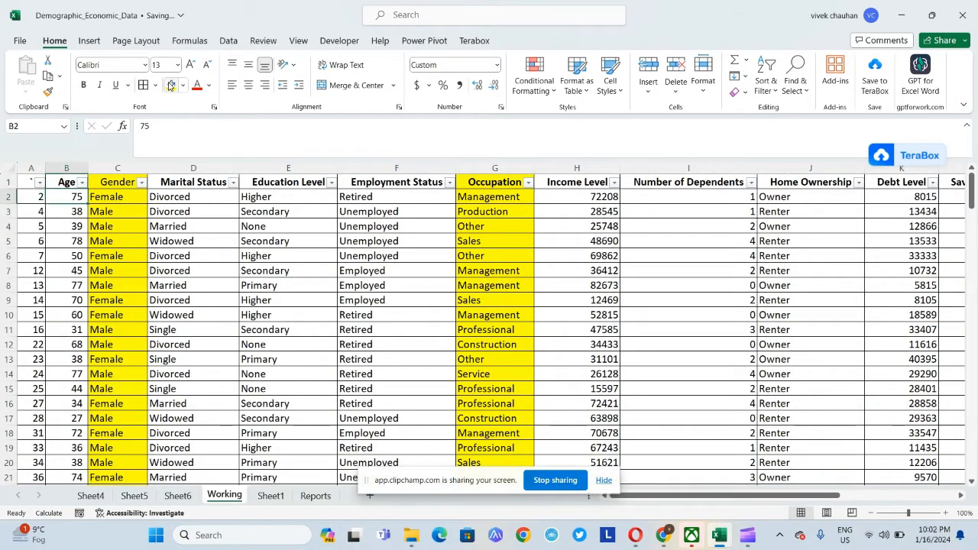
key("Right")
key("Right")
key("Right")
key("F2")
key("Return")
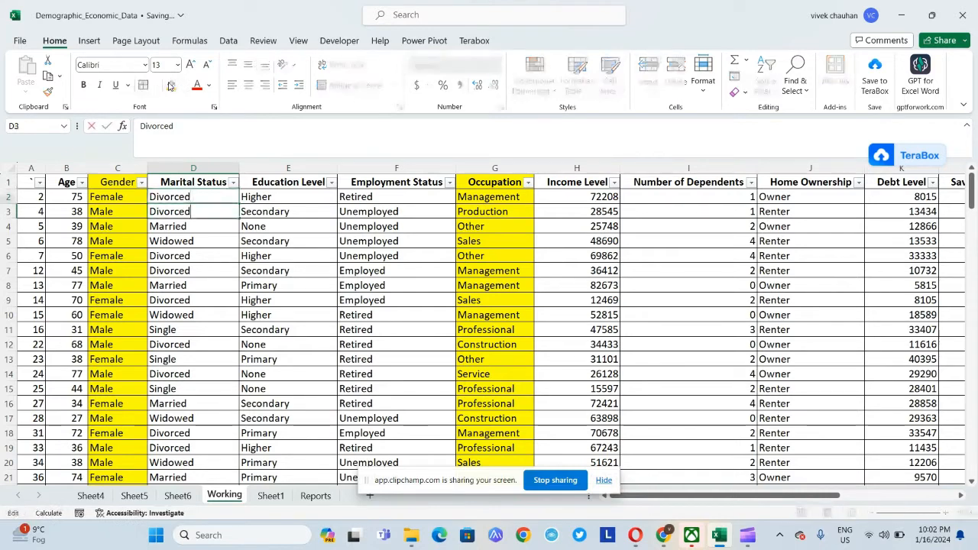
key("Right")
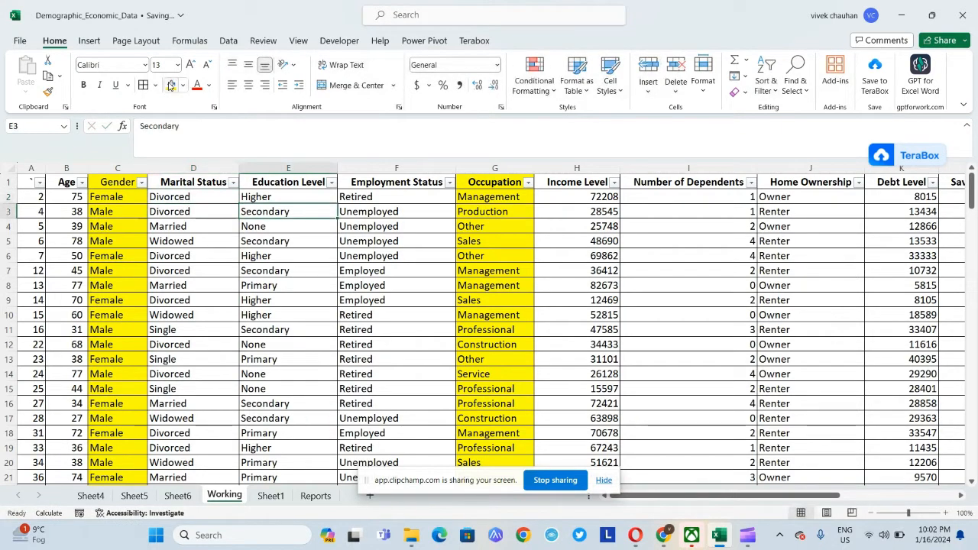
Create a PivotTable on a new worksheet from Working!$B$1:$O$176, from Age through Region, adding the data to the Data Model
key("Up")
key("Left")
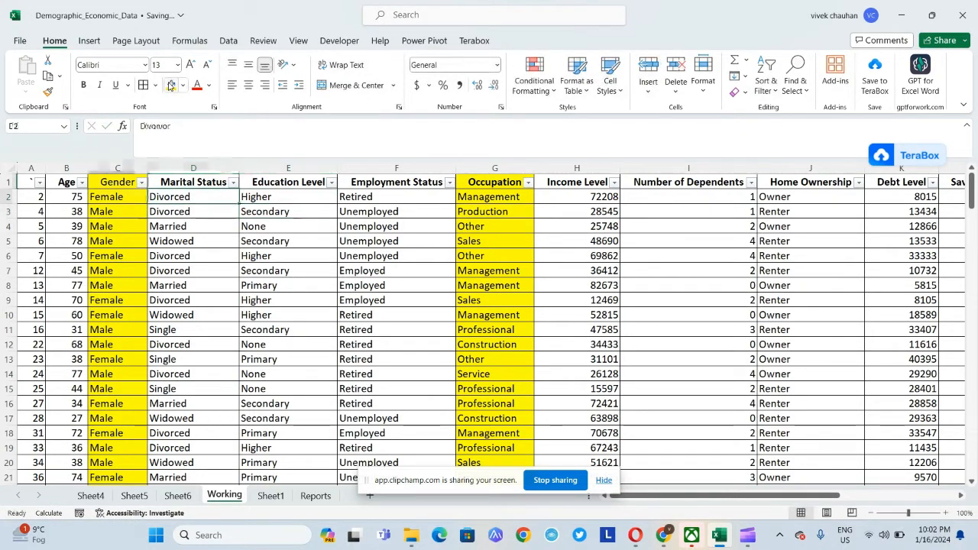
key("Left")
key("Left")
key("Up")
key("ctrl+shift+Right")
key("ctrl+shift+Down")
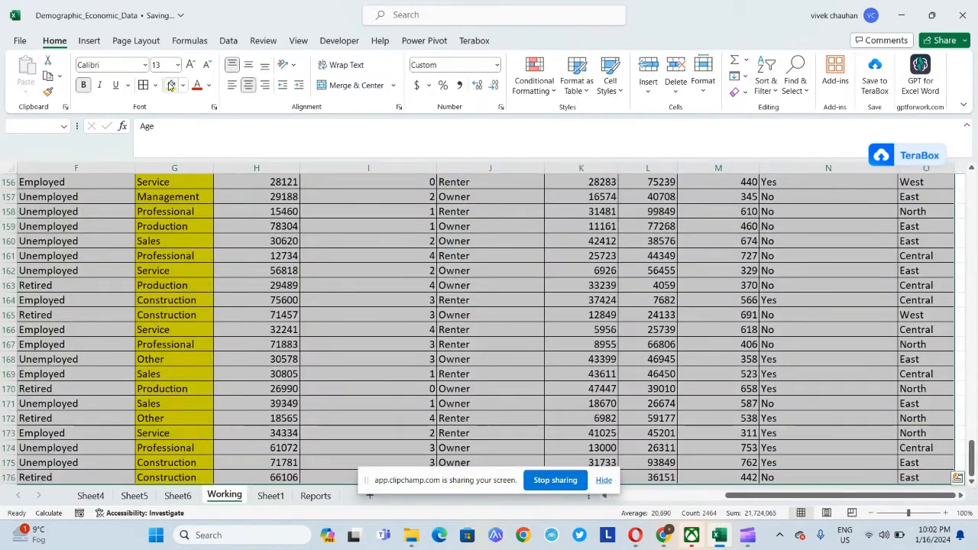
scroll(169, 84, "down", 1)
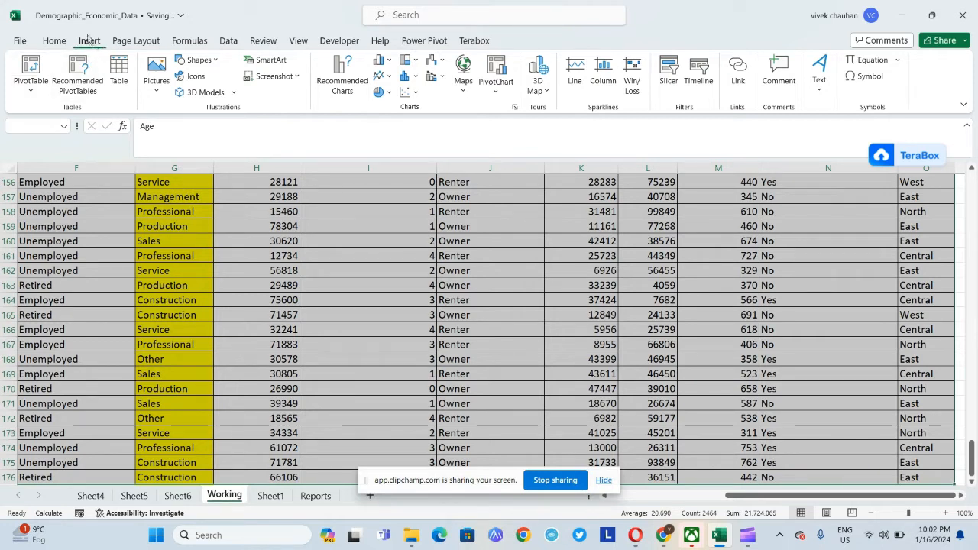
left_click(29, 91)
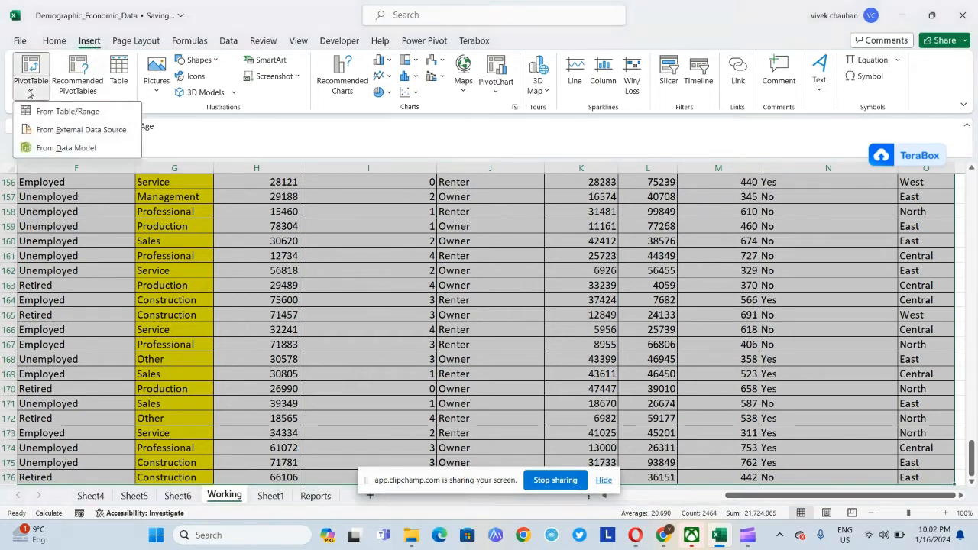
left_click(65, 111)
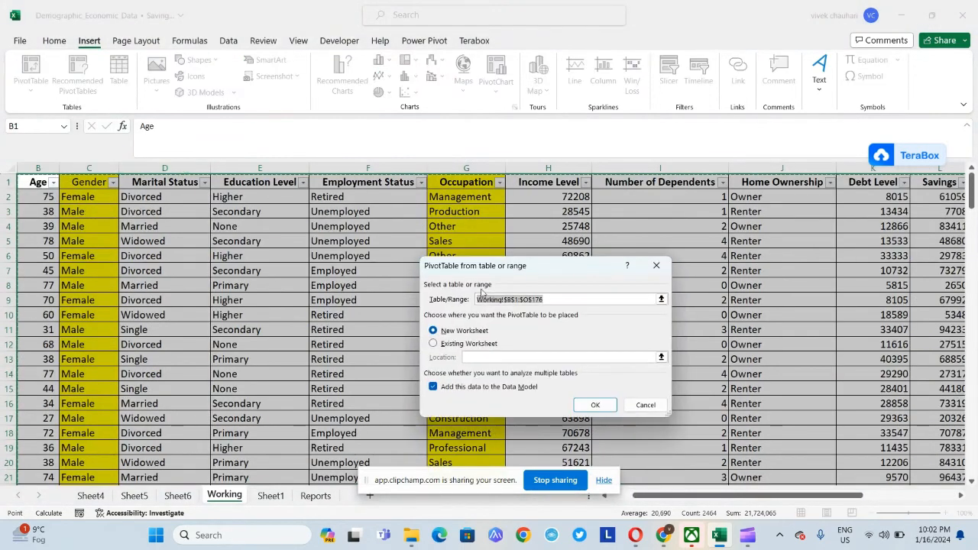
left_click(601, 408)
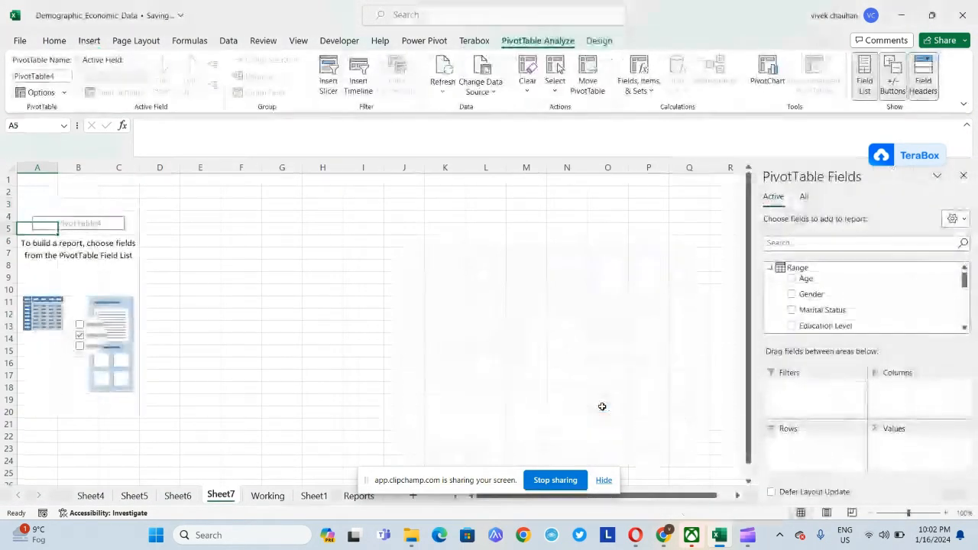
key("Up")
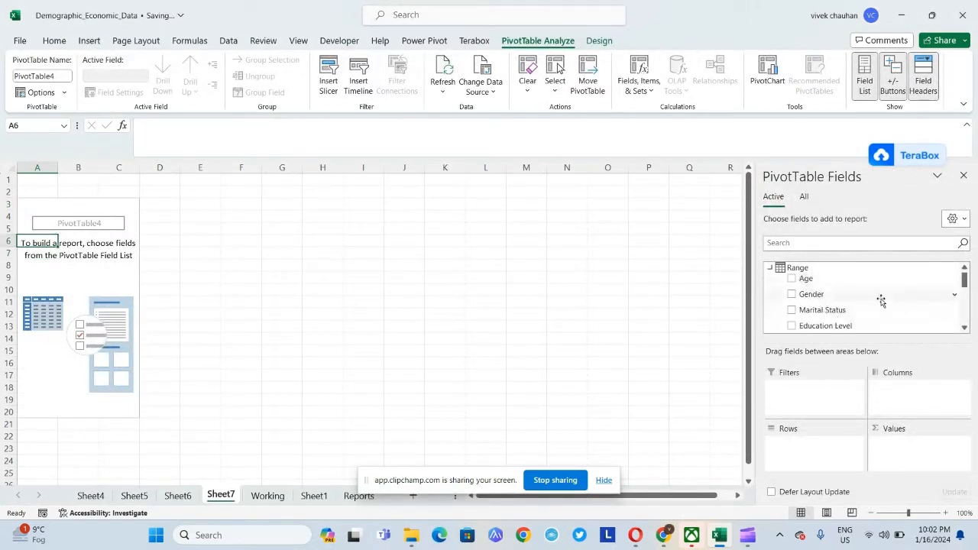
Check the highlighted columns on the Working sheet and add the Gender field to the PivotTable's rows on Sheet7
mouse_move(963, 277)
left_mouse_down()
mouse_move(964, 286)
mouse_move(962, 276)
left_mouse_up()
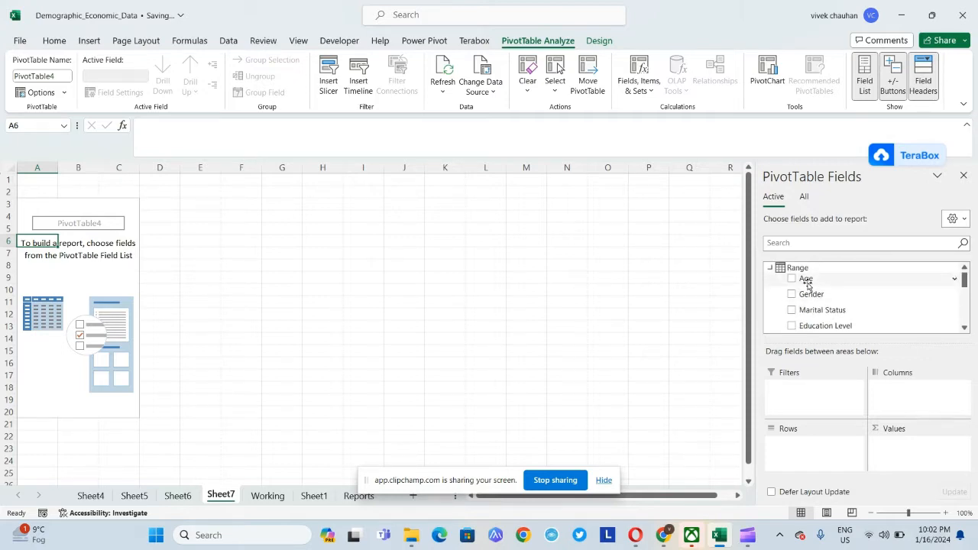
left_click(267, 495)
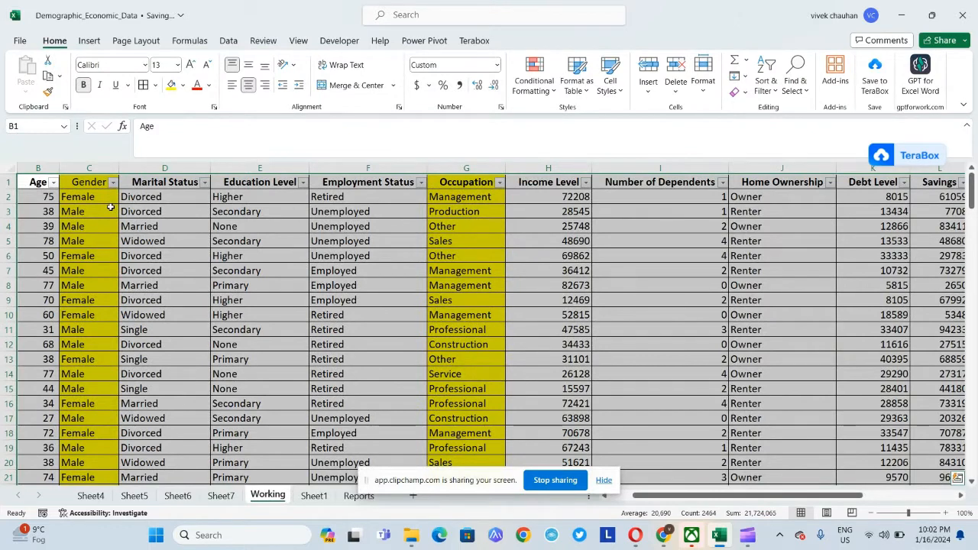
left_click(222, 496)
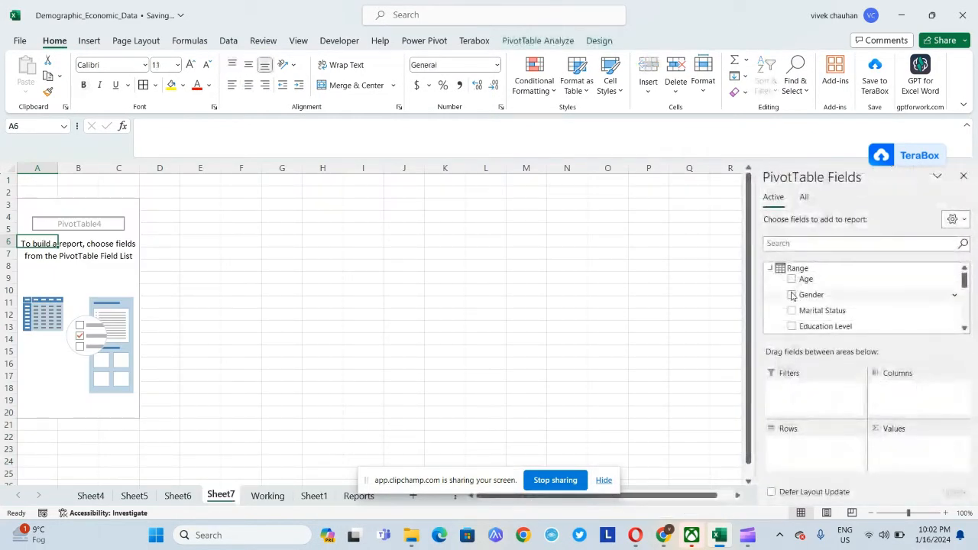
left_click_drag(792, 304, 796, 457)
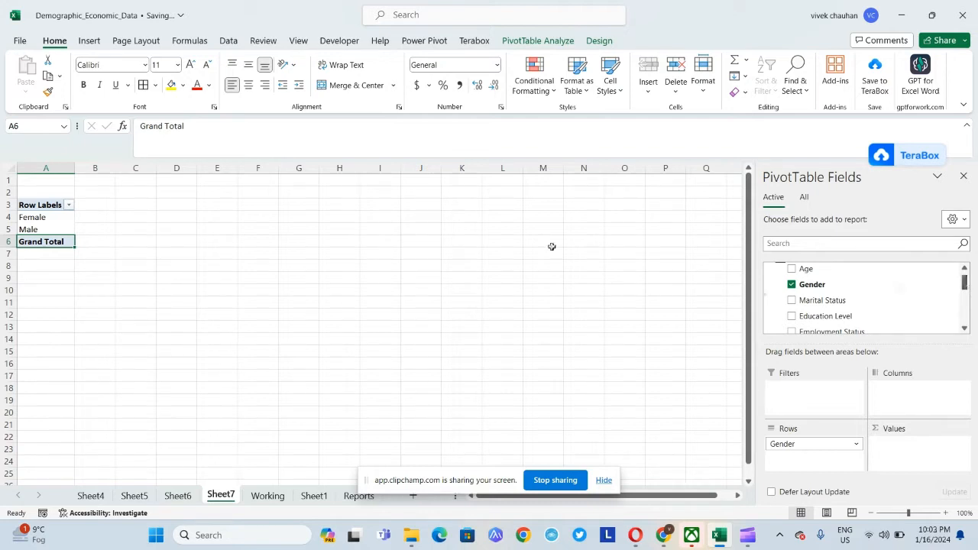
Add the Gender field to the PivotTable's values as a count
left_click(38, 226)
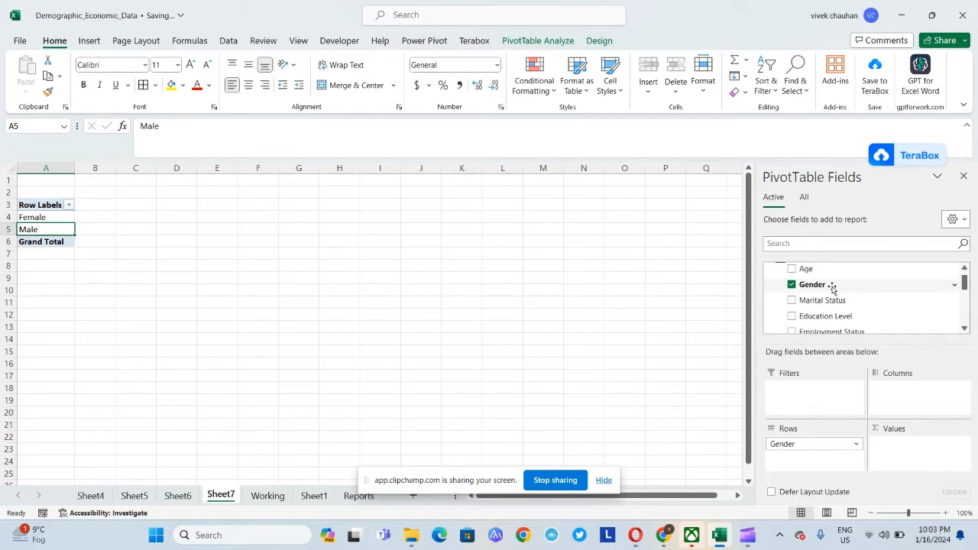
mouse_move(831, 288)
left_mouse_down()
mouse_move(923, 457)
mouse_move(815, 274)
mouse_move(822, 286)
left_mouse_up()
type("`")
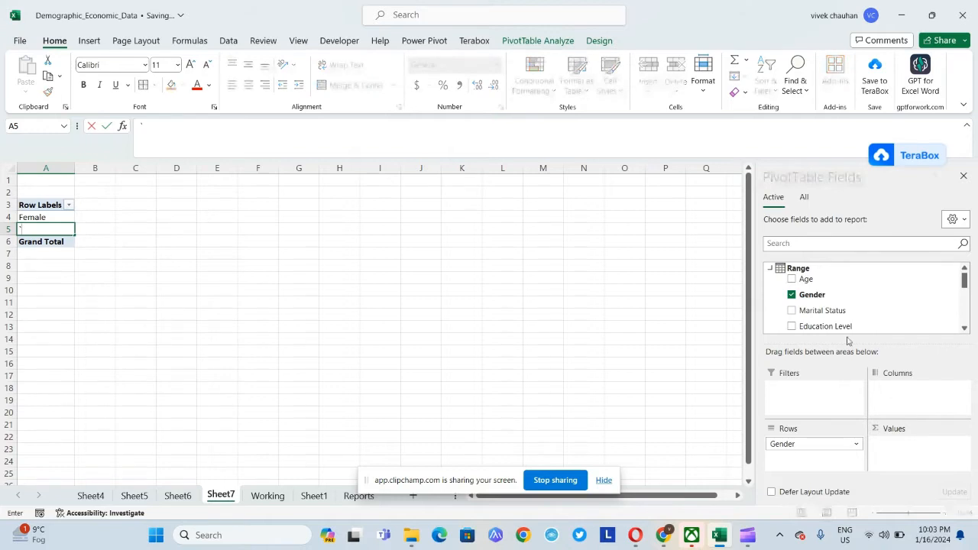
key("Escape")
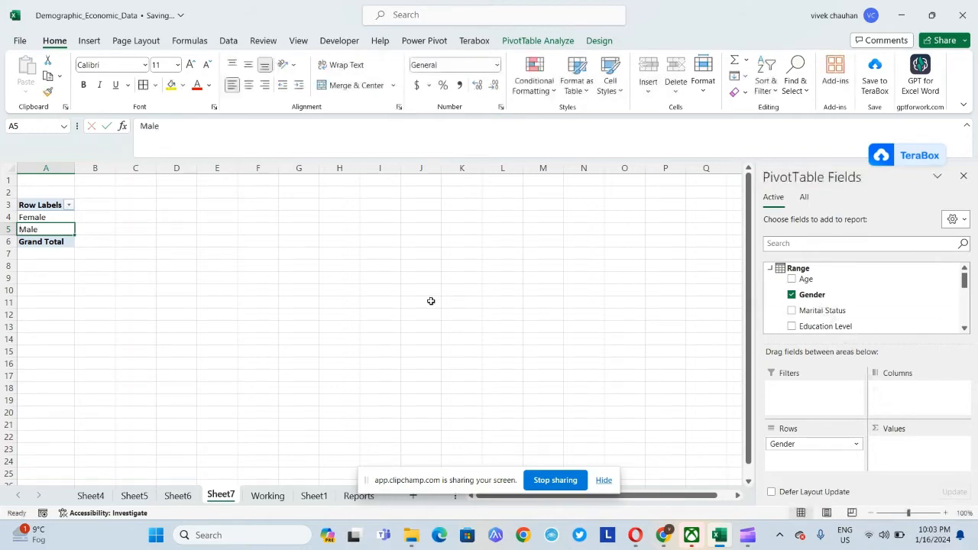
left_click(428, 302)
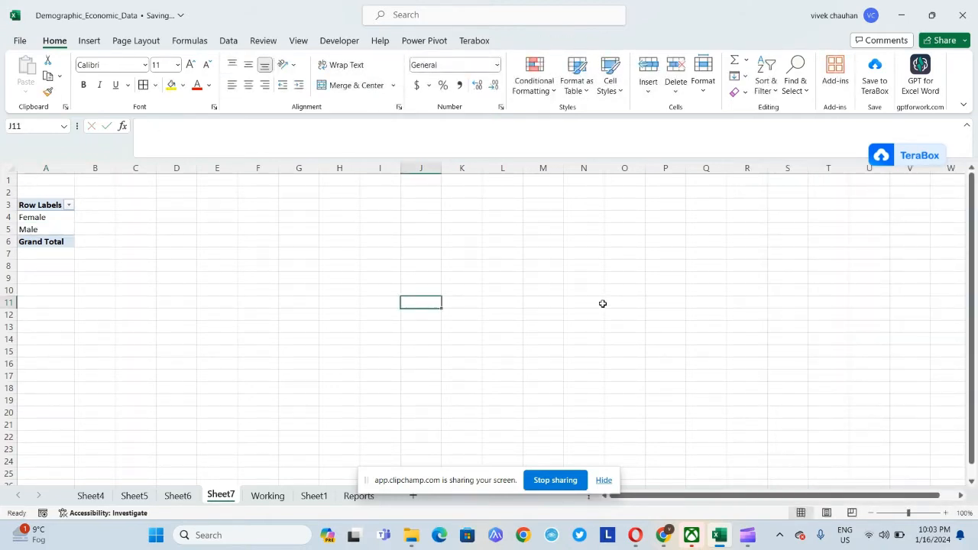
left_click(25, 228)
left_click_drag(800, 298, 920, 458)
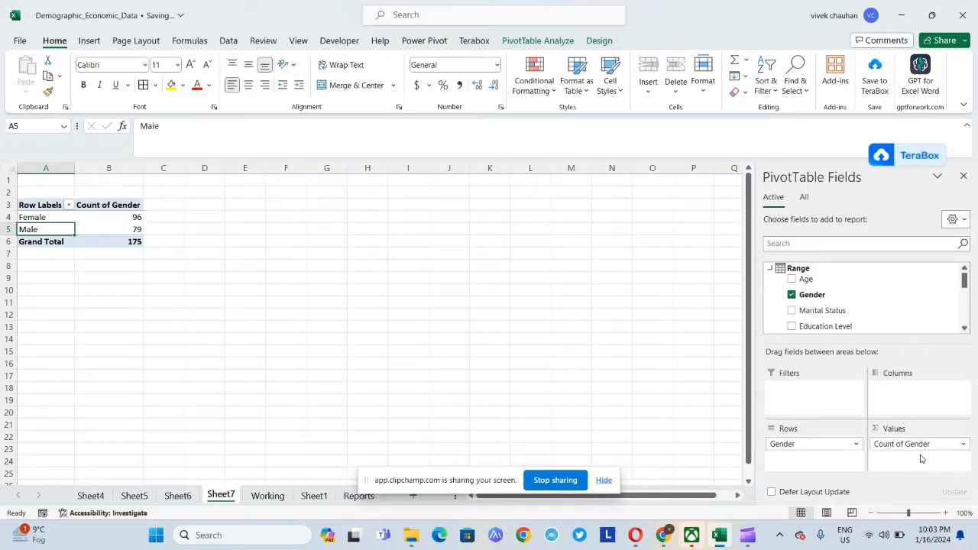
Examine the PivotTable's Female and Male counts and the grand total
key("Right")
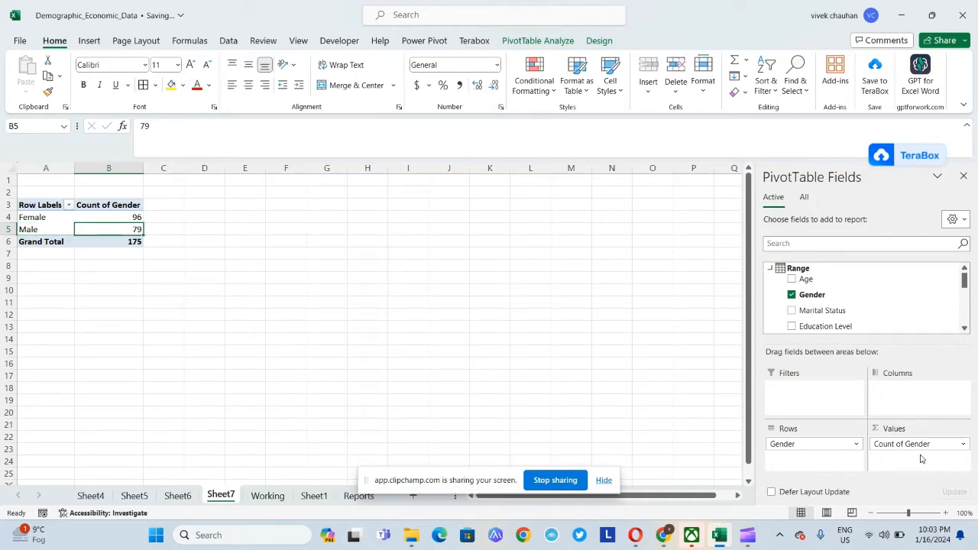
key("Down")
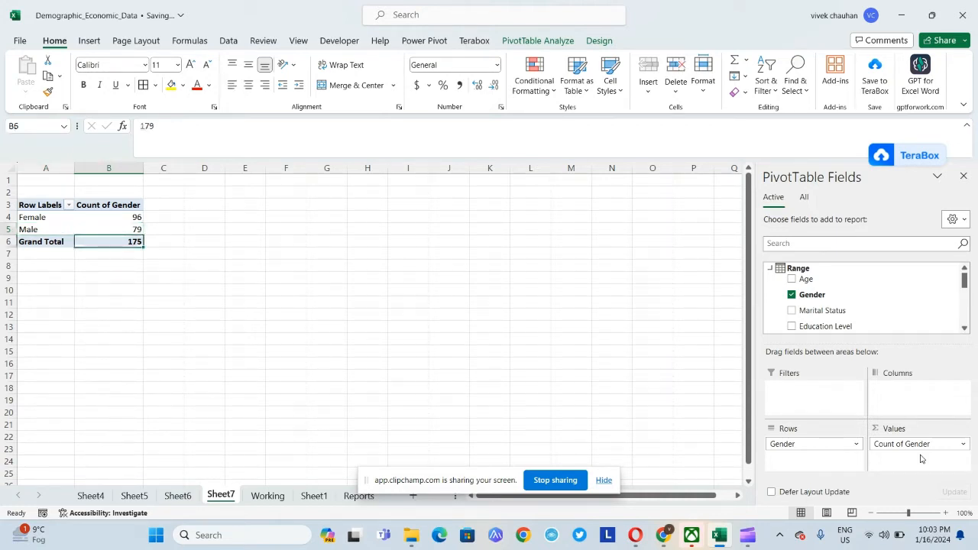
key("Up")
key("Up")
key("Up")
key("Down")
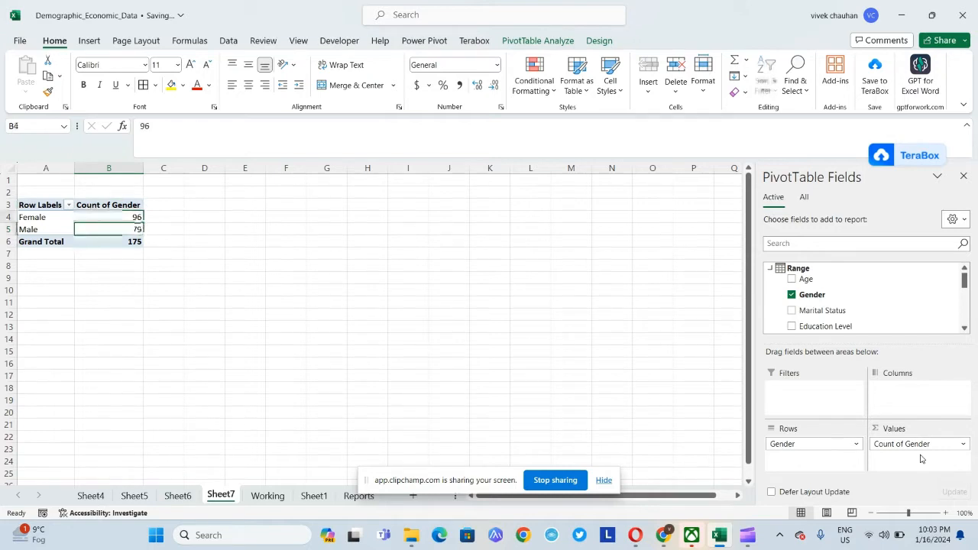
key("Down")
key("Up")
key("Down")
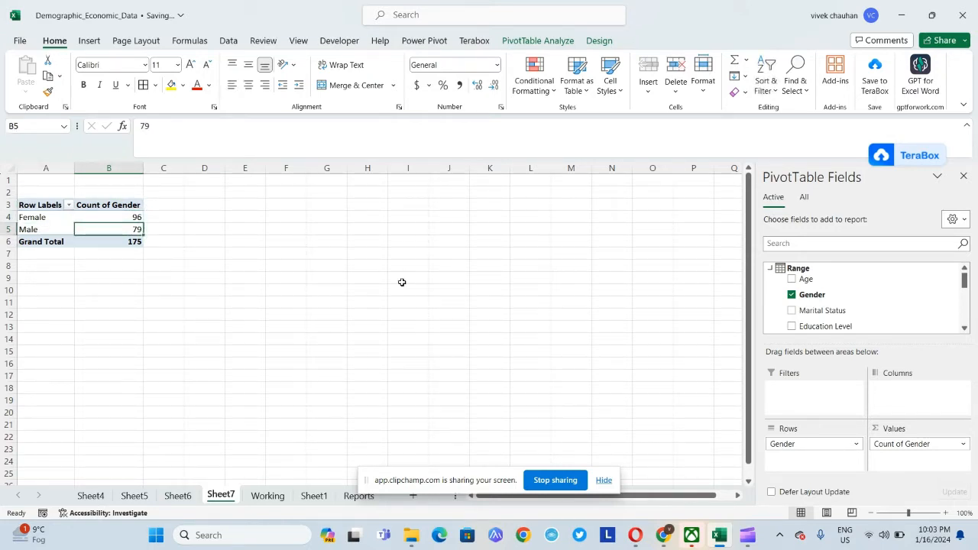
Insert a 2-D clustered column chart of the gender counts from the PivotTable
left_click(90, 42)
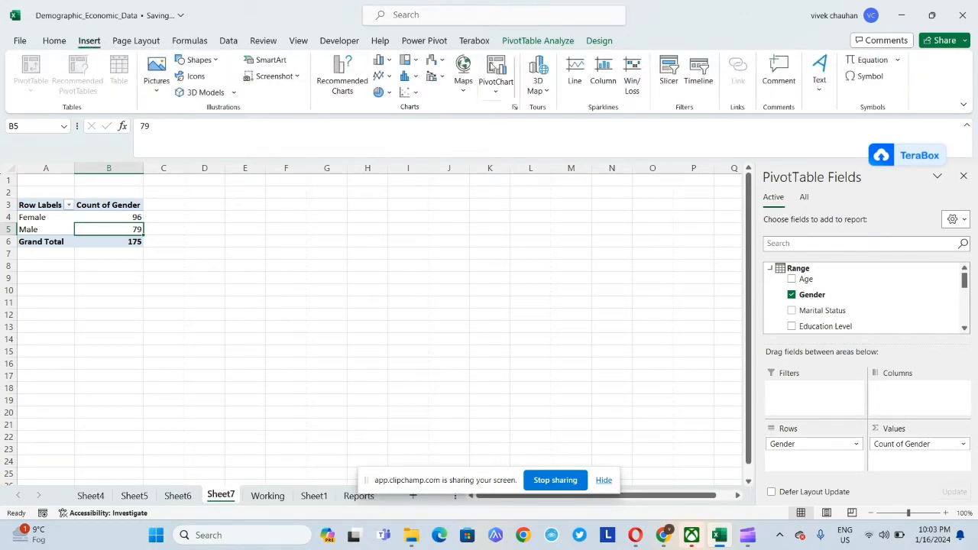
left_click(379, 60)
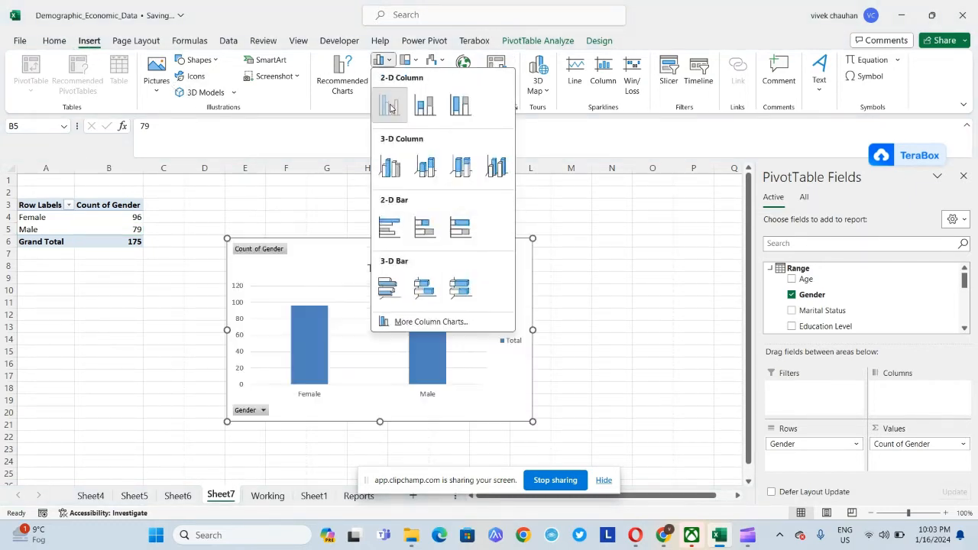
left_click(389, 107)
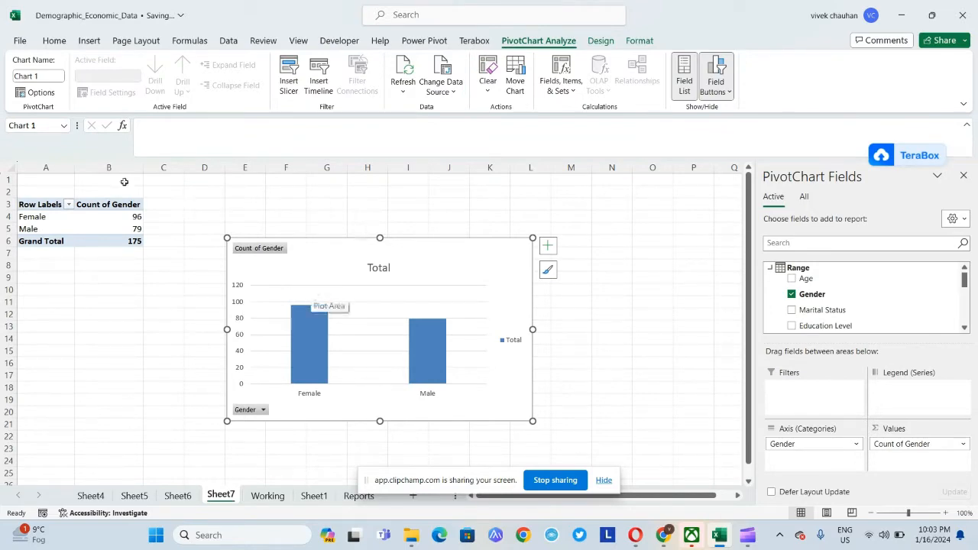
Insert a second column PivotChart from the same PivotTable and delete it
left_click(93, 219)
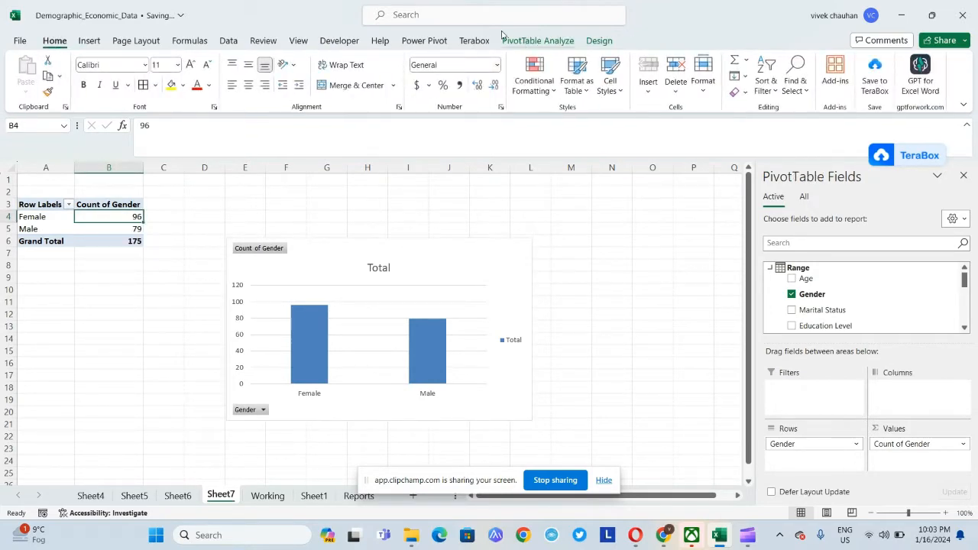
left_click(519, 40)
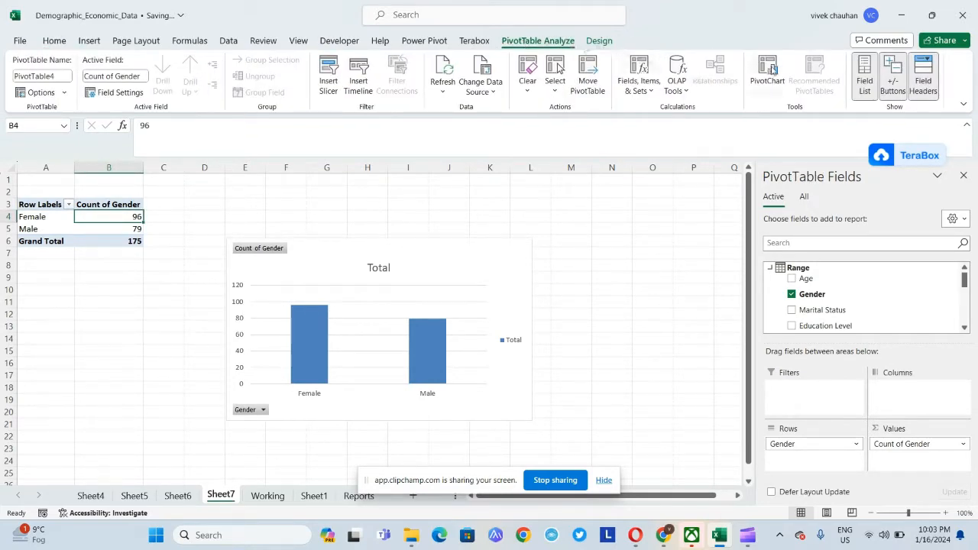
left_click(768, 73)
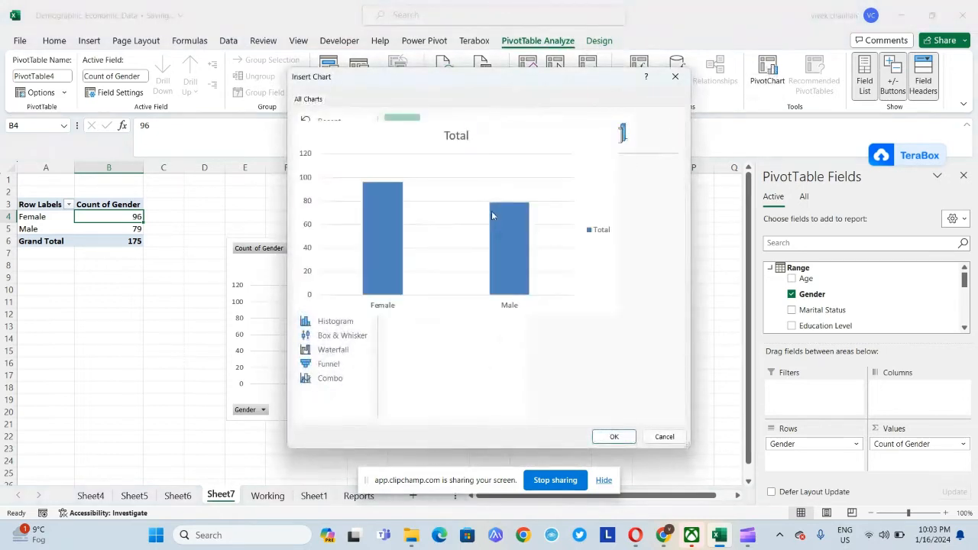
double_click(492, 216)
left_click_drag(501, 294, 727, 283, "ctrl")
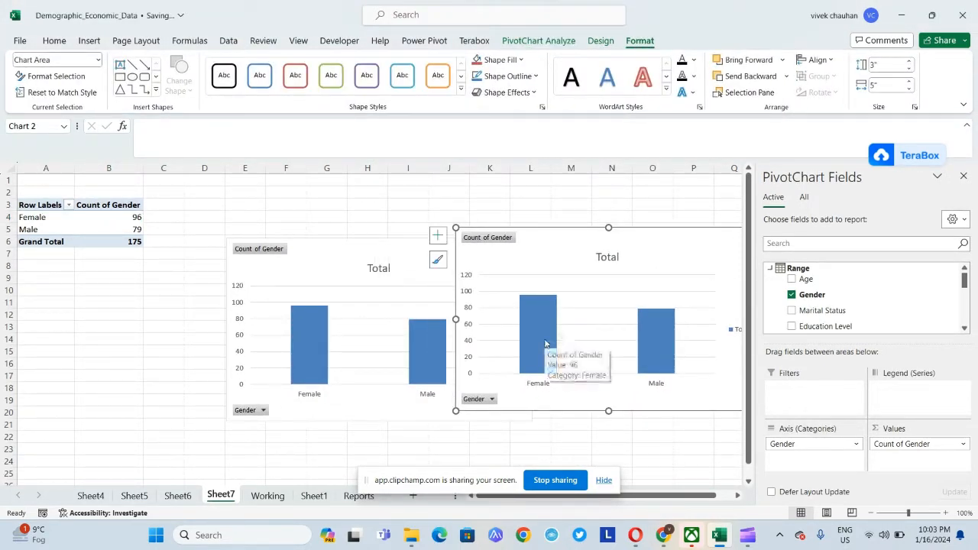
key("Delete")
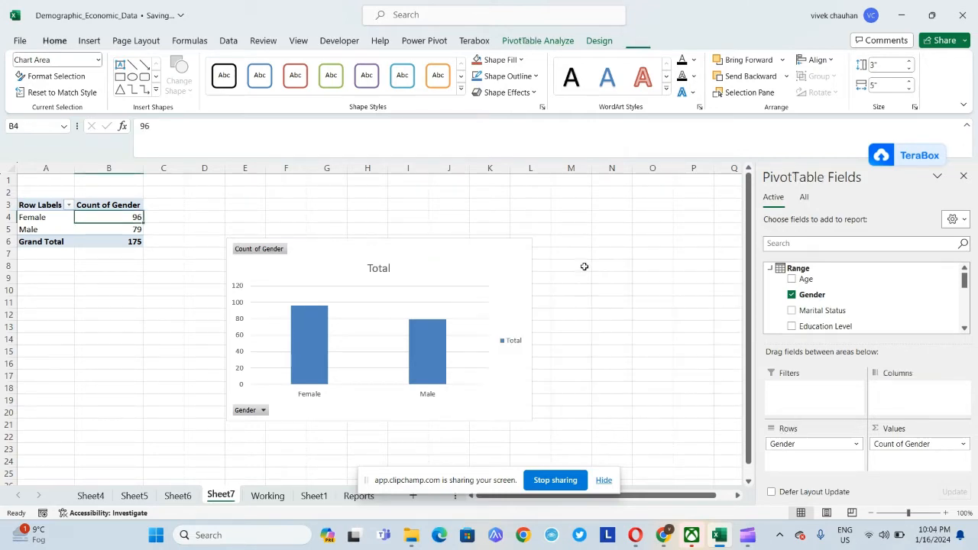
Add data labels to the Female and Male columns of the gender chart
left_click(420, 356)
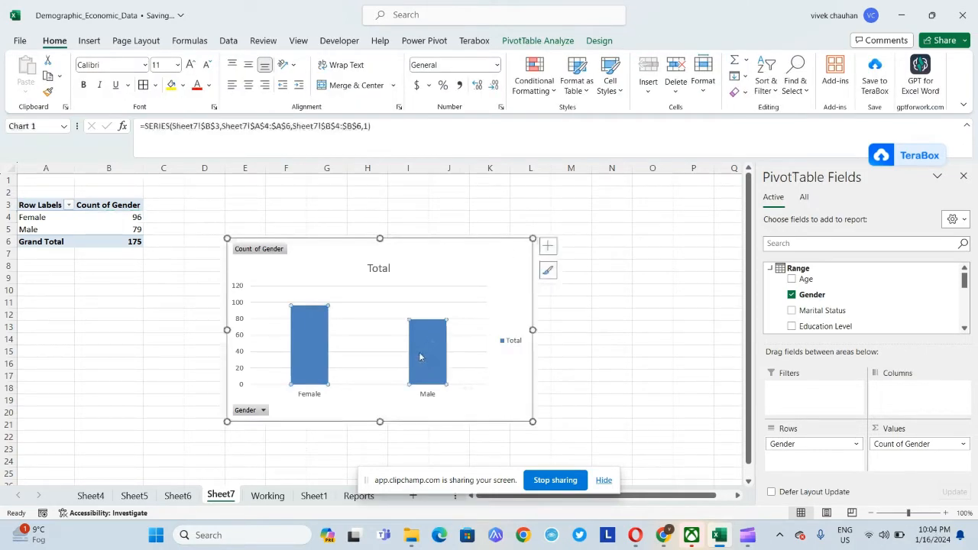
right_click(421, 355)
key("Escape")
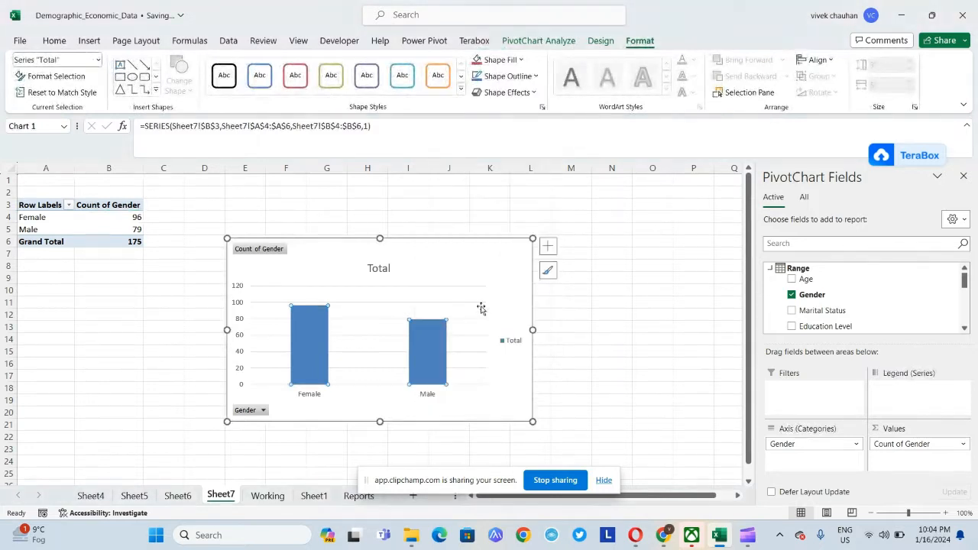
left_click(492, 307)
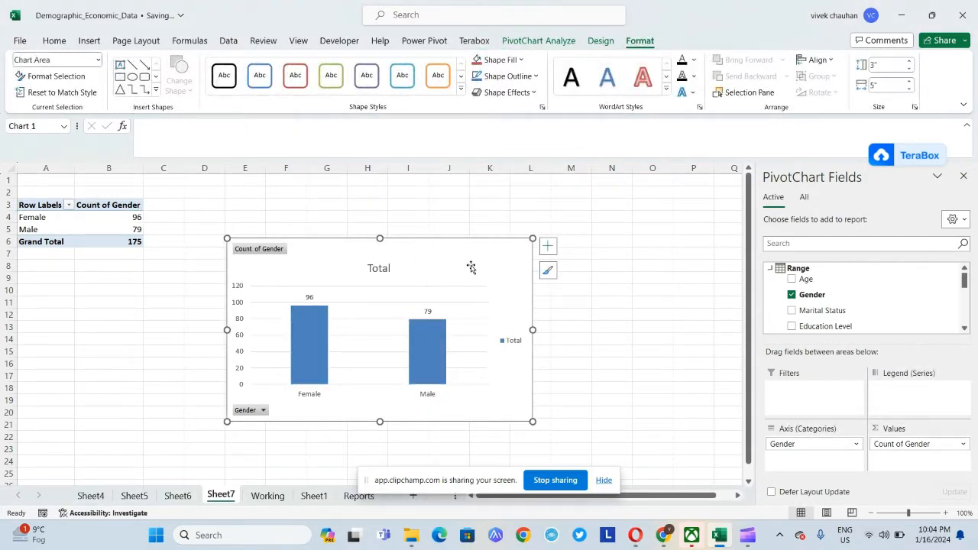
Move the gender chart away from the PivotTable so that it starts near column L, row 3
left_click_drag(461, 265, 735, 233)
scroll(604, 240, "right", 1)
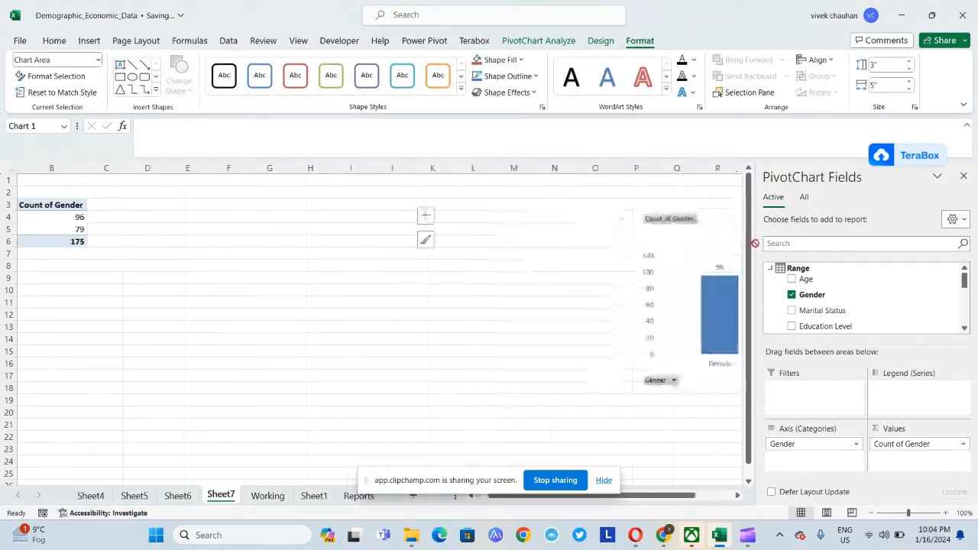
left_click(333, 255)
key("Home")
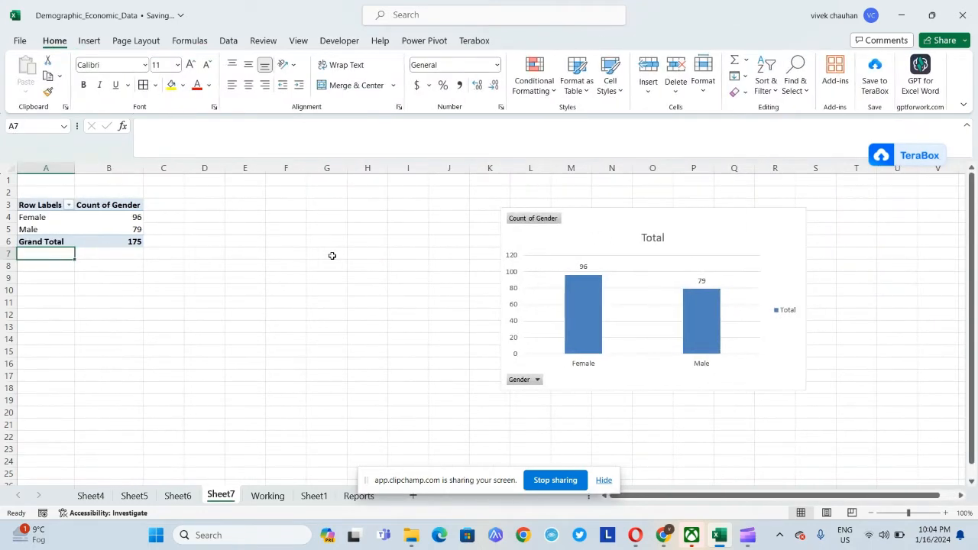
Check the Occupation column on the Working sheet and add the Occupation field below Gender in the PivotTable's rows
key("Up")
key("Up")
key("Up")
key("Up")
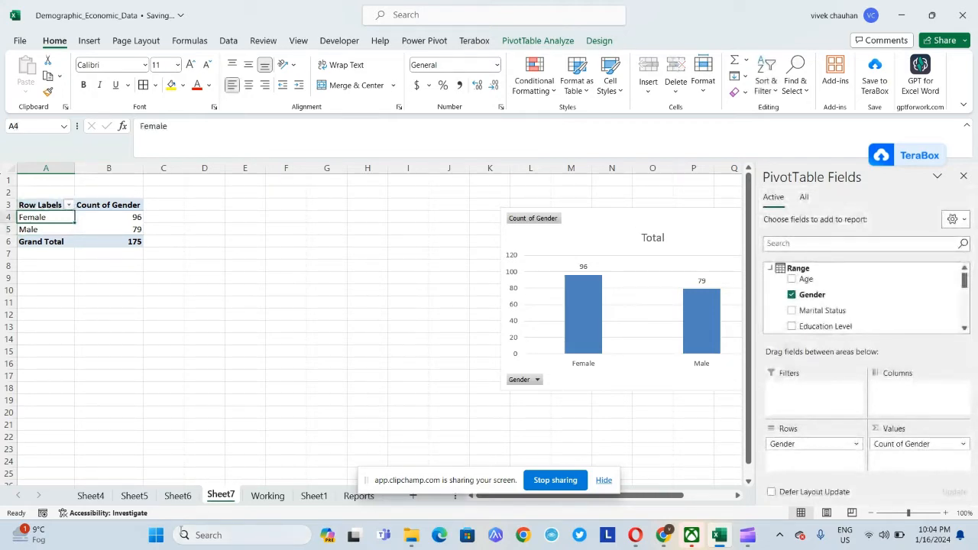
left_click(275, 492)
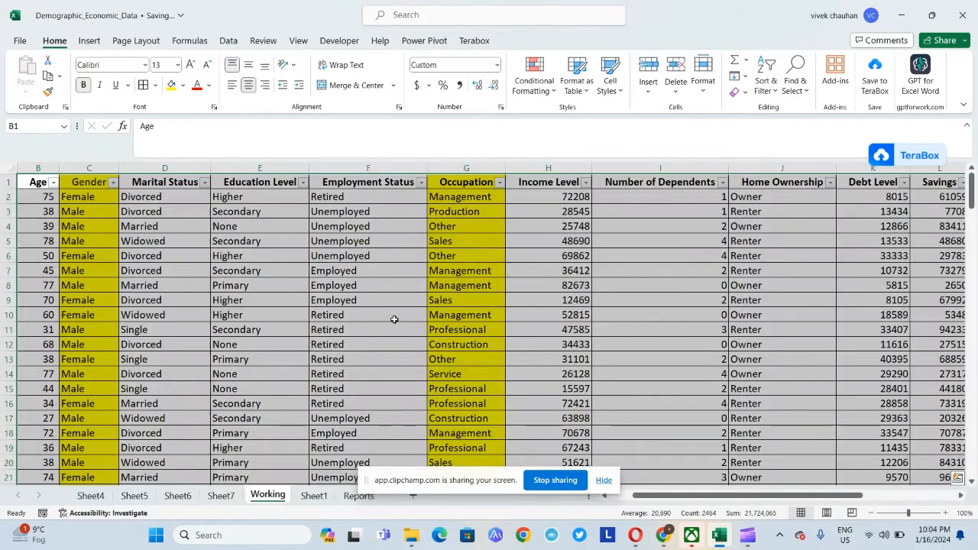
left_click(432, 195)
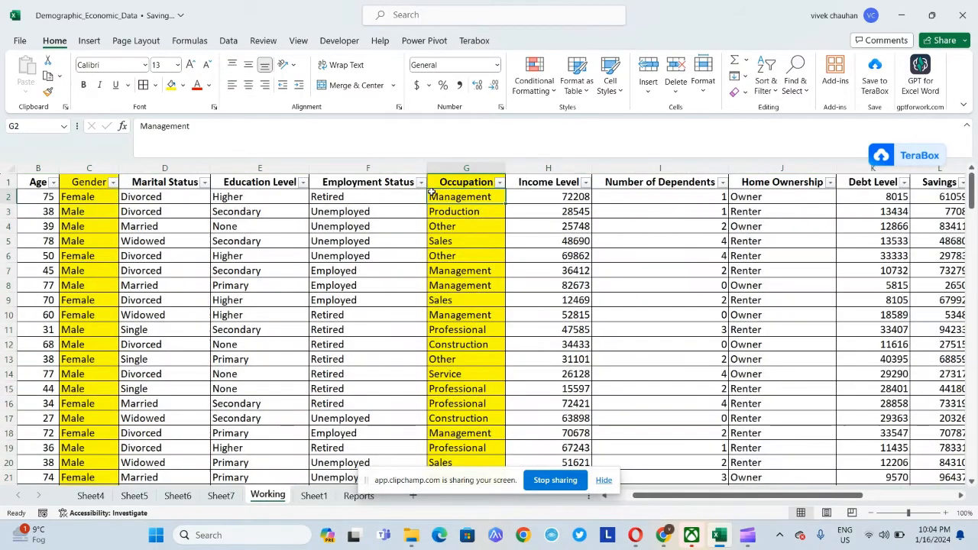
left_click(223, 495)
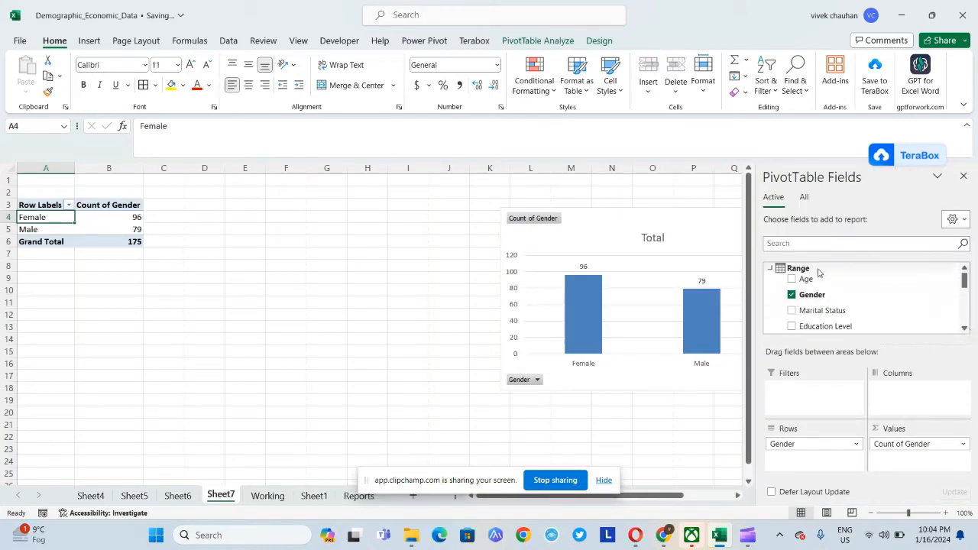
left_click(964, 327)
left_click(964, 328)
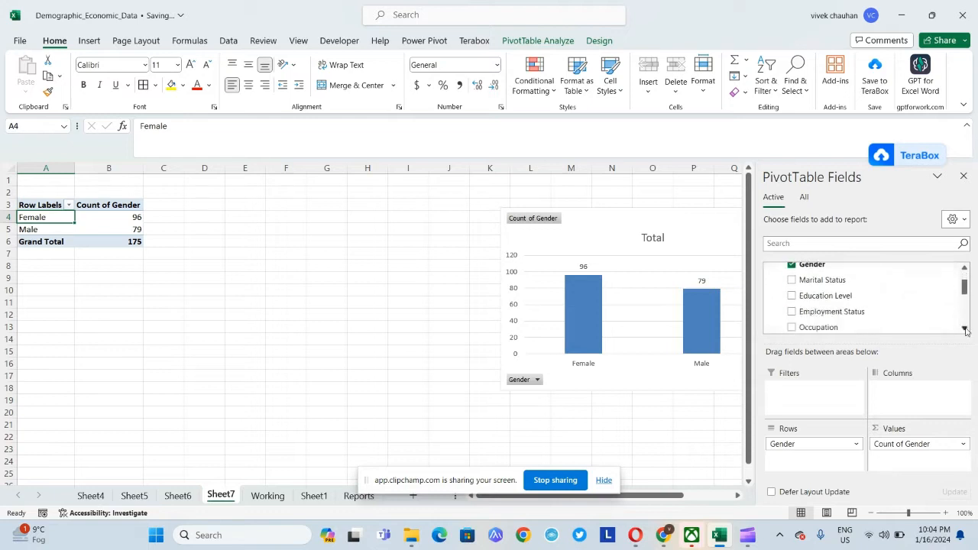
left_click(964, 328)
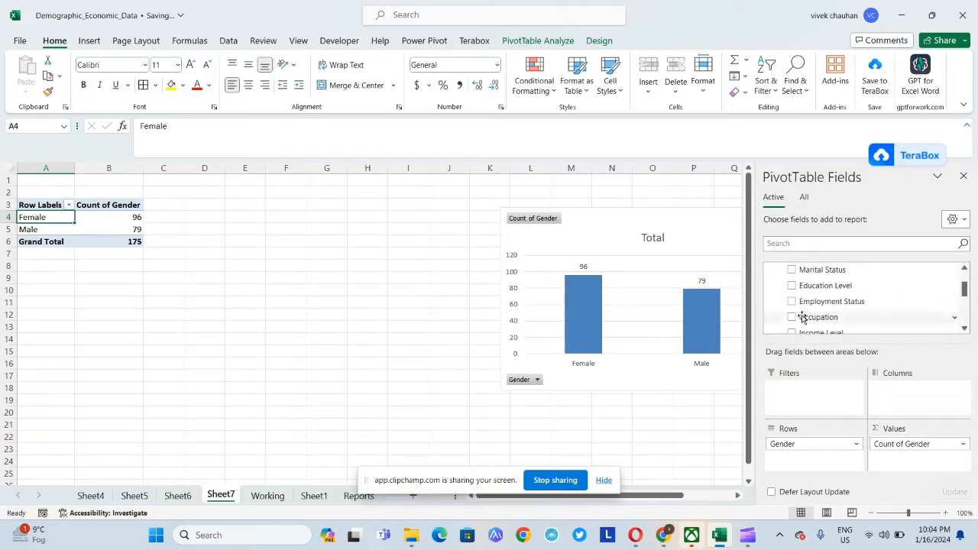
left_click_drag(802, 317, 799, 460)
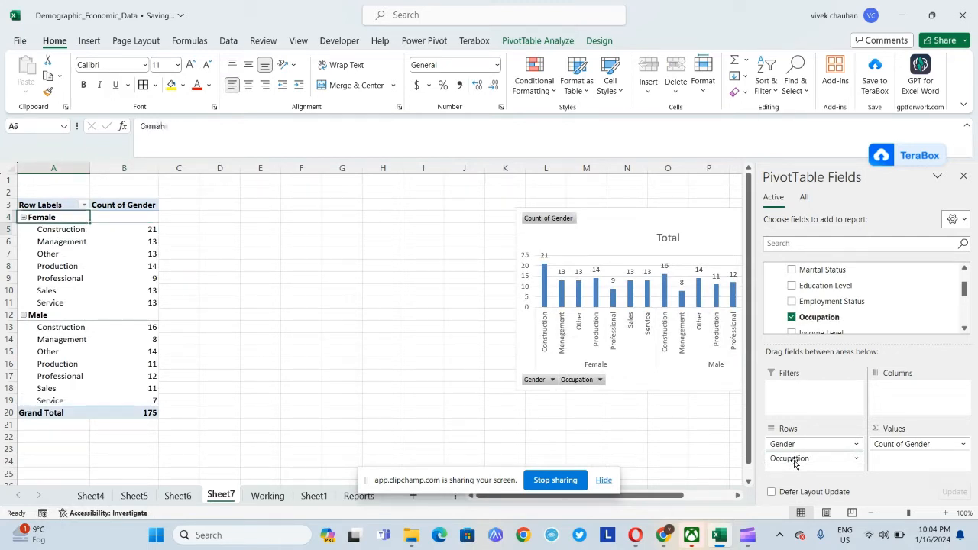
Examine the counts of each occupation under Female and Male in the PivotTable
key("Right")
key("Left")
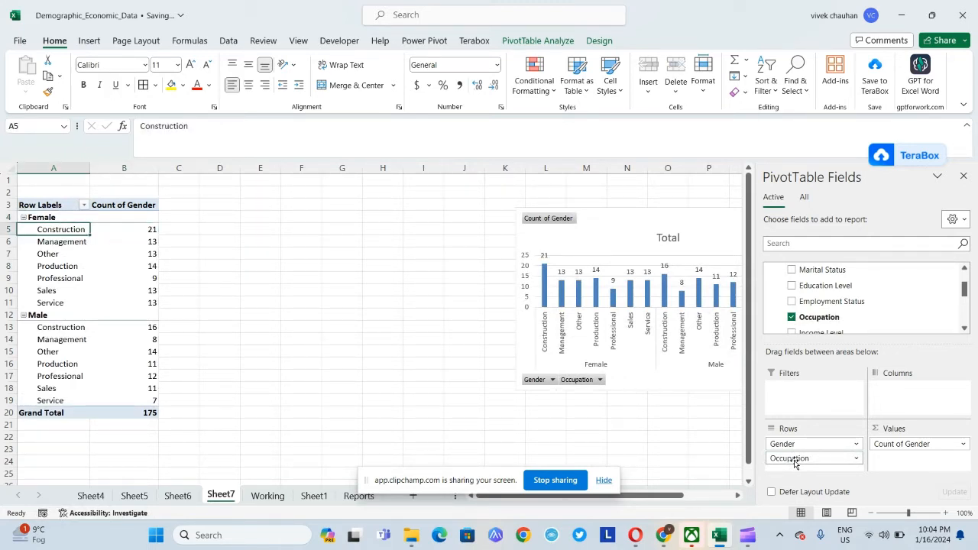
key("Up")
key("Down")
key("Right")
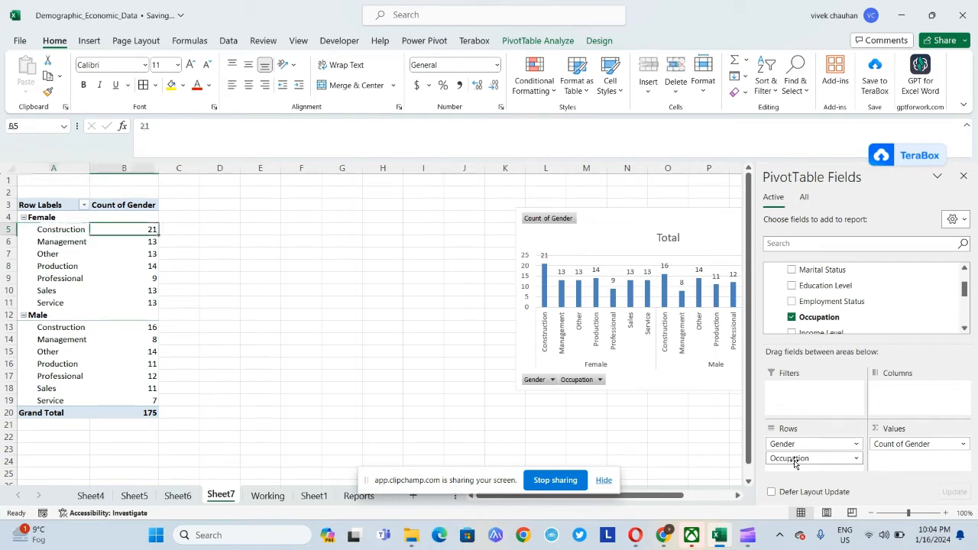
key("Right")
key("Left")
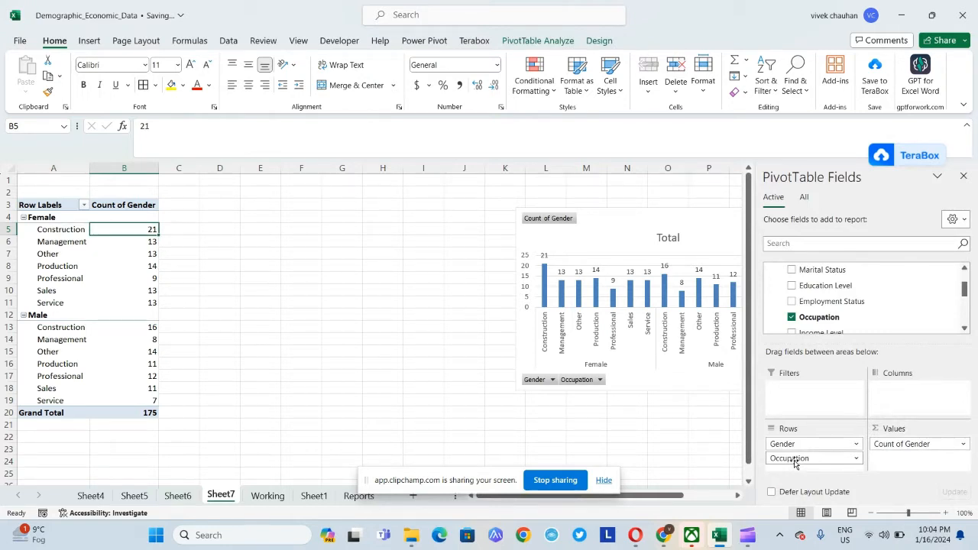
key("Down")
key("Down")
key("Down")
key("Down")
key("Down")
key("Down")
key("Down")
key("Down")
key("Down")
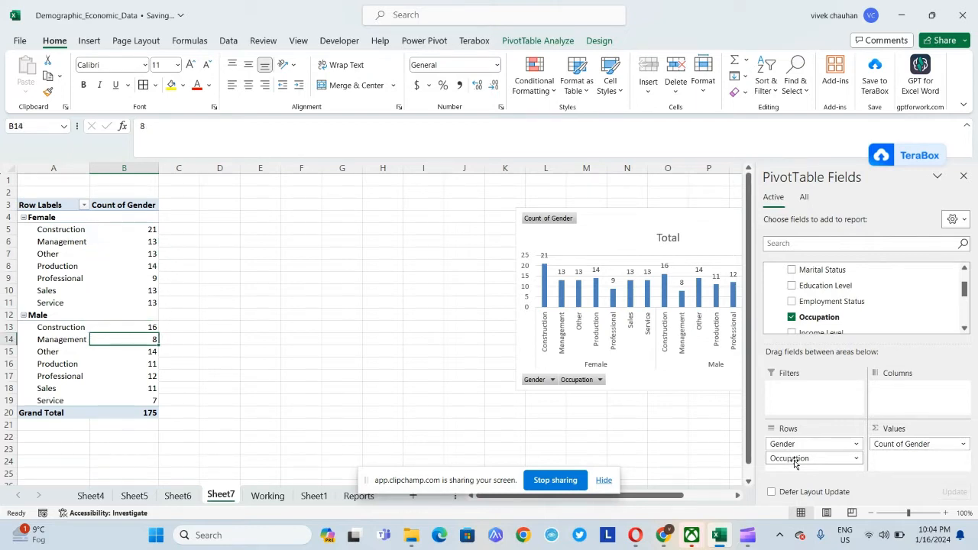
key("Up")
key("Up")
key("Up")
key("Up")
key("Up")
key("Up")
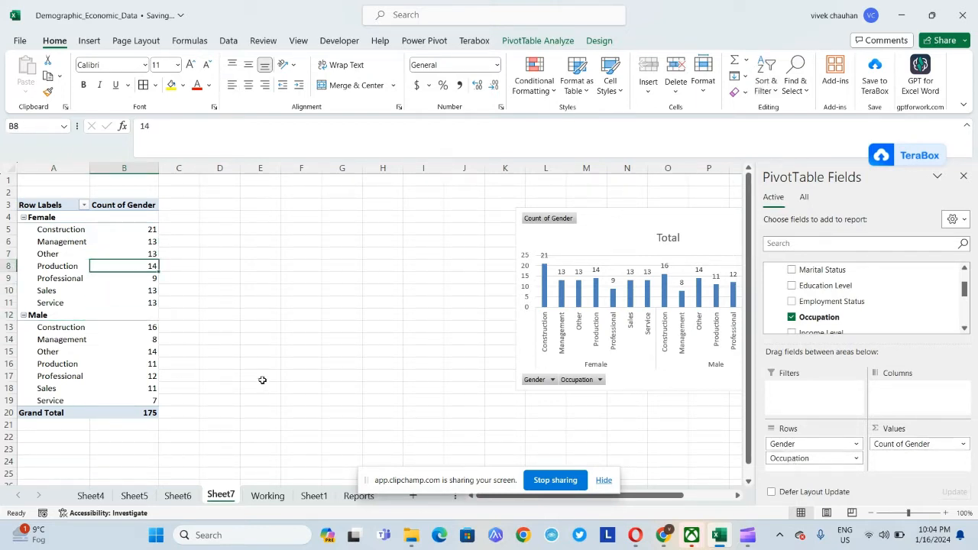
Show the Count of Gender values in the PivotTable as % of Grand Total
left_click(146, 255)
right_click(146, 255)
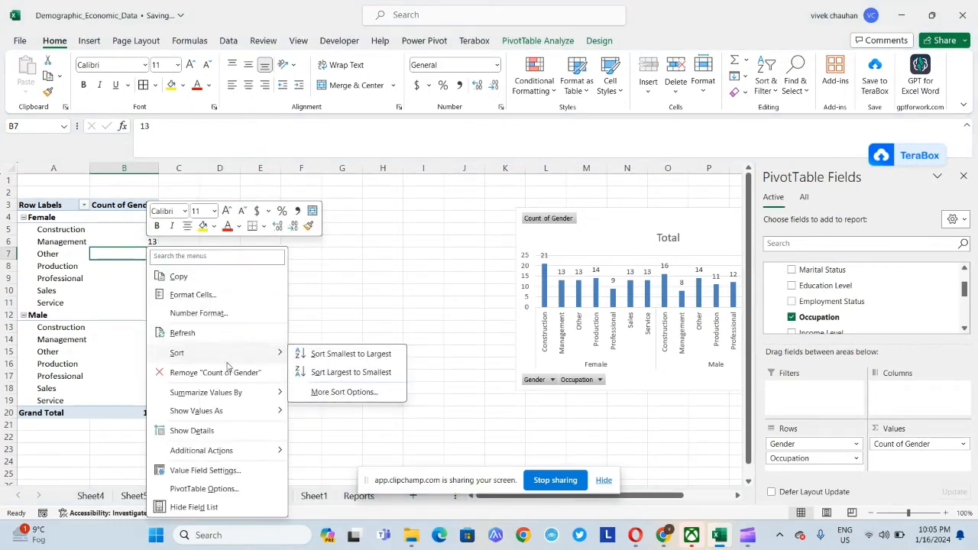
mouse_move(243, 411)
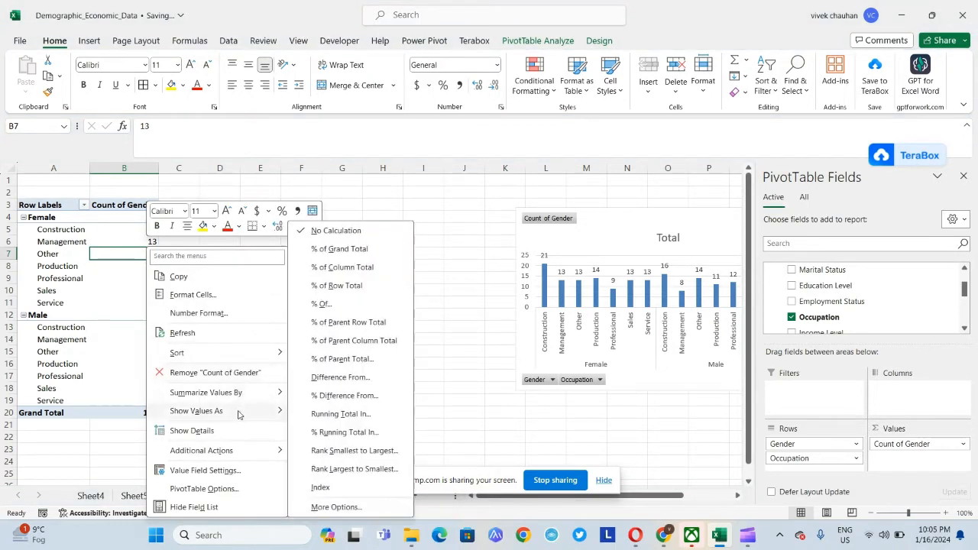
left_click(349, 249)
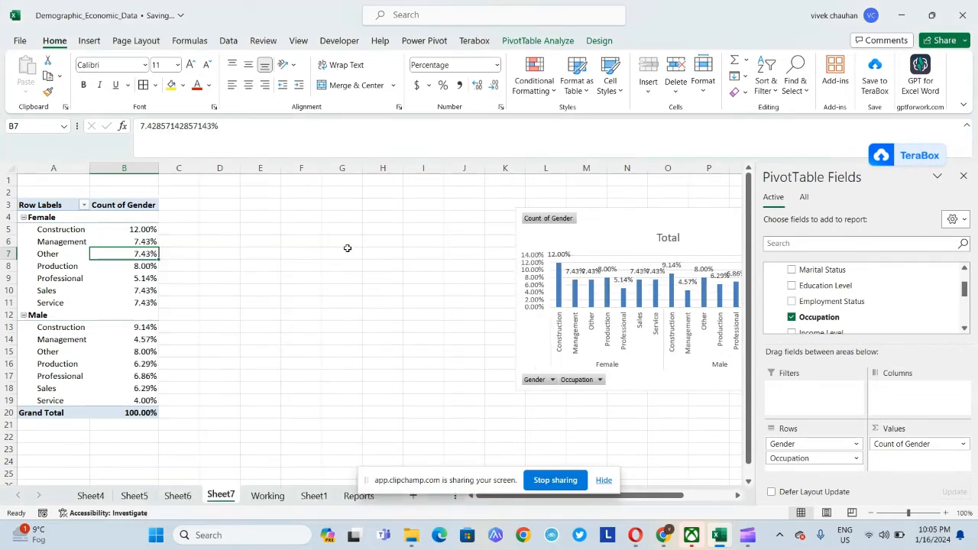
Examine the percentages from the Female Construction row down to the Grand Total
key("Up")
key("Up")
key("Down")
key("Up")
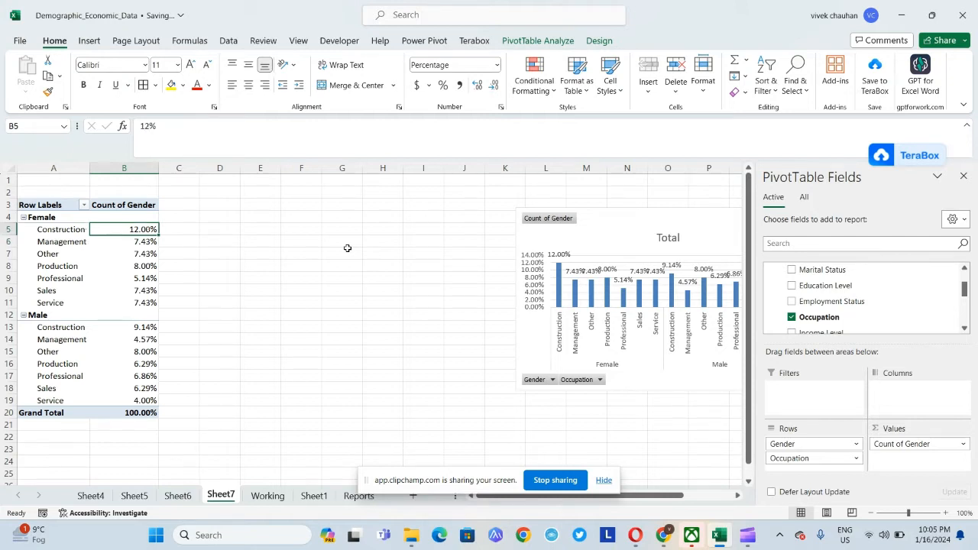
key("Left")
key("Right")
key("ctrl+Down")
key("ctrl+Down")
key("ctrl+Down")
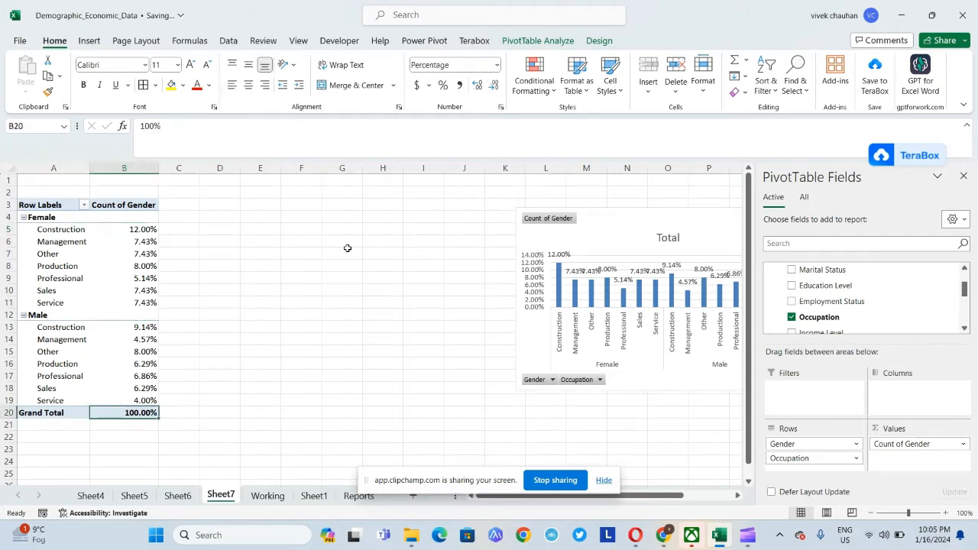
key("ctrl+Up")
key("ctrl+Up")
key("ctrl+Up")
key("ctrl+Up")
key("ctrl+Down")
key("ctrl+Down")
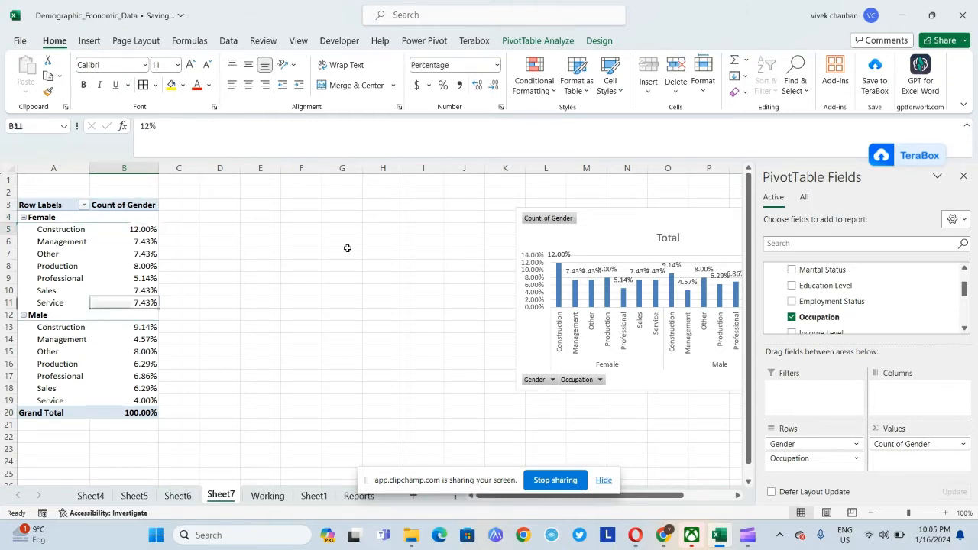
Compare the Male Construction percentage with the Female Construction and Management percentages
key("Down")
key("Down")
key("Down")
key("Up")
key("Left")
key("Right")
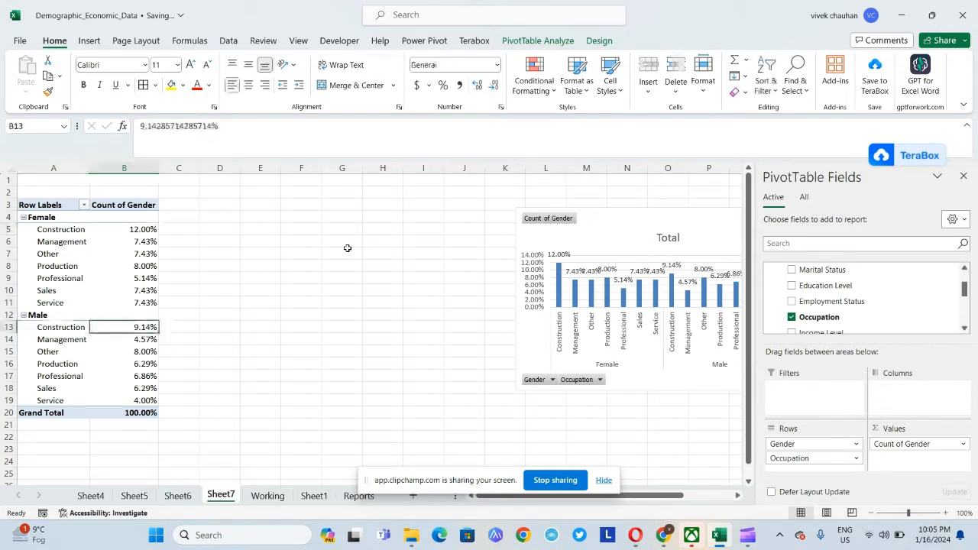
key("Left")
key("Up")
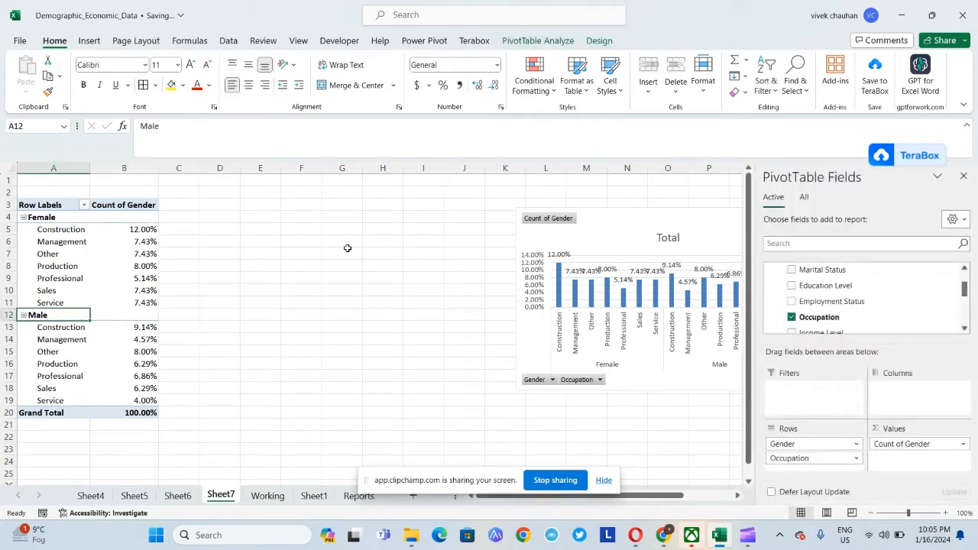
key("ctrl+Up")
key("Down")
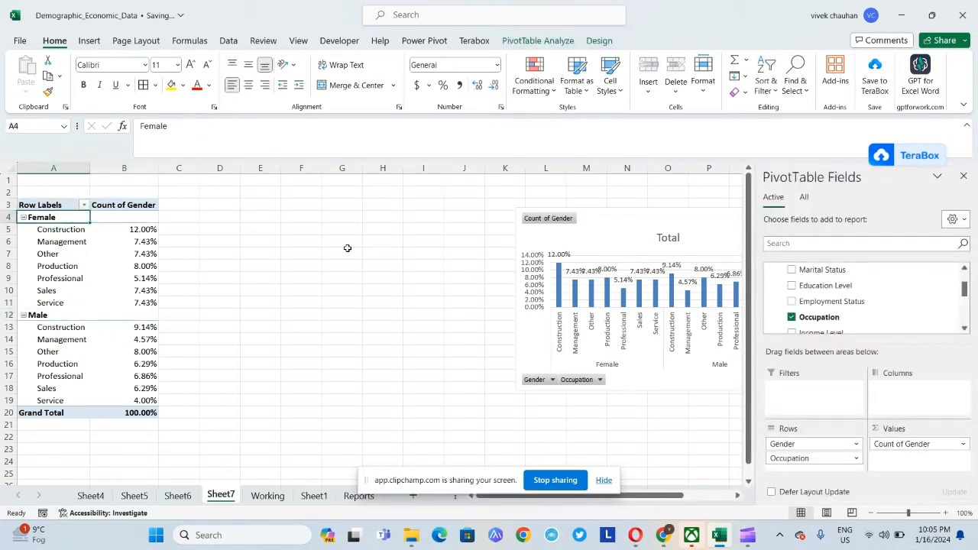
key("Down")
key("Down")
key("Right")
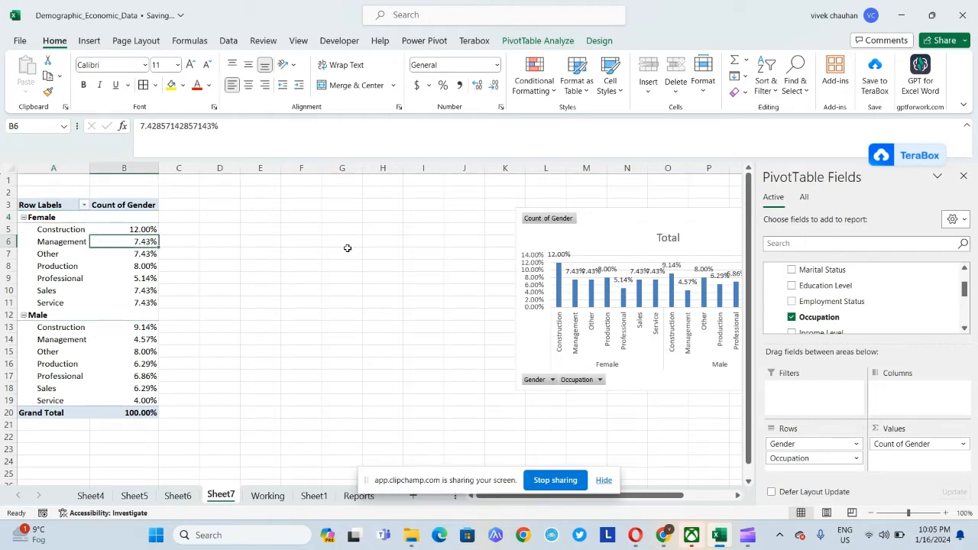
key("Up")
key("Down")
key("Up")
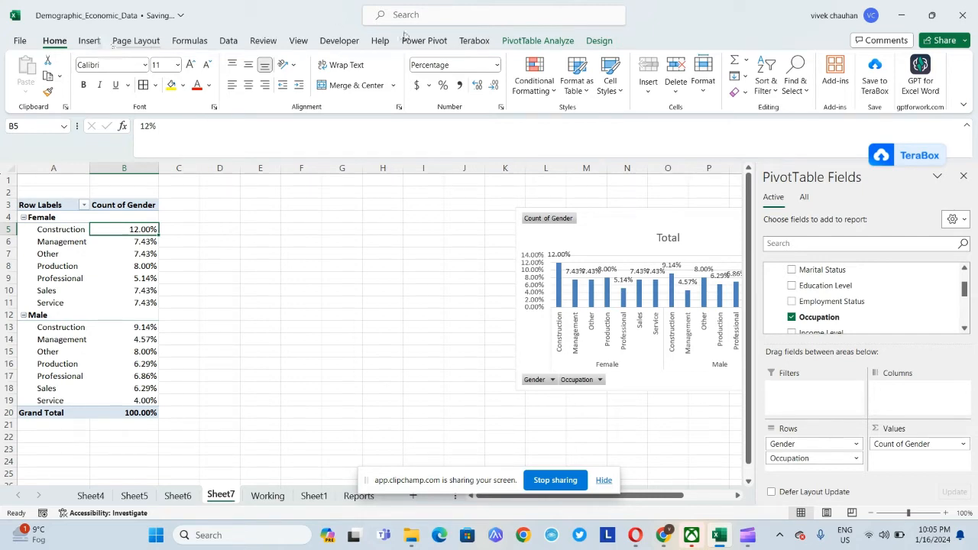
Show all PivotTable subtotals at the bottom of each gender group
left_click(510, 42)
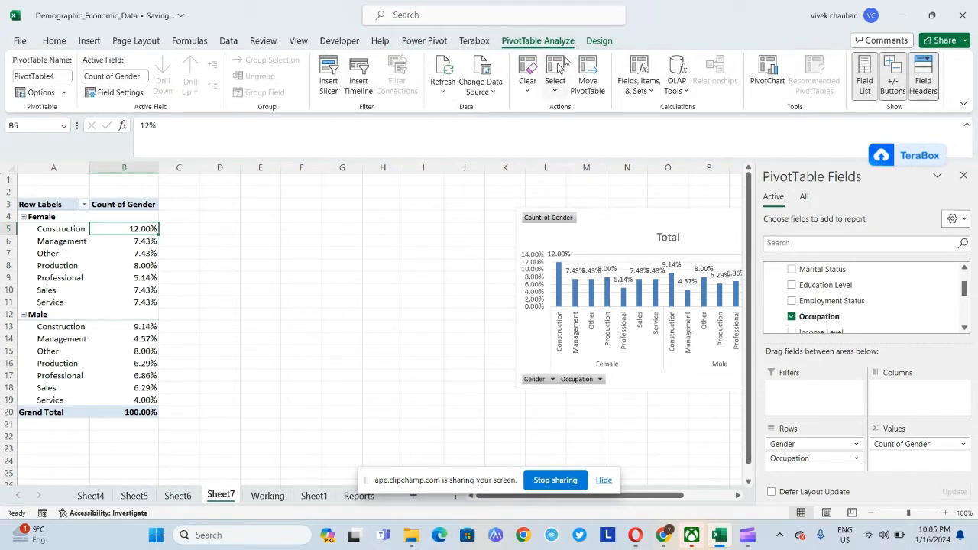
left_click(599, 42)
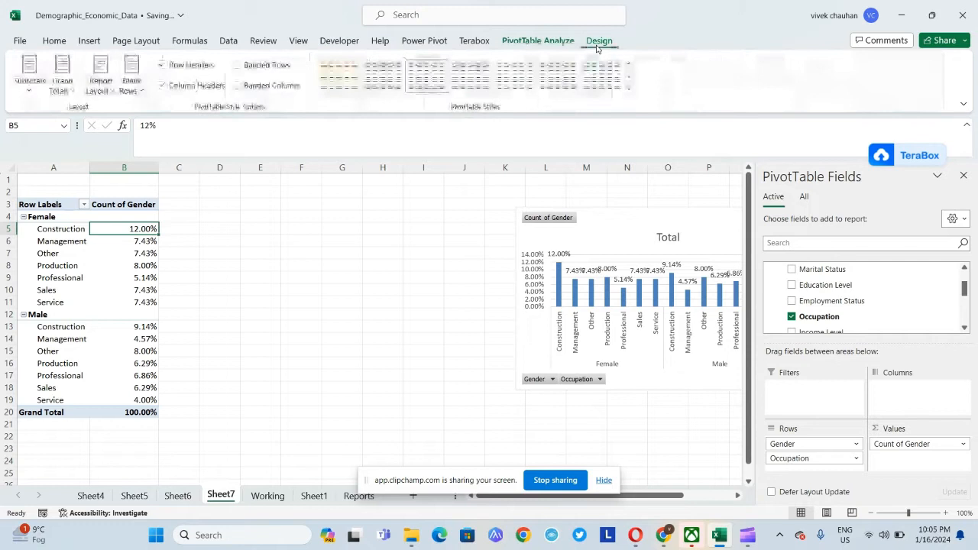
left_click(31, 77)
left_click(59, 142)
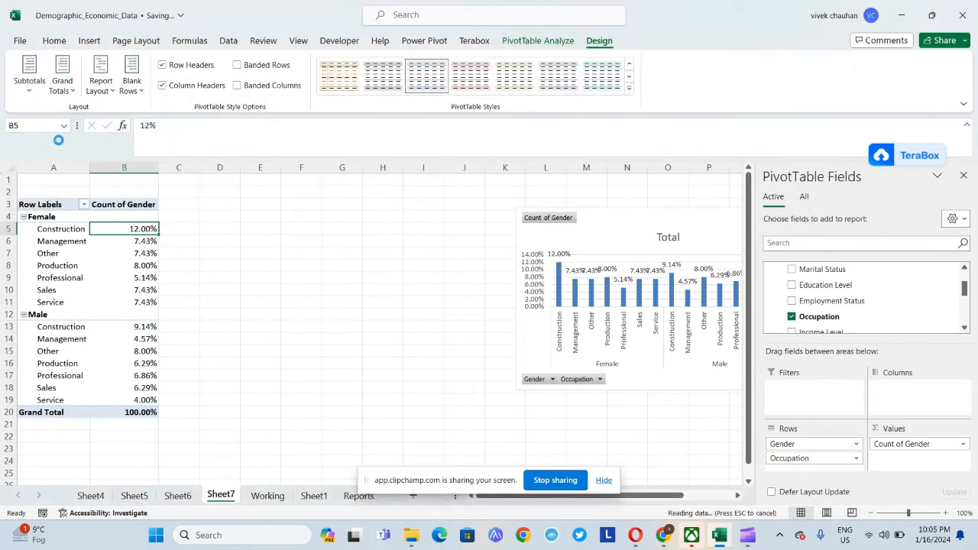
Inspect the Female Total subtotal and the Female occupation percentages above it at a larger zoom
key("Down")
key("Down")
key("Down")
key("Down")
key("Down")
key("Down")
key("Down")
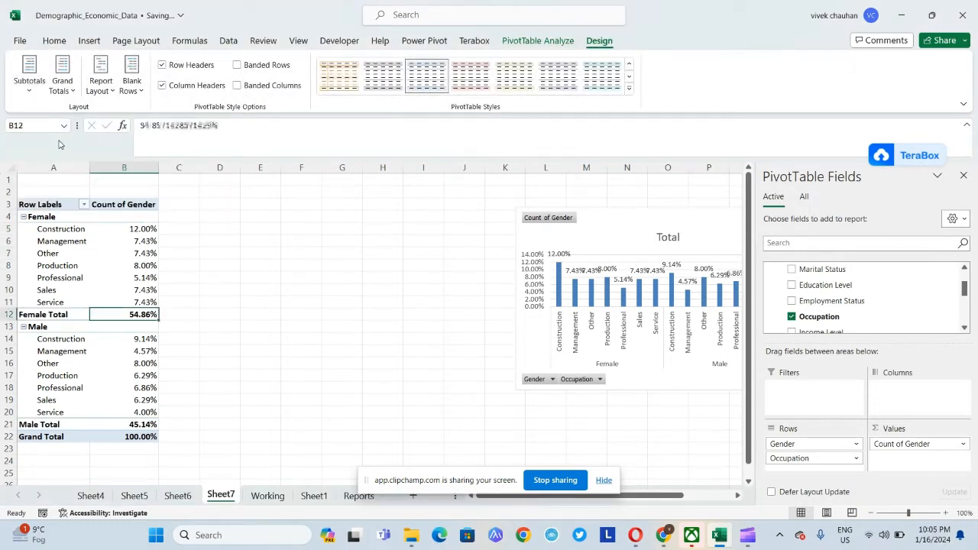
scroll(61, 150, "up", 6)
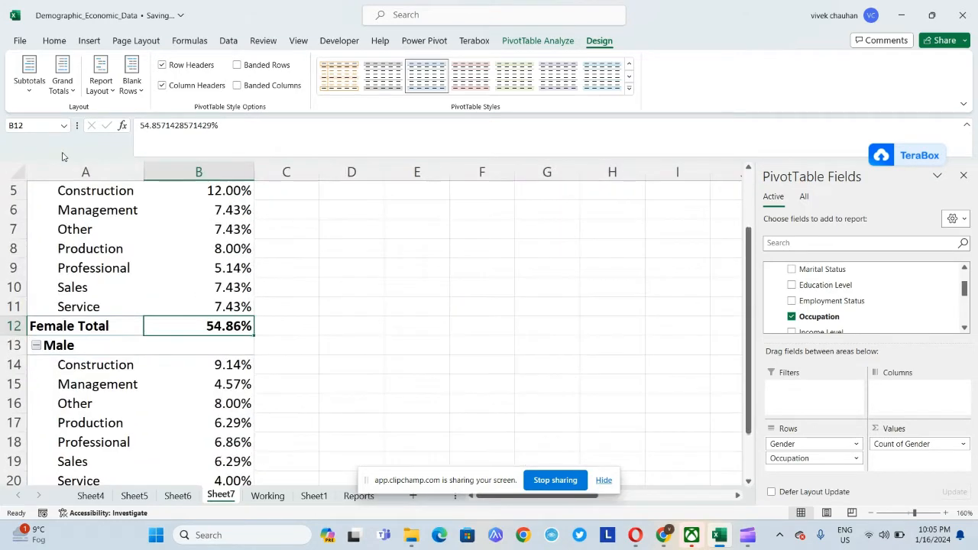
key("ctrl+Up")
key("Up")
key("Up")
key("Up")
key("Up")
key("Down")
key("Down")
key("Down")
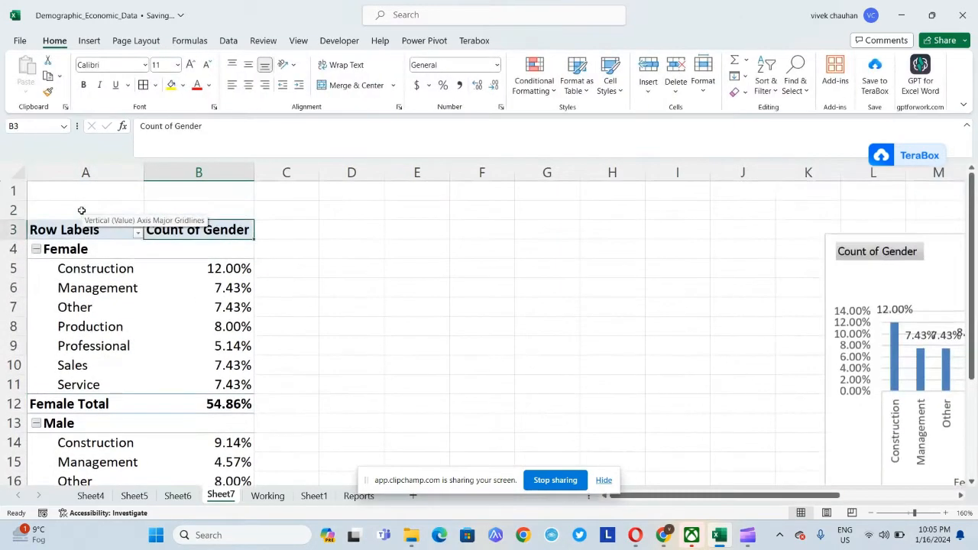
key("Left")
key("Right")
key("Down")
key("Down")
key("Down")
key("Down")
key("Down")
key("Down")
key("Down")
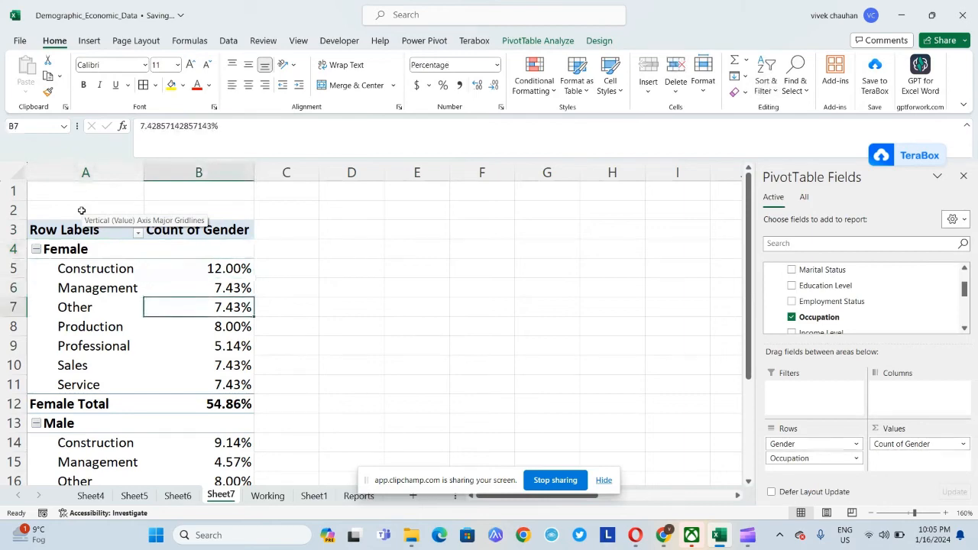
key("Down")
key("Up")
Copy the whole PivotTable, including its Grand Total row, and paste the copy at cell D3
key("ctrl+Up")
key("Up")
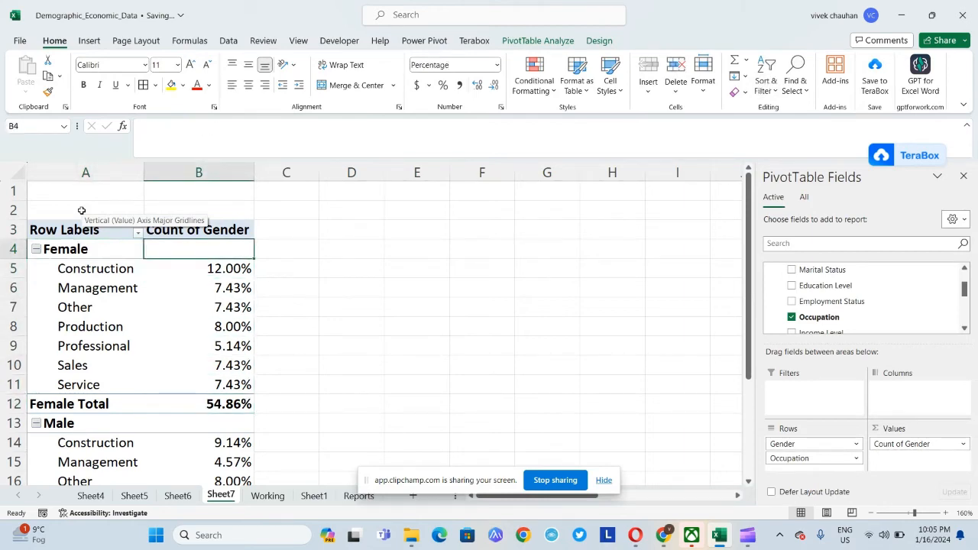
key("Up")
key("Left")
key("ctrl+shift+Right")
key("ctrl+shift+Down")
key("ctrl+c")
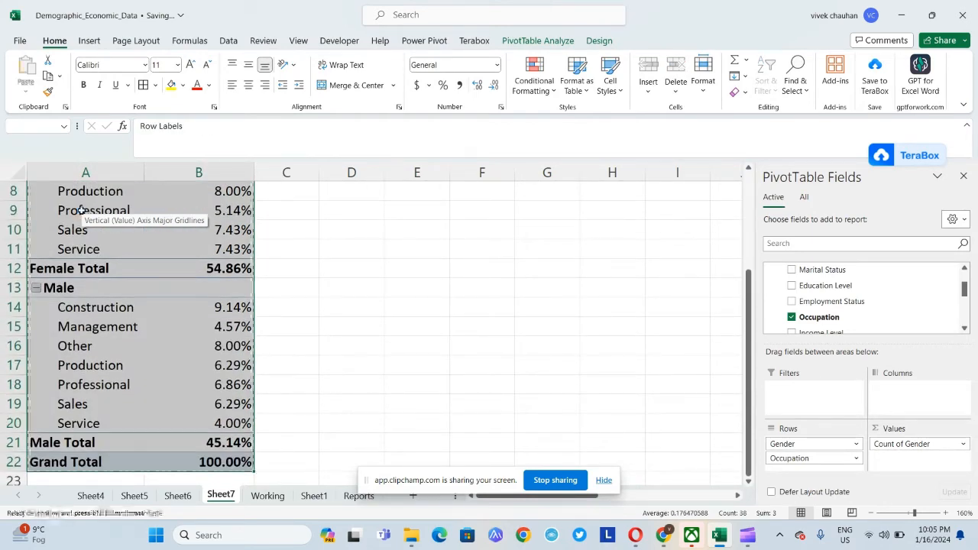
key("Right")
key("Right")
key("Right")
key("Return")
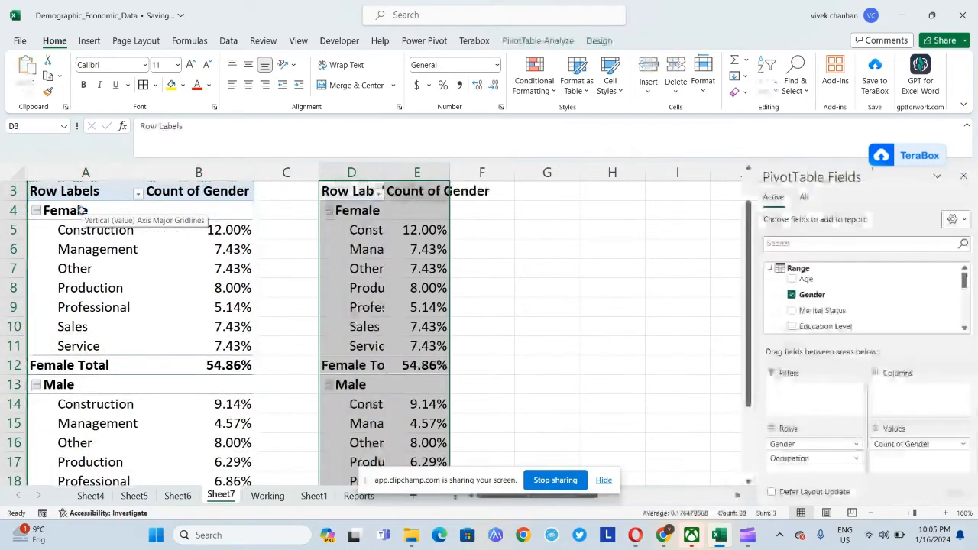
key("Left")
key("Right")
key("Down")
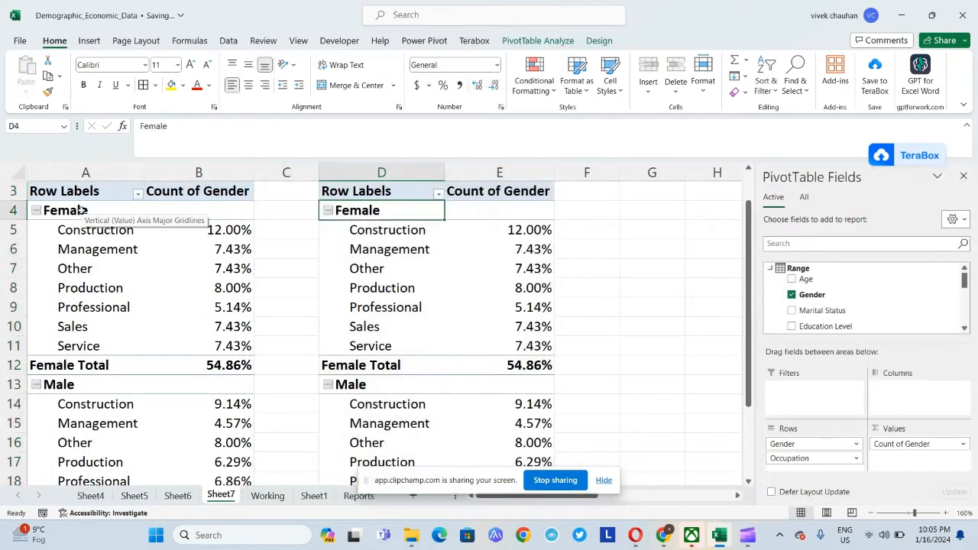
Set the copied PivotTable's Count of Gender values to No Calculation so it shows plain counts
left_click(527, 268)
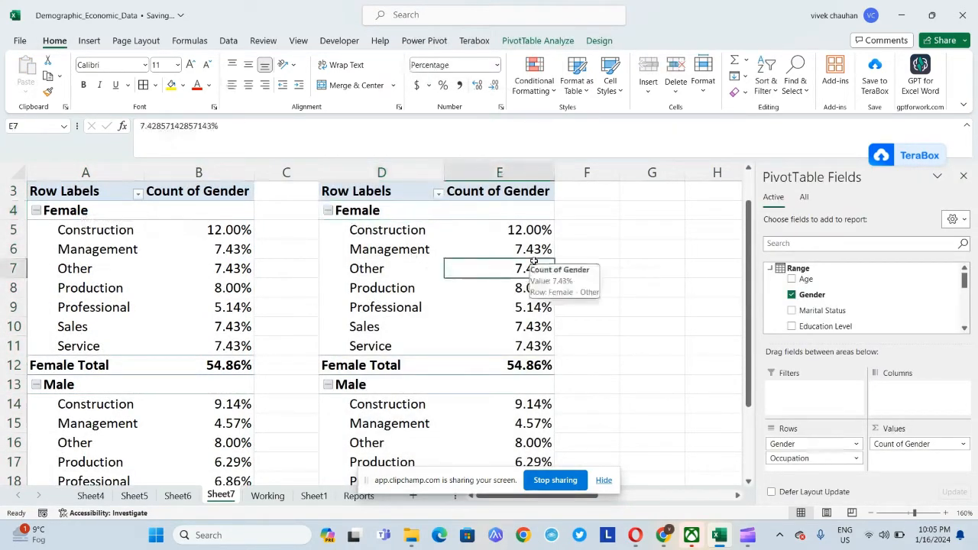
right_click(523, 288)
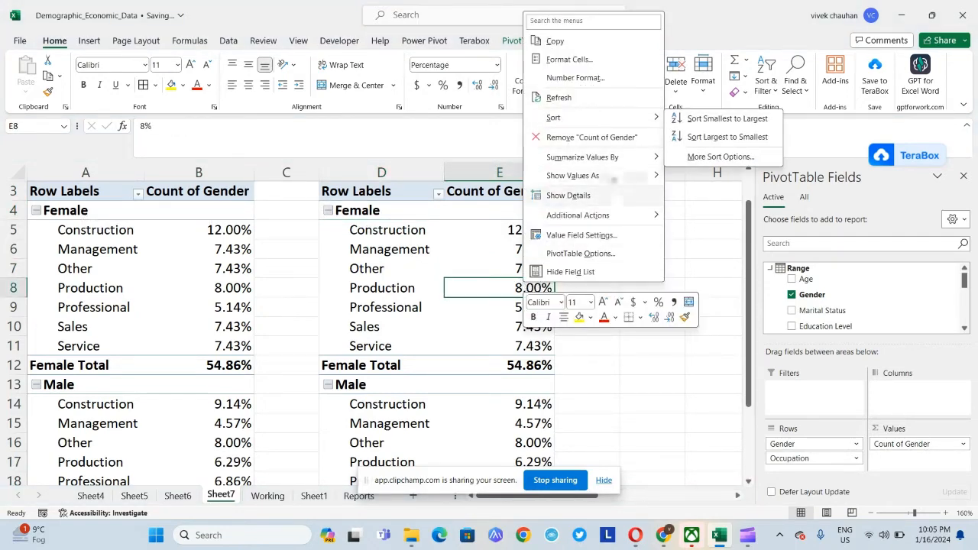
mouse_move(641, 184)
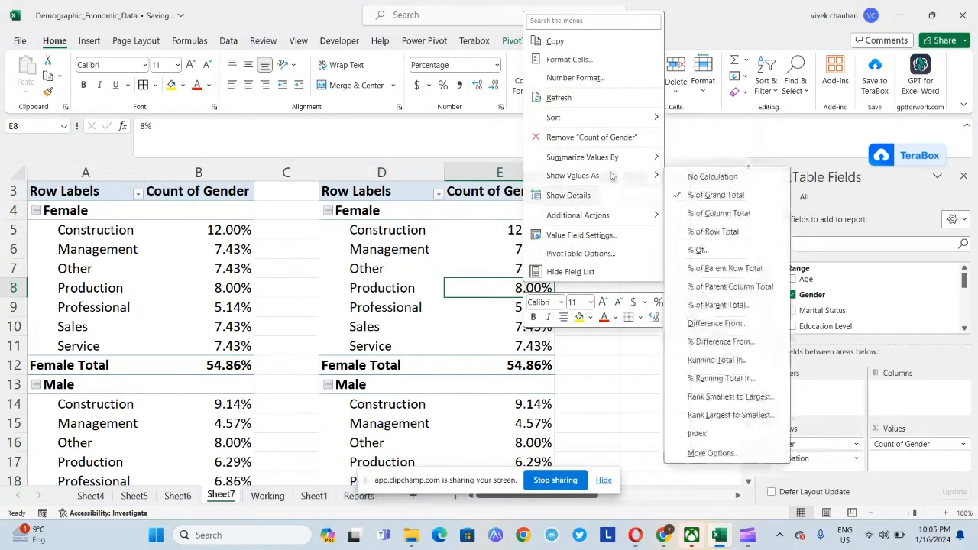
left_click(713, 177)
Review the occupation counts, gender subtotals and Grand Total in the copied PivotTable beside the percentage version
key("Up")
key("Up")
key("Up")
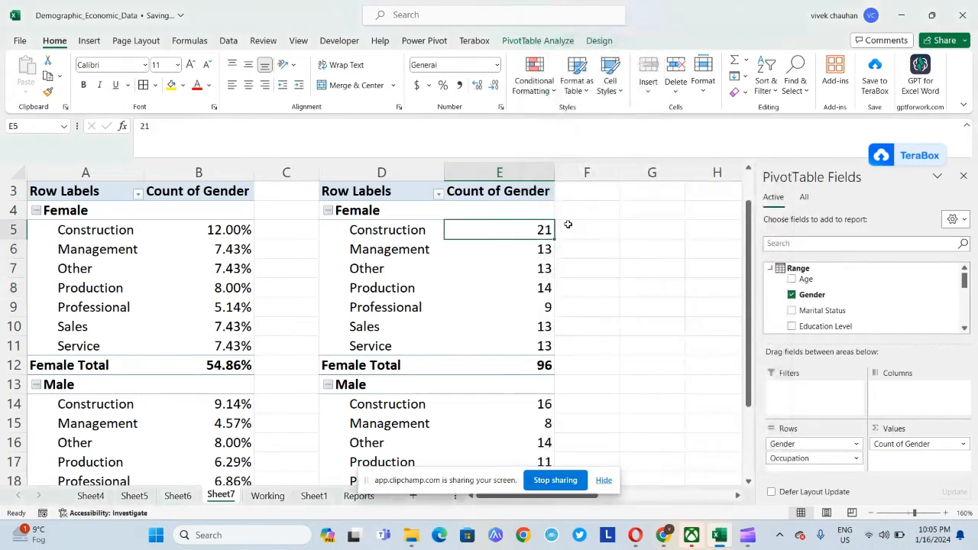
key("Down")
key("Down")
key("Down")
key("Down")
key("Down")
key("Down")
key("Down")
key("Down")
key("Down")
key("Down")
key("Down")
key("Down")
key("Down")
key("Down")
key("Down")
key("Down")
key("Down")
key("Down")
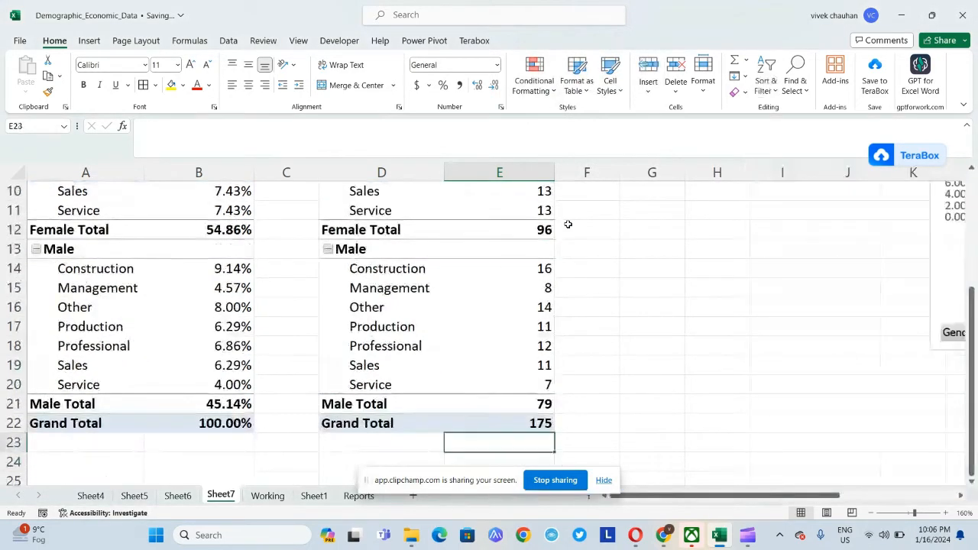
key("Up")
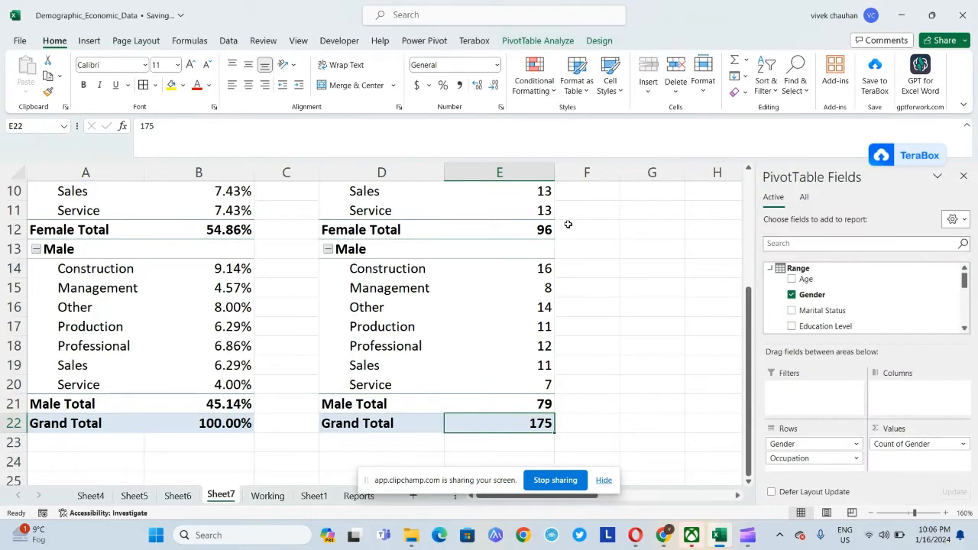
key("Right")
key("Left")
key("Right")
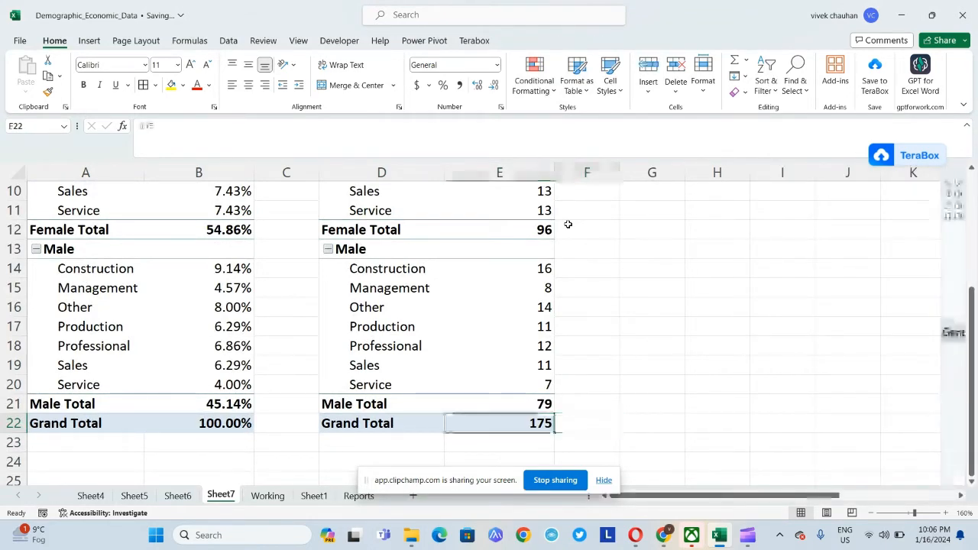
key("Left")
key("Up")
key("Up")
key("Up")
key("Up")
key("Up")
key("Up")
key("Up")
key("Up")
key("Up")
key("Up")
key("Up")
key("Up")
key("Up")
key("Up")
key("Up")
key("Up")
key("Up")
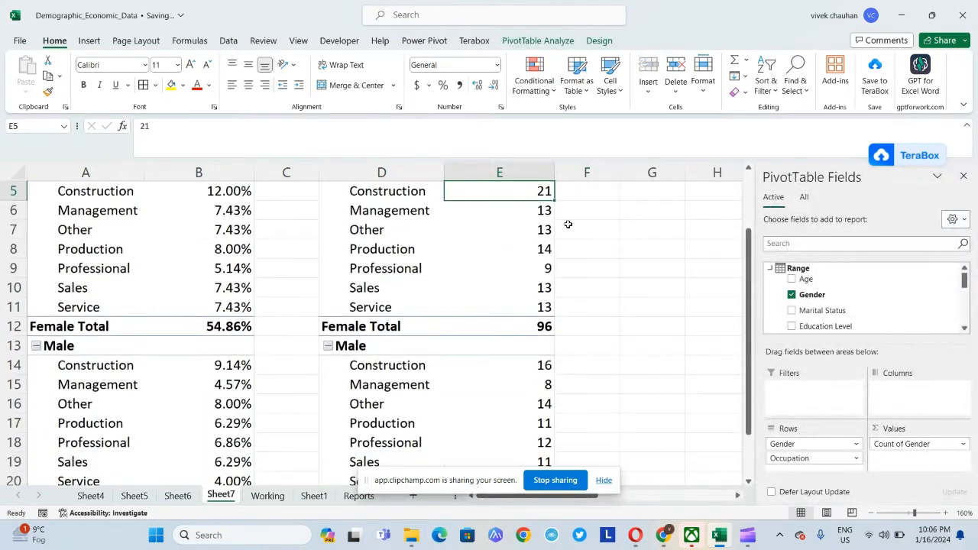
Examine the Male occupation counts, Male Total and Grand Total of the copied PivotTable
key("Down")
key("Down")
key("Down")
key("Down")
key("Down")
key("Down")
key("Down")
key("Down")
key("Down")
key("Down")
key("Down")
key("Down")
key("Down")
key("Down")
key("Down")
key("Down")
key("Down")
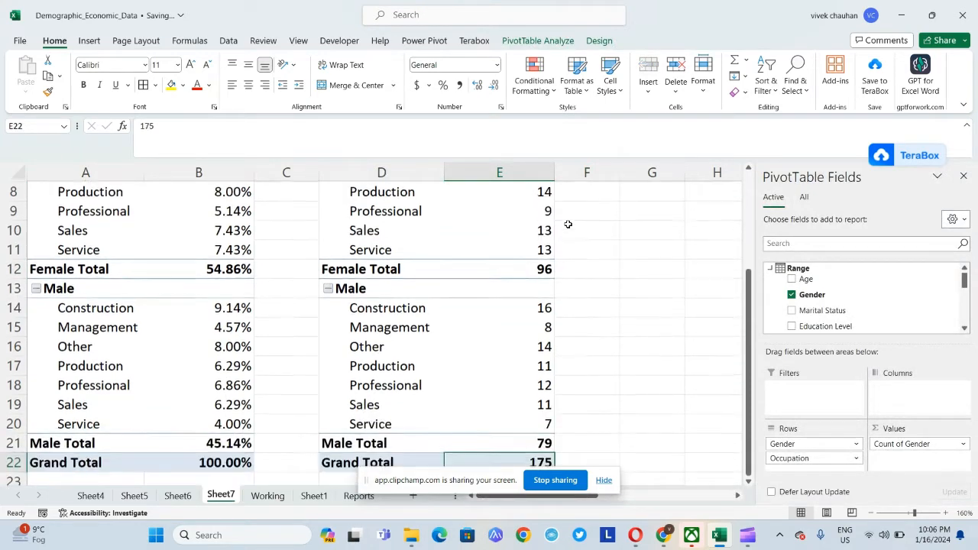
key("Up")
key("Up")
key("Up")
key("Up")
key("Up")
key("Up")
key("Up")
key("Up")
key("Up")
key("Up")
key("Down")
key("Down")
key("Down")
key("Down")
key("Down")
key("Down")
key("Down")
key("Down")
key("Down")
key("Down")
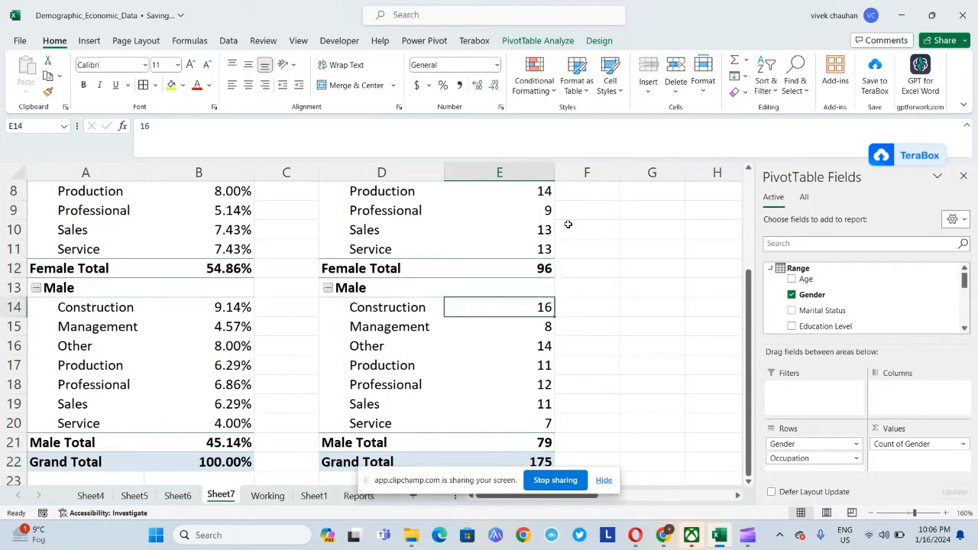
key("Up")
key("Left")
key("Left")
key("Left")
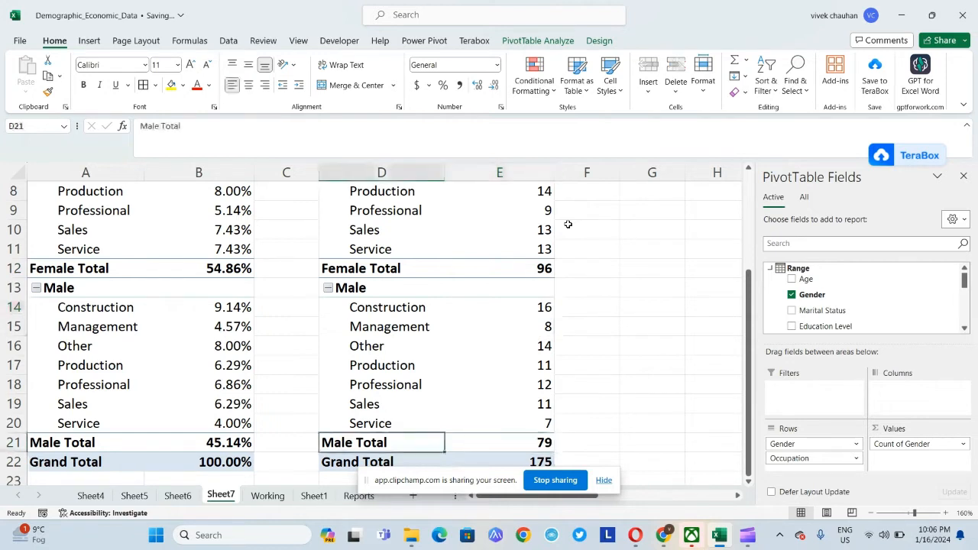
Examine the percentage PivotTable's values from Female Construction down through Female Total to Male Total and Grand Total
key("Down")
key("Up")
key("Up")
key("Up")
key("Up")
key("Up")
key("Up")
key("Up")
key("Up")
key("Up")
key("Up")
key("Up")
key("Up")
key("Up")
key("Up")
key("Up")
key("Up")
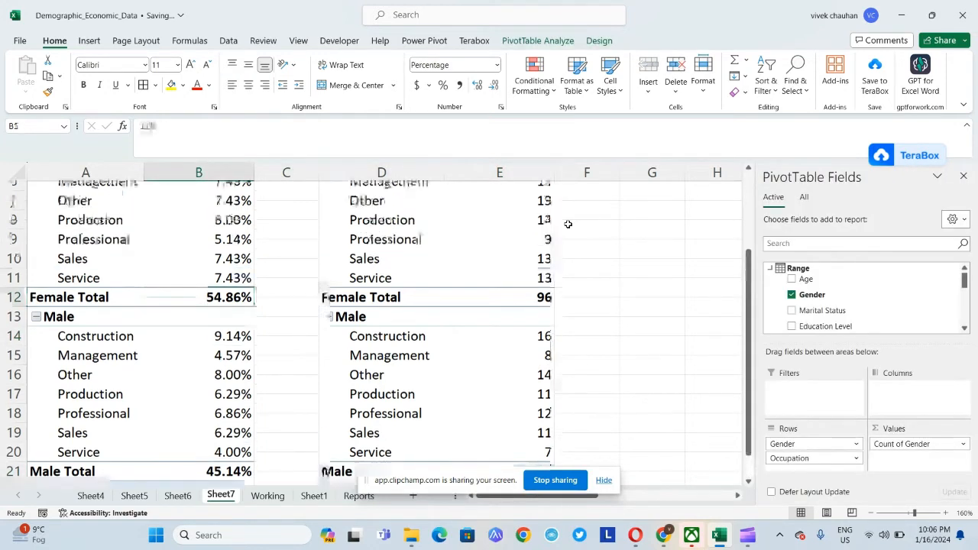
key("Down")
key("Down")
key("Down")
key("Down")
key("Down")
key("Down")
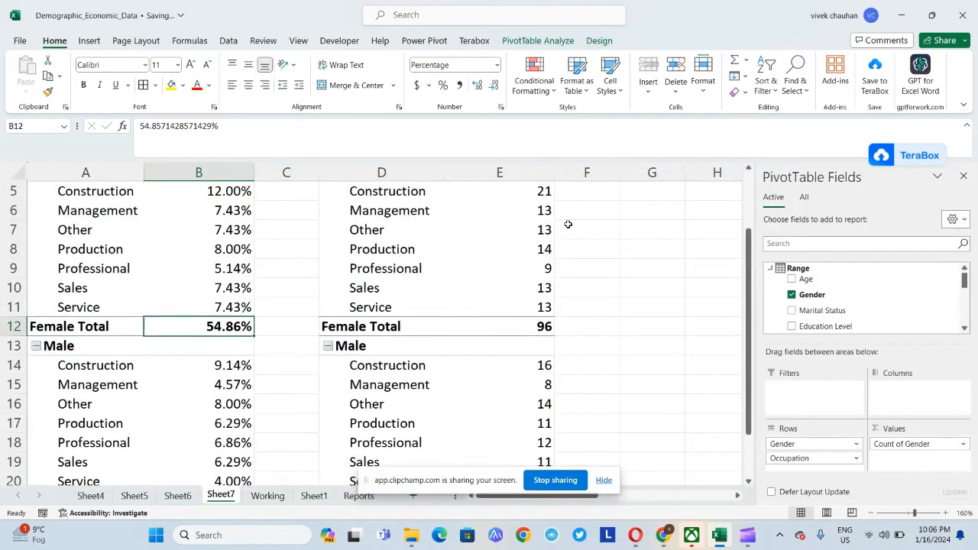
key("Down")
key("Down")
key("Down")
key("Down")
key("Down")
key("Down")
key("Down")
key("Down")
key("Down")
key("Down")
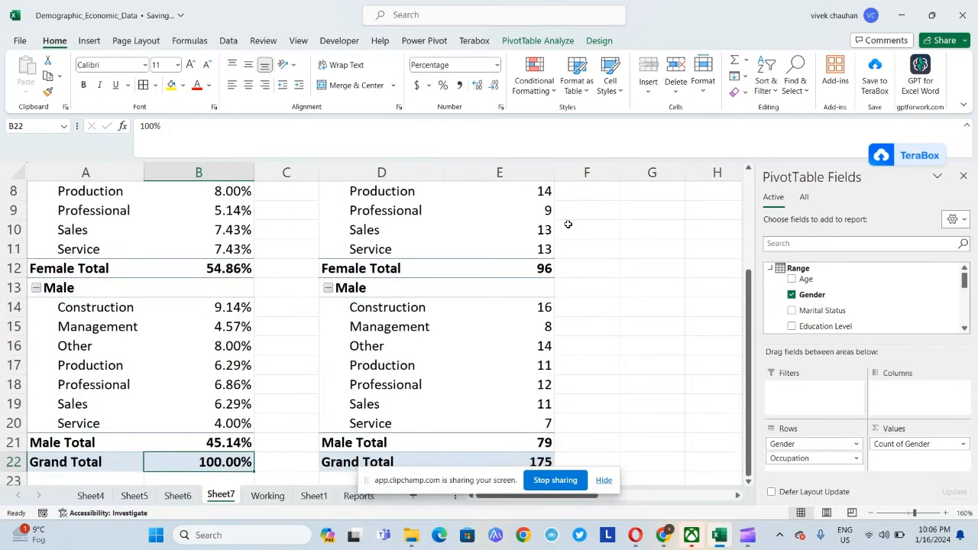
key("Up")
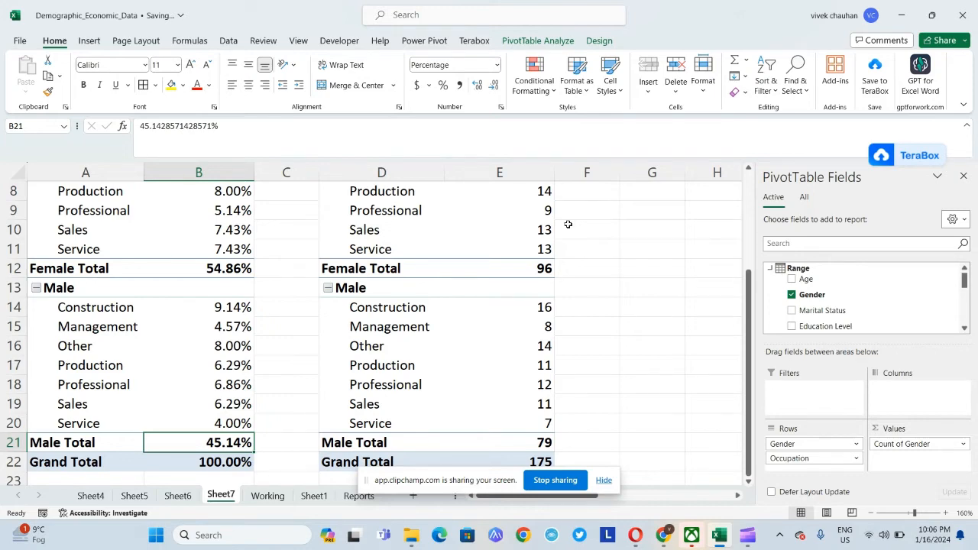
Select the Female occupation percentages from Construction to Service to check their sum against the Female Total
key("ctrl+Up")
key("ctrl+Up")
key("ctrl+Up")
key("ctrl+Up")
key("ctrl+Down")
key("ctrl+Down")
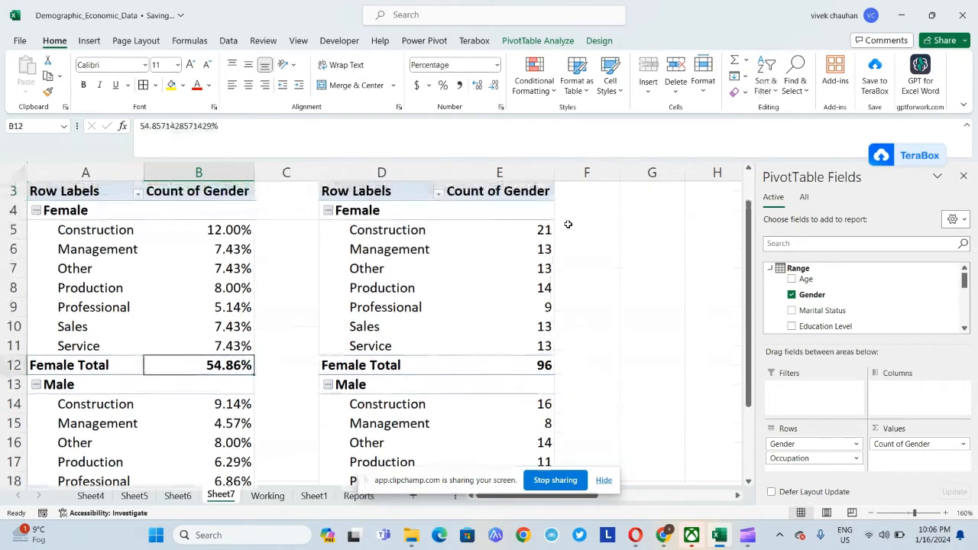
key("Up")
key("Up")
key("Up")
key("Up")
key("Up")
key("Up")
key("Up")
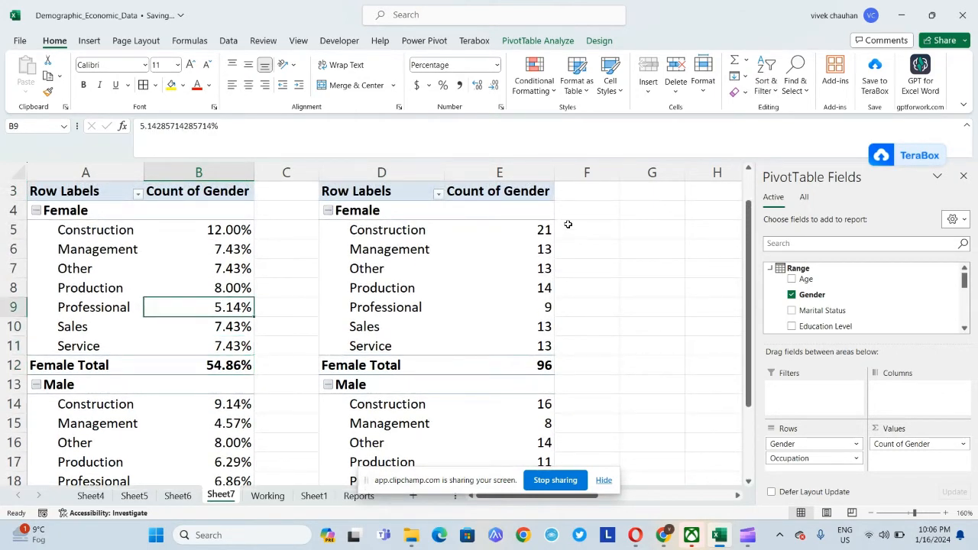
key("Left")
key("Right")
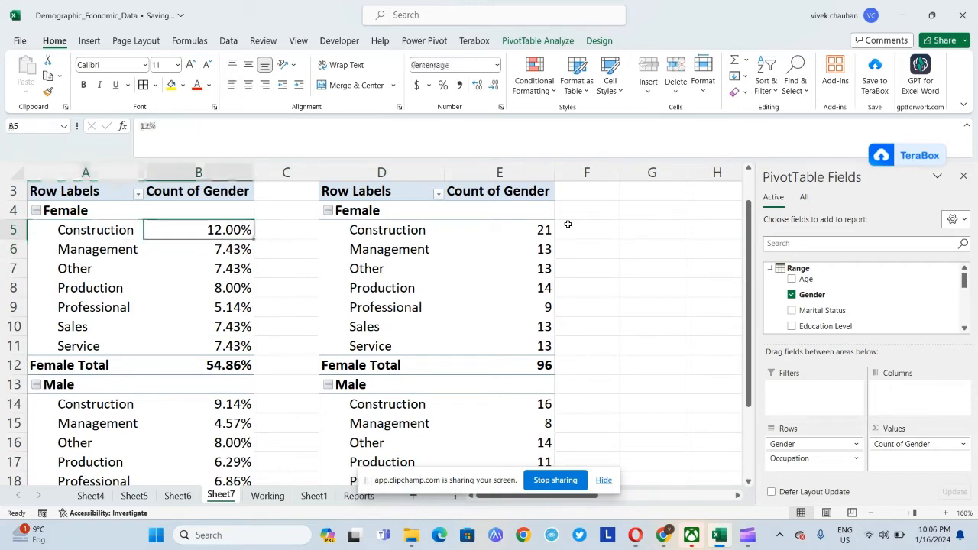
key("shift+Down")
key("shift+Down")
key("shift+Down")
key("shift+Down")
key("shift+Down")
key("shift+Down")
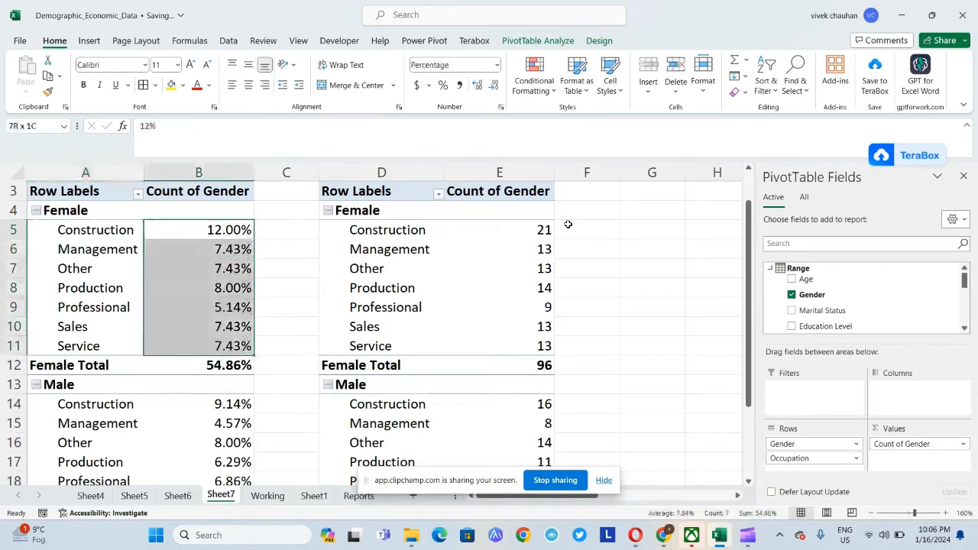
Go through the Female occupation percentages one by one, comparing the Construction and Management labels with their values
key("Up")
key("Down")
key("Down")
key("Down")
key("Down")
key("Down")
key("Down")
key("Down")
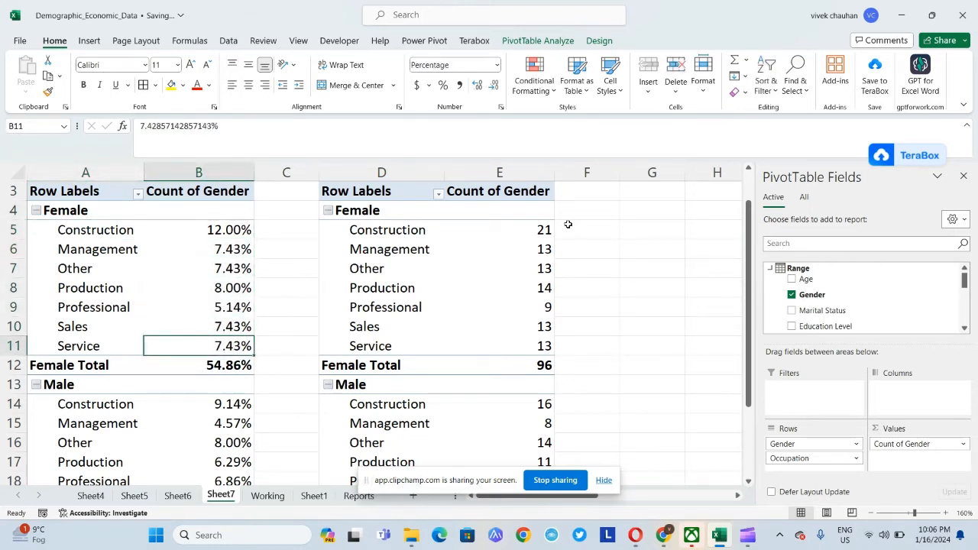
key("Up")
key("Up")
key("Up")
key("Up")
key("Up")
key("Up")
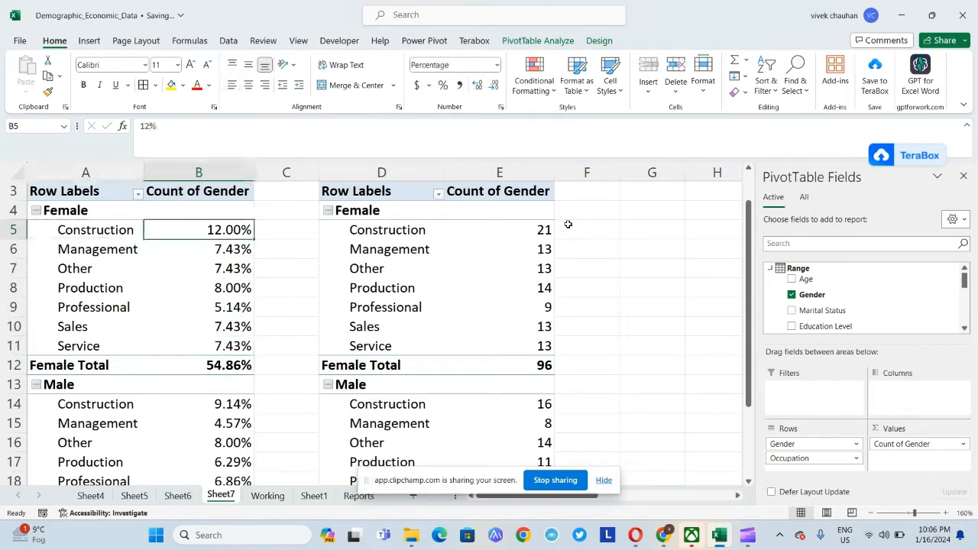
key("Left")
key("Down")
key("Right")
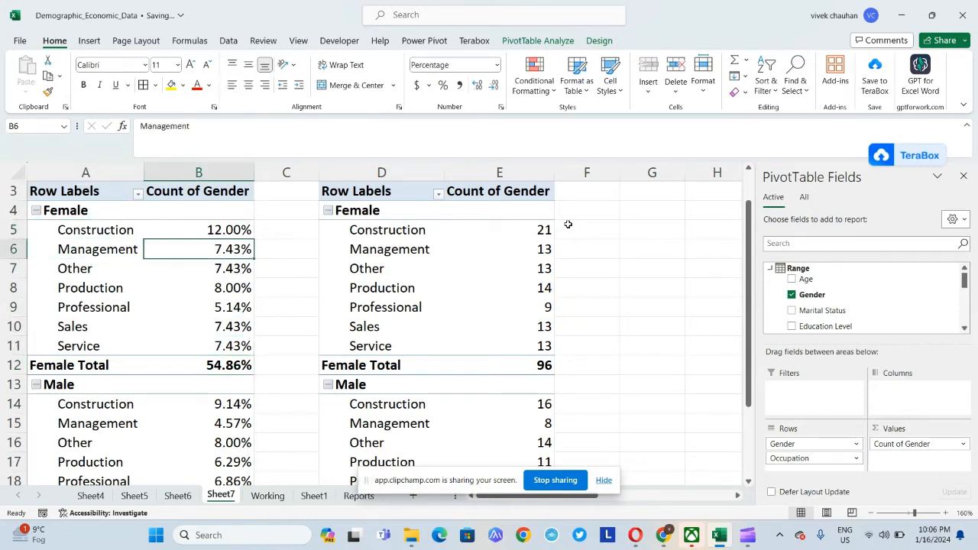
key("Left")
key("Right")
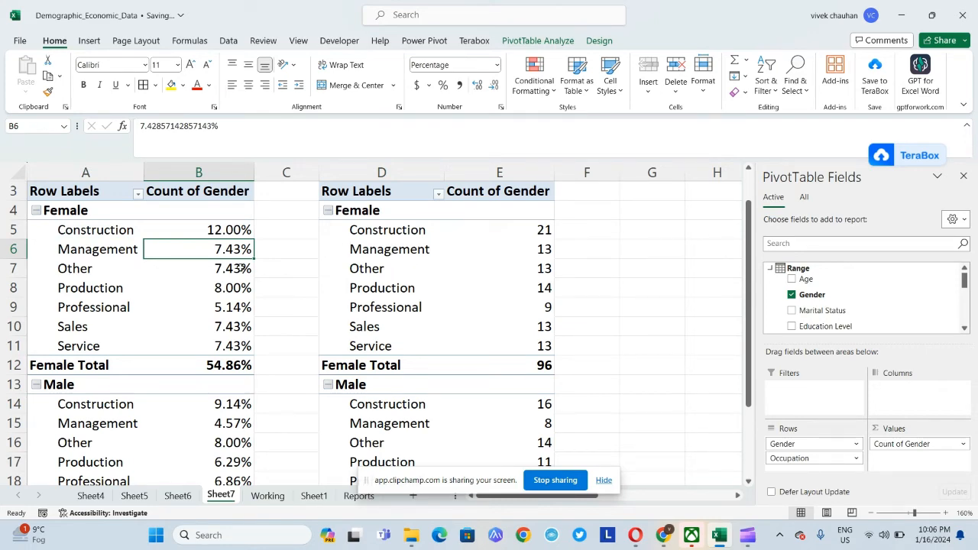
right_click(235, 267)
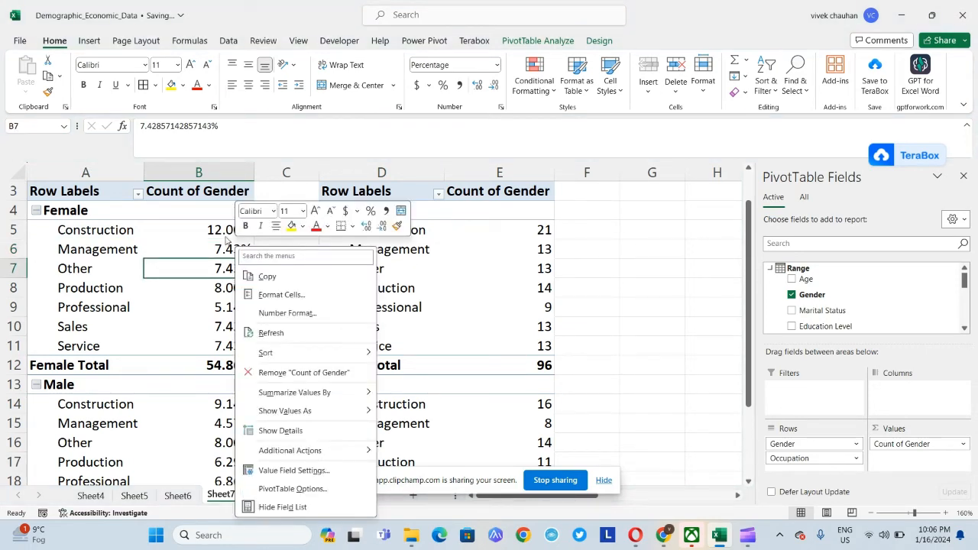
key("Escape")
key("Up")
key("Up")
key("Right")
key("Right")
key("Right")
key("Right")
key("Right")
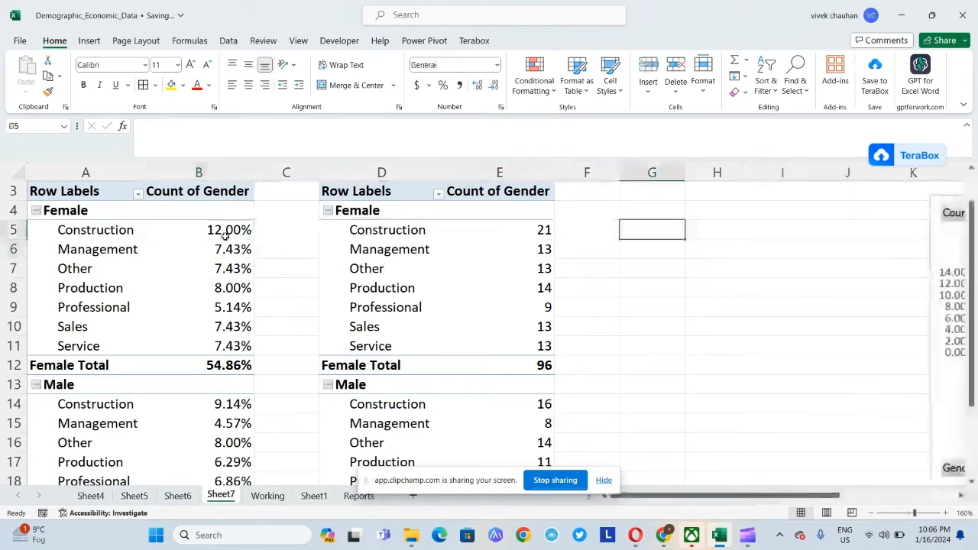
key("Left")
key("Left")
key("Left")
key("Left")
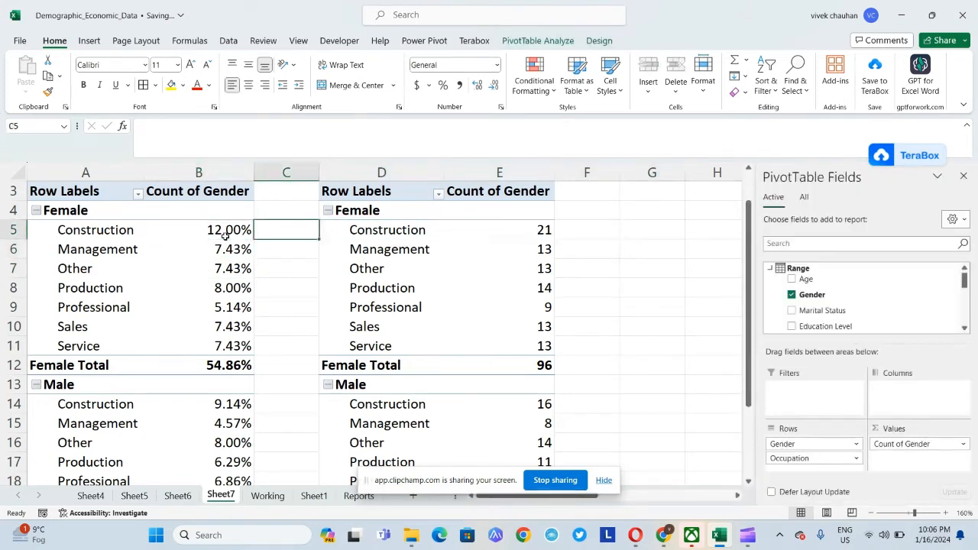
Enter a formula in F5 dividing the Female Construction count in E5 by the copied PivotTable's Grand Total
key("Left")
key("Right")
key("Right")
key("Right")
key("Right")
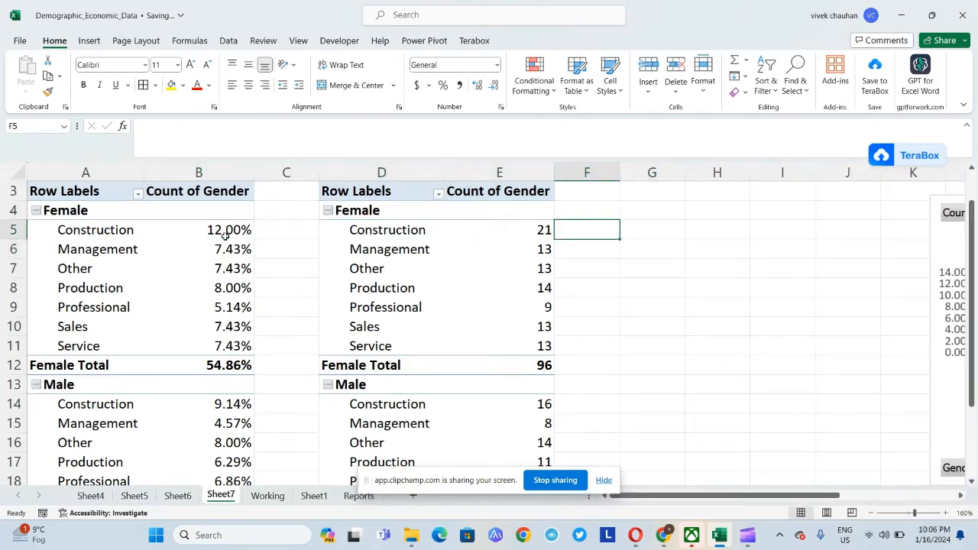
type("+")
key("Left")
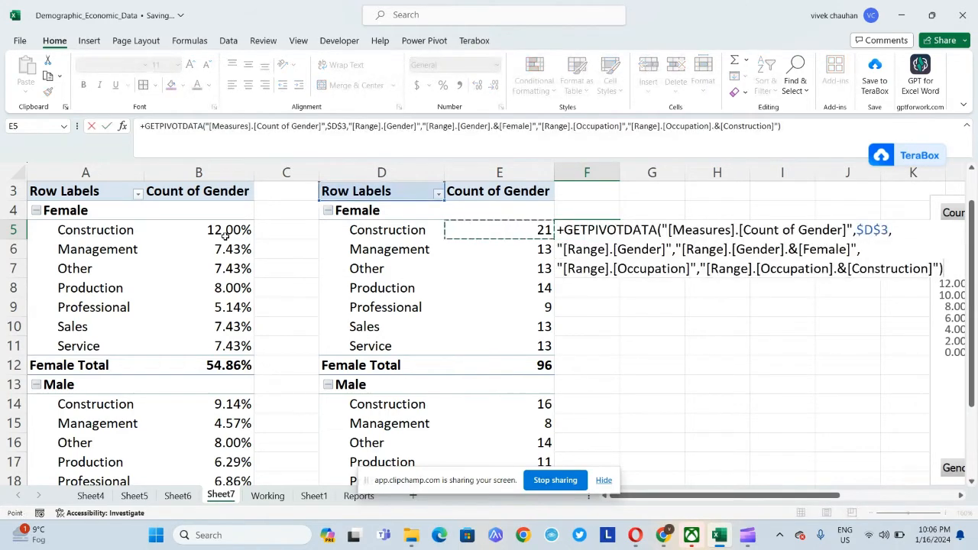
type("/")
key("Left")
key("Down")
key("Down")
key("Down")
key("Down")
key("Down")
key("Down")
key("Down")
key("Down")
key("Down")
key("Down")
key("Down")
key("Down")
key("Down")
key("Down")
key("Down")
key("Down")
key("Down")
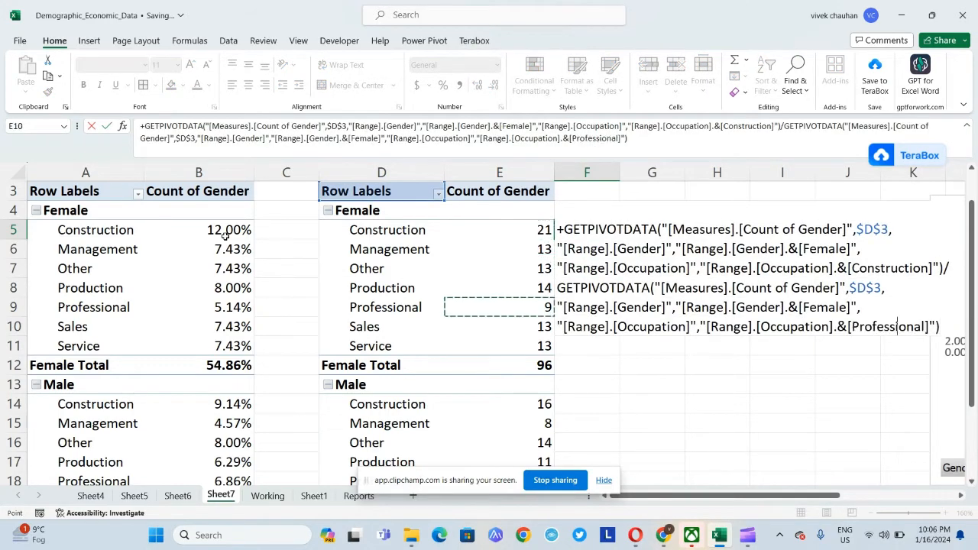
key("ctrl+Return")
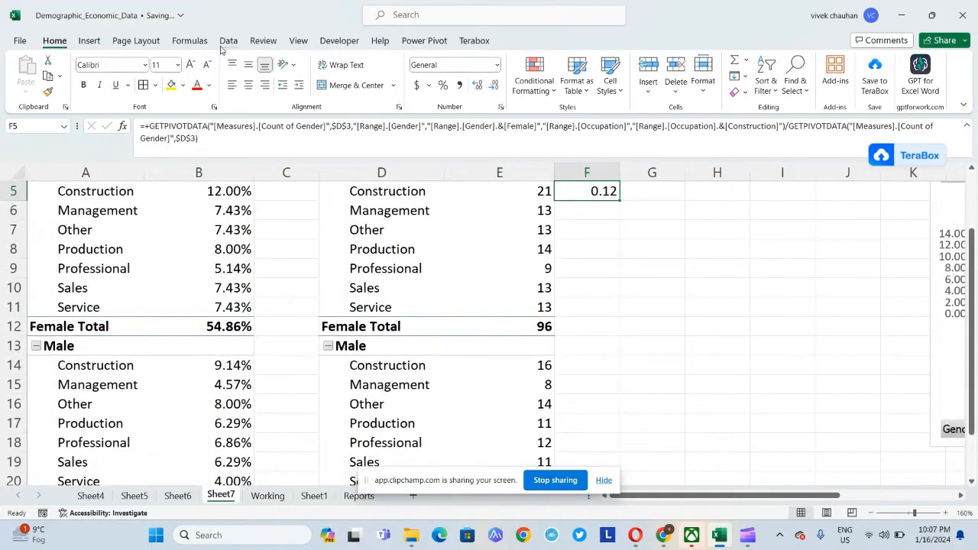
type("p")
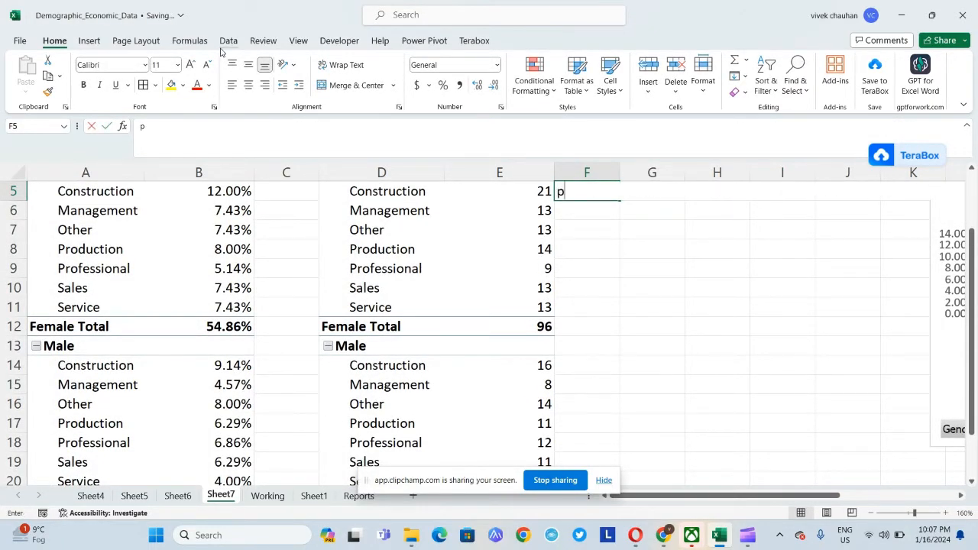
key("super+h")
key("Escape")
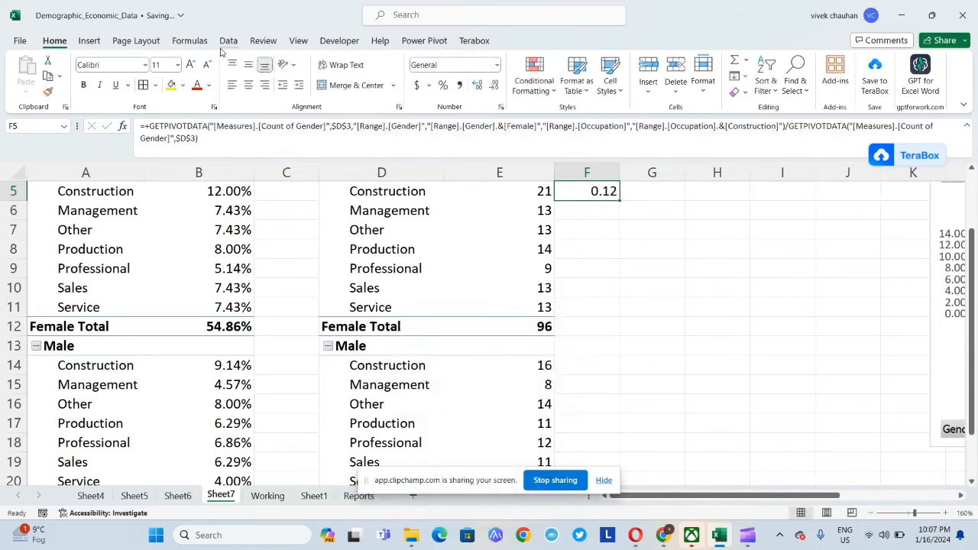
Format the formula result in F5 as a percentage
key("ctrl+shift+5")
key("Up")
key("Up")
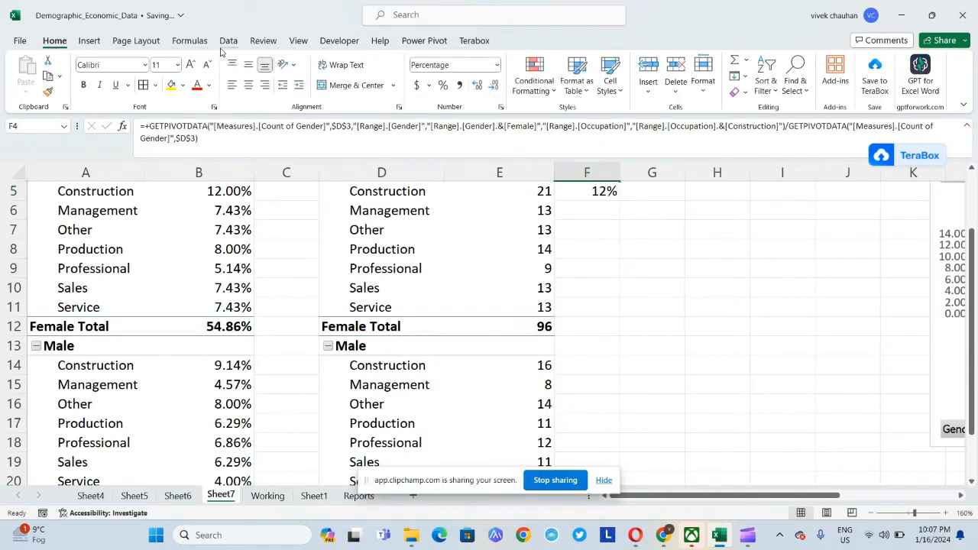
key("Down")
key("Down")
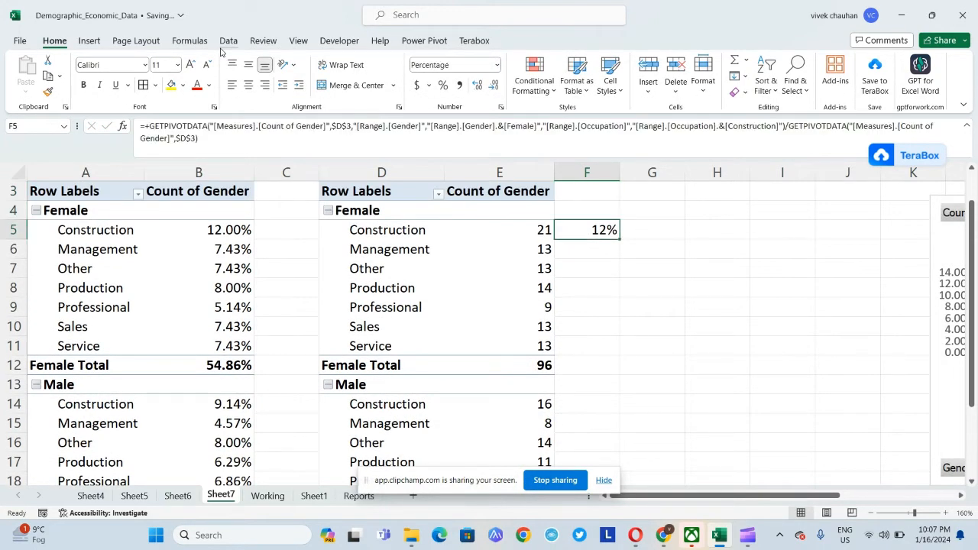
Clear the check formula from F5 and return to the Female Construction percentage
key("Delete")
key("Left")
key("Left")
key("Left")
key("Left")
key("Left")
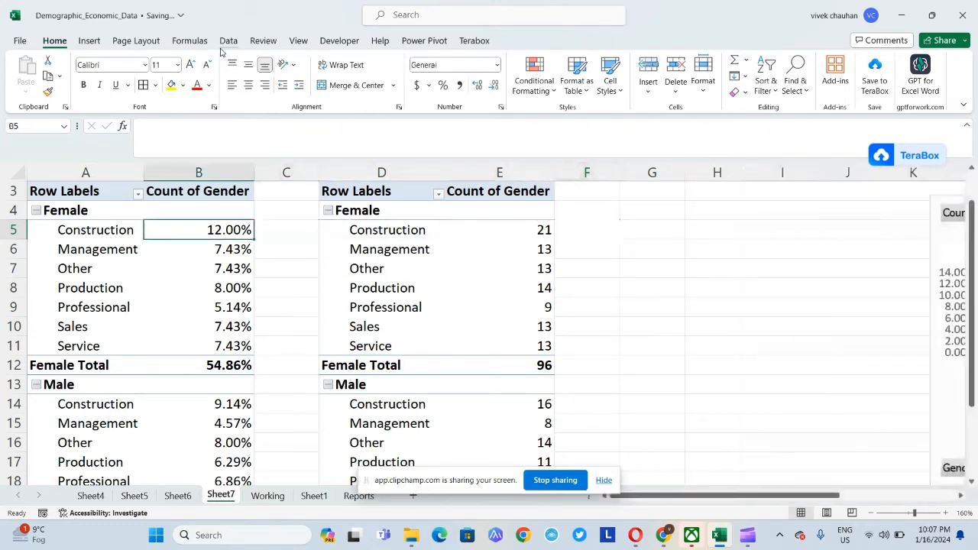
Extend the selection from the Female Construction percentage down to Sales and back to check how the values add up
key("Right")
key("shift+Down")
key("shift+Down")
key("shift+Down")
key("shift+Down")
key("shift+Down")
key("shift+Down")
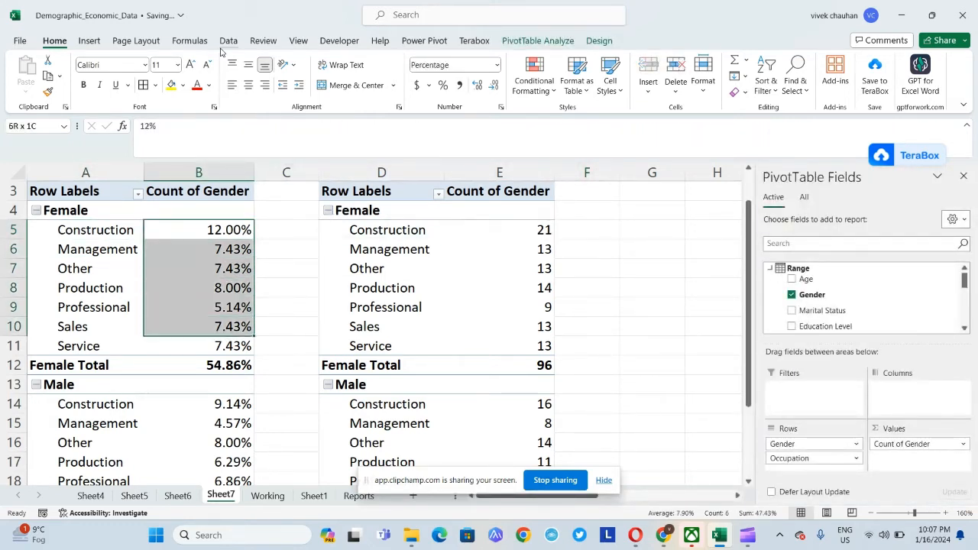
key("shift+Up")
key("shift+Up")
key("shift+Up")
key("shift+Up")
key("shift+Up")
key("shift+Up")
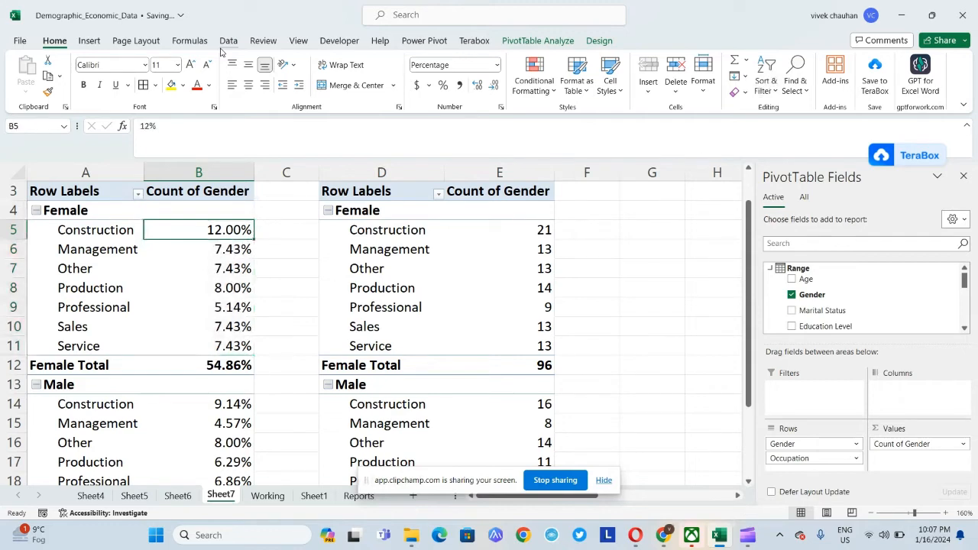
Go through the percentages from Female Construction down to the Grand Total and back up
key("Down")
key("Down")
key("Down")
key("Down")
key("Down")
key("Down")
key("Down")
key("Down")
key("Down")
key("Down")
key("Down")
key("Down")
key("Down")
key("Down")
key("Down")
key("Down")
key("Down")
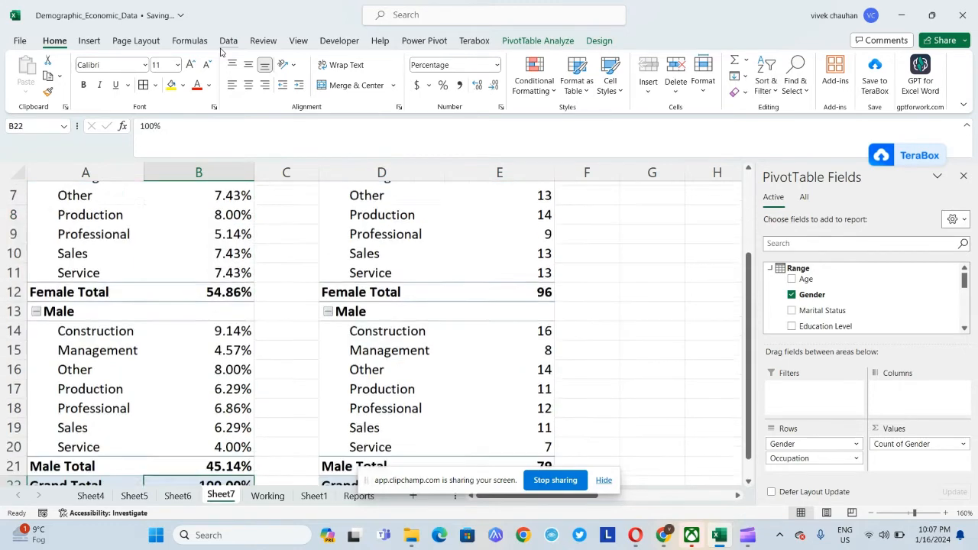
key("Up")
key("Up")
key("Up")
key("Up")
key("Up")
key("Up")
key("Up")
key("Up")
key("Up")
key("Up")
key("Up")
key("Up")
key("Up")
key("Up")
key("Up")
key("Up")
key("Up")
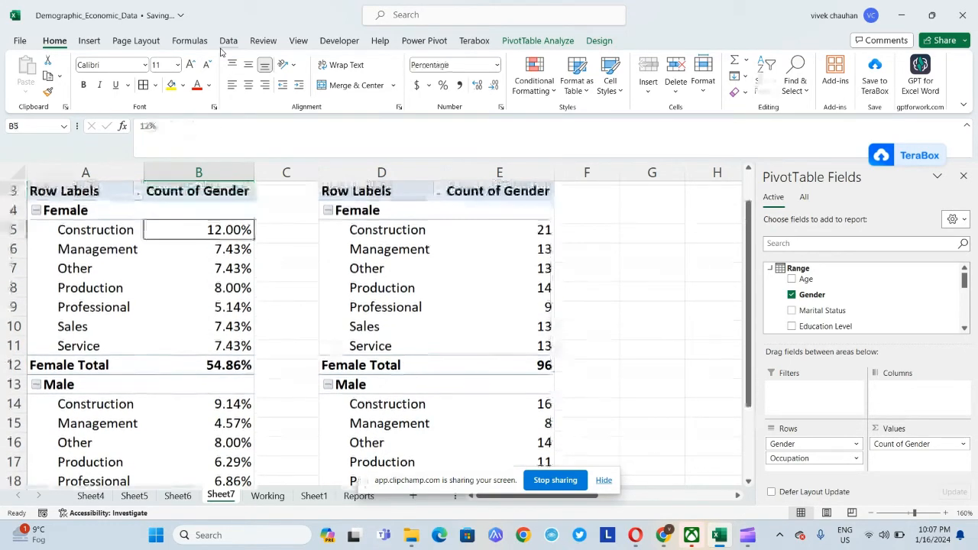
Review the subtotals and Grand Total of the percentage PivotTable against the copied PivotTable, returning to the Female label
key("ctrl+Down")
key("ctrl+Down")
key("ctrl+Down")
key("ctrl+Down")
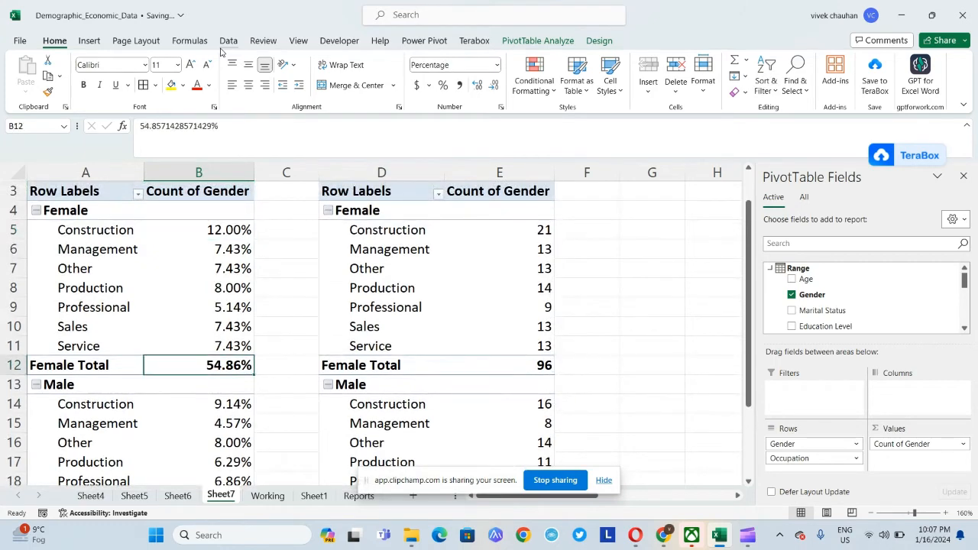
key("ctrl+Up")
key("ctrl+Up")
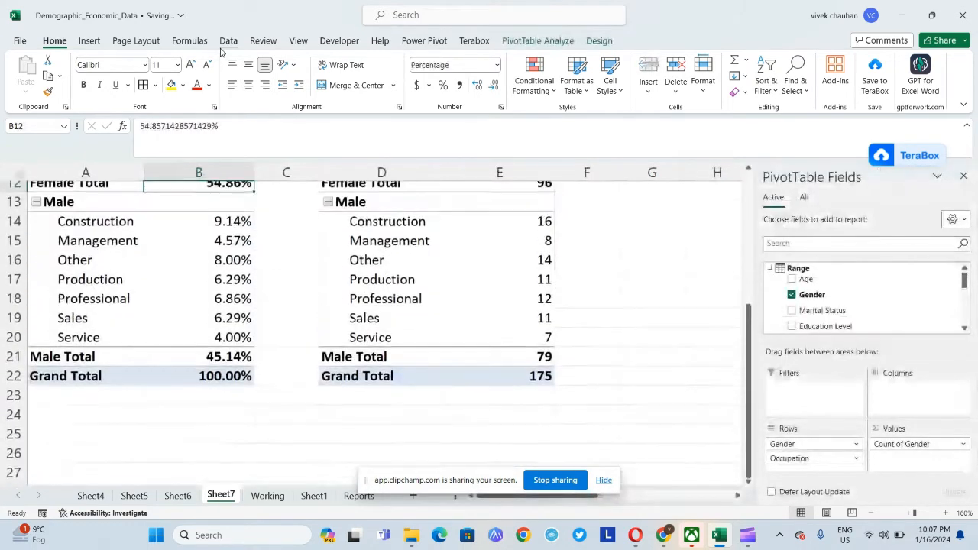
key("Right")
key("Right")
key("Down")
key("Left")
key("Left")
key("ctrl+Up")
key("ctrl+Up")
key("ctrl+Up")
key("Left")
key("Down")
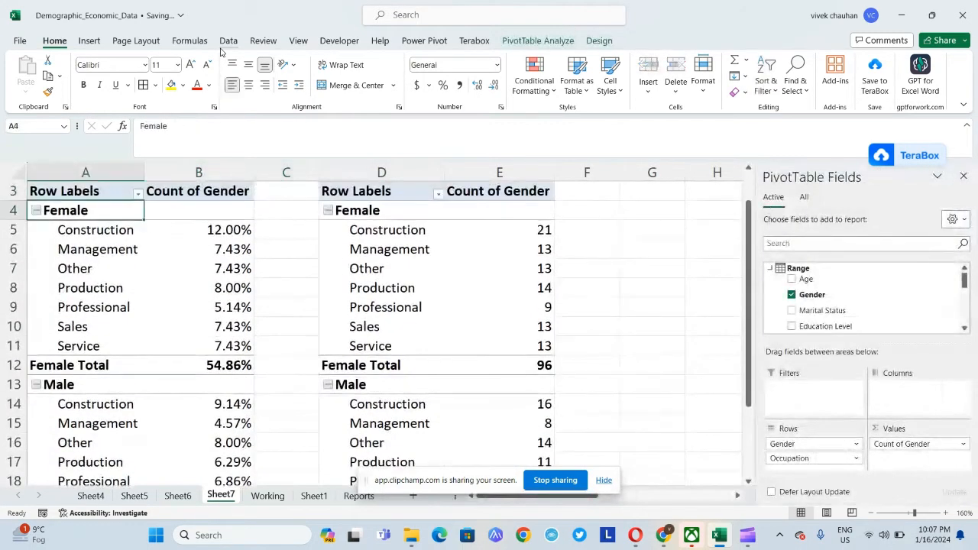
Select the Female occupation percentages in B5:B11 to check their sum against the Female Total
key("Down")
key("Right")
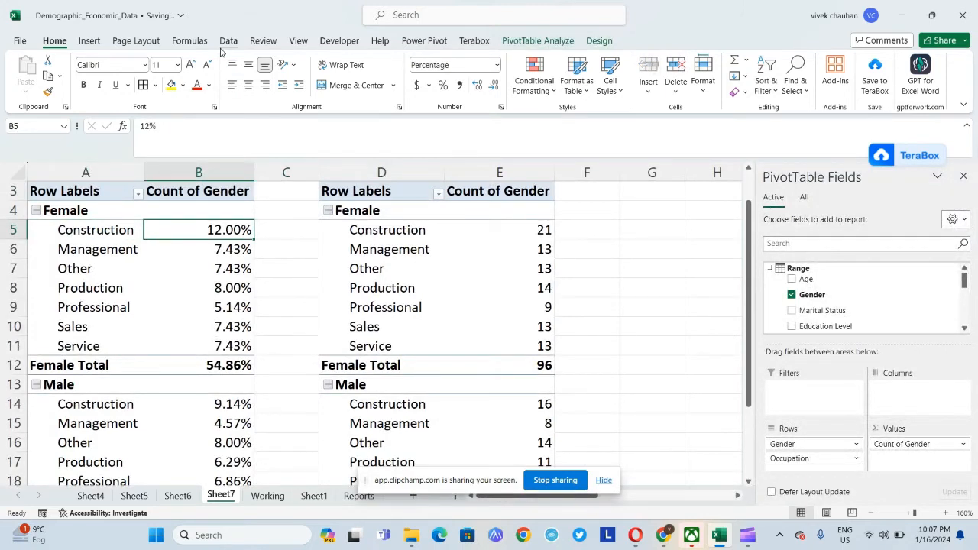
key("ctrl+shift+Down")
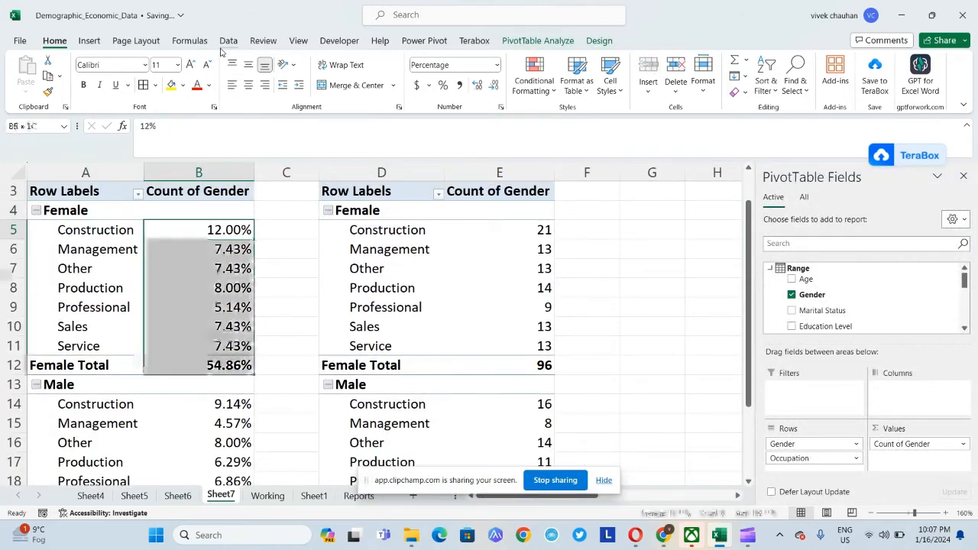
key("shift+Up")
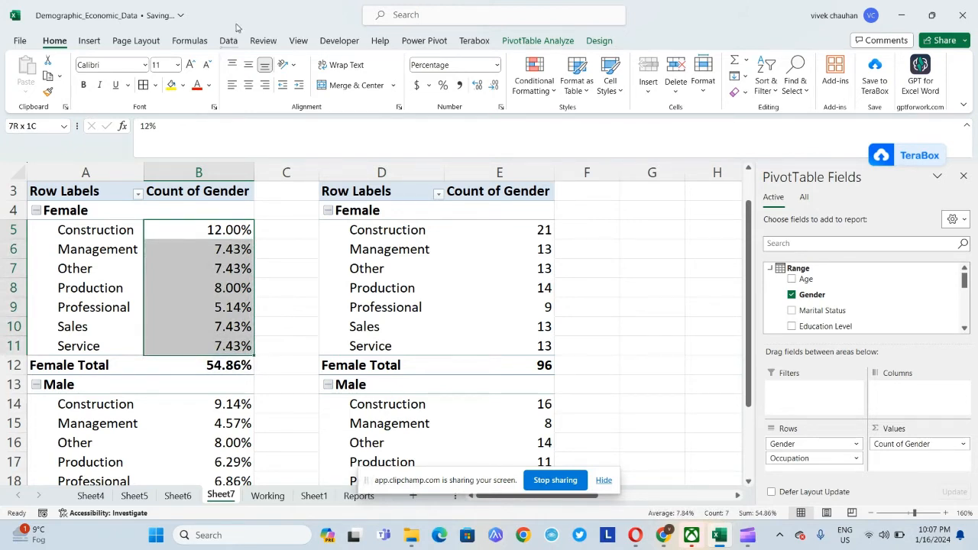
Show the Count of Gender values as % of Parent Total with Gender as the base field
right_click(224, 243)
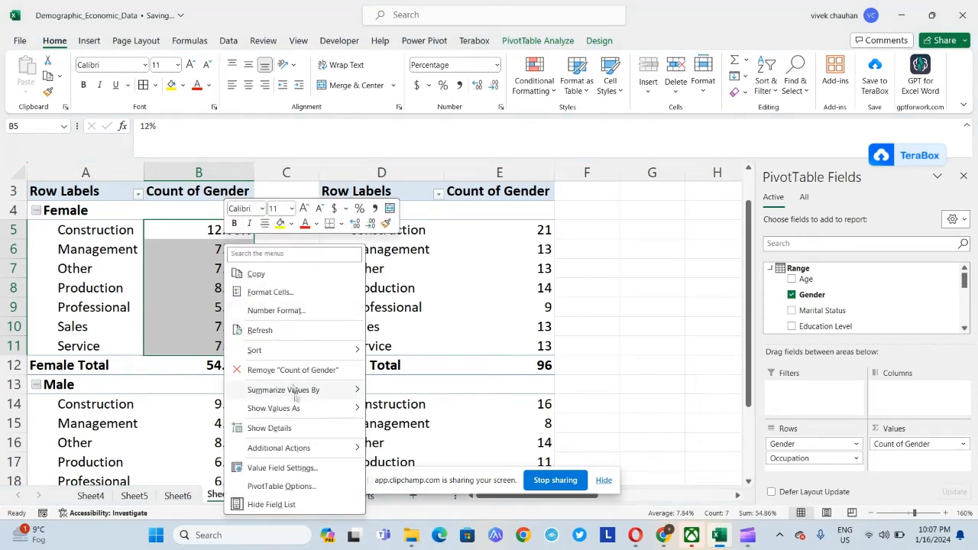
mouse_move(315, 413)
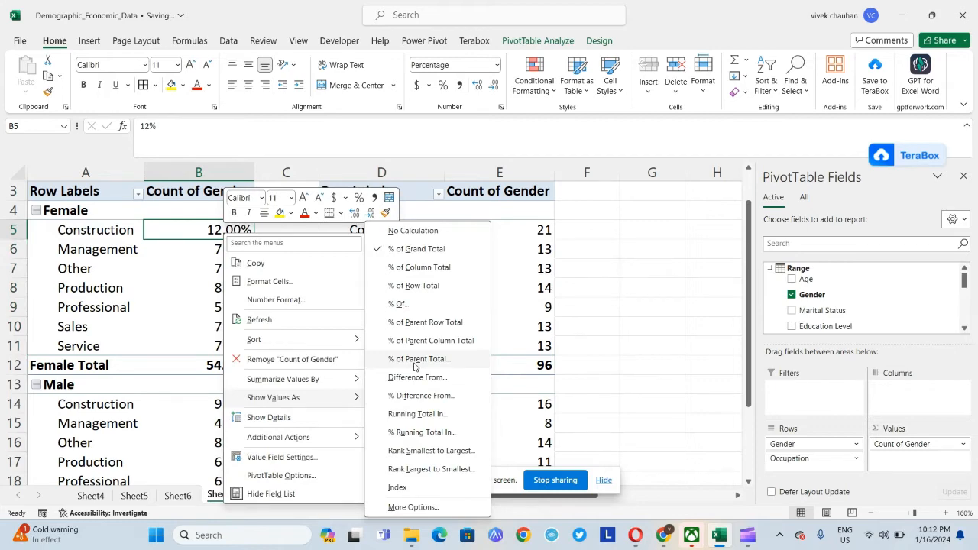
left_click(414, 365)
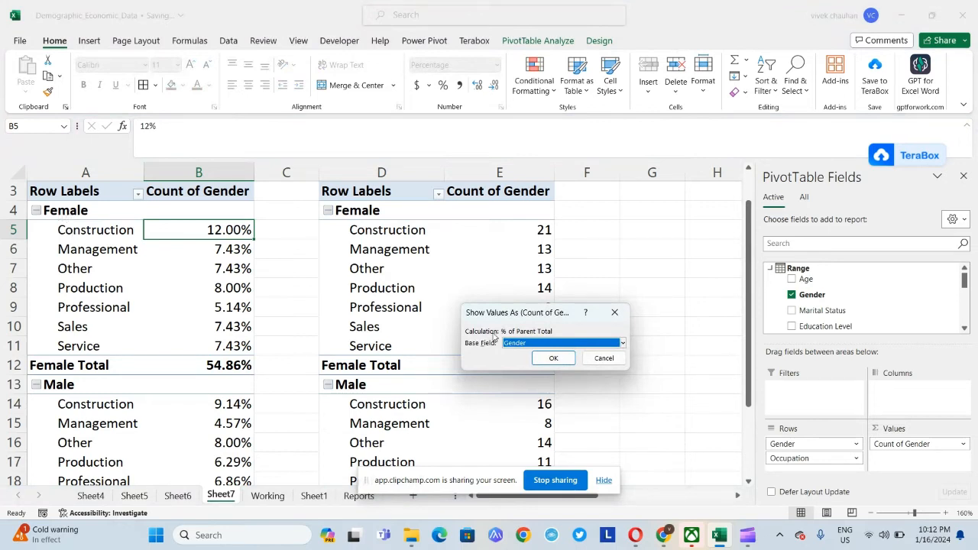
left_click(555, 358)
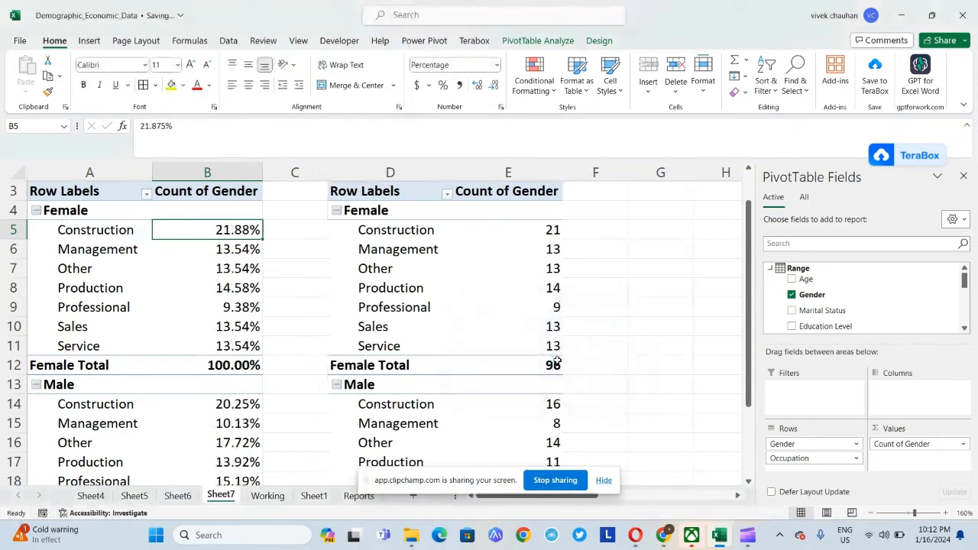
Examine the recalculated Female percentages from Construction down to the Female Total and back
key("Down")
key("Down")
key("Down")
key("Down")
key("Down")
key("Down")
key("Down")
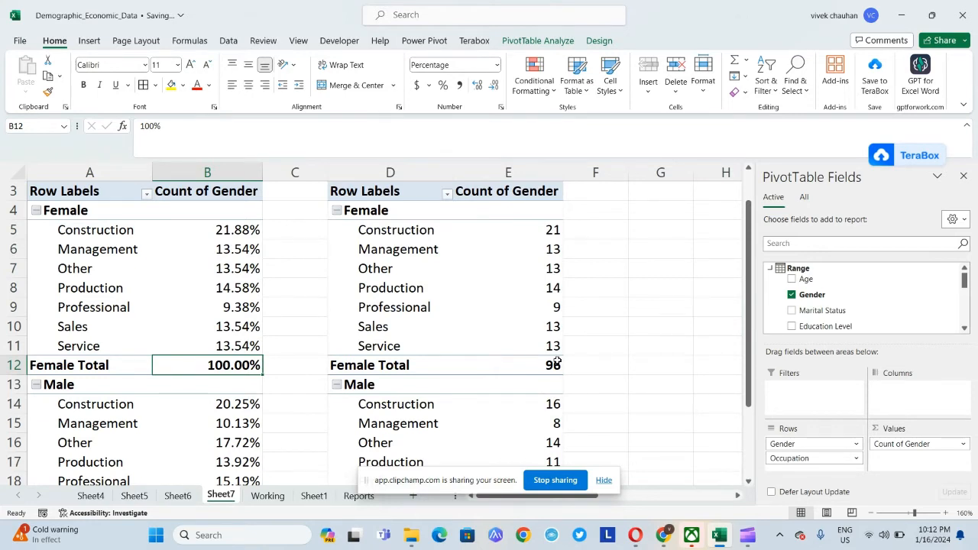
key("Up")
key("Up")
key("Up")
key("Up")
key("Up")
key("Up")
key("Up")
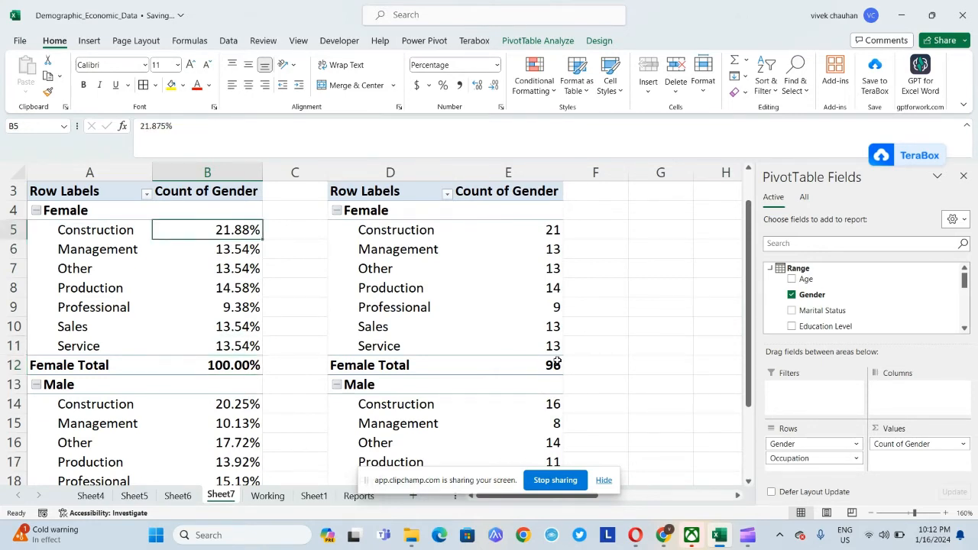
Compare the Female occupation labels from Construction to Production with their percentages of the parent total
key("Left")
key("Right")
key("Down")
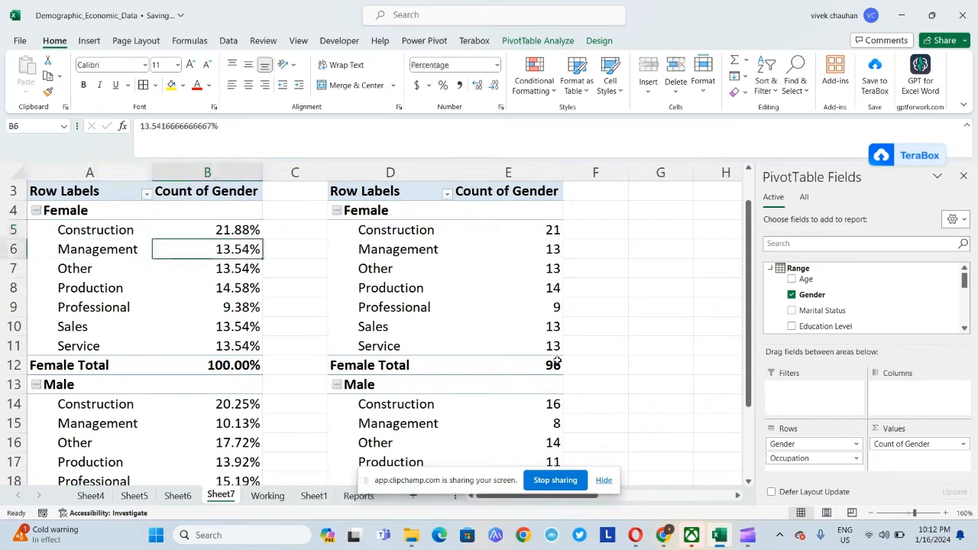
key("Down")
key("Left")
key("Right")
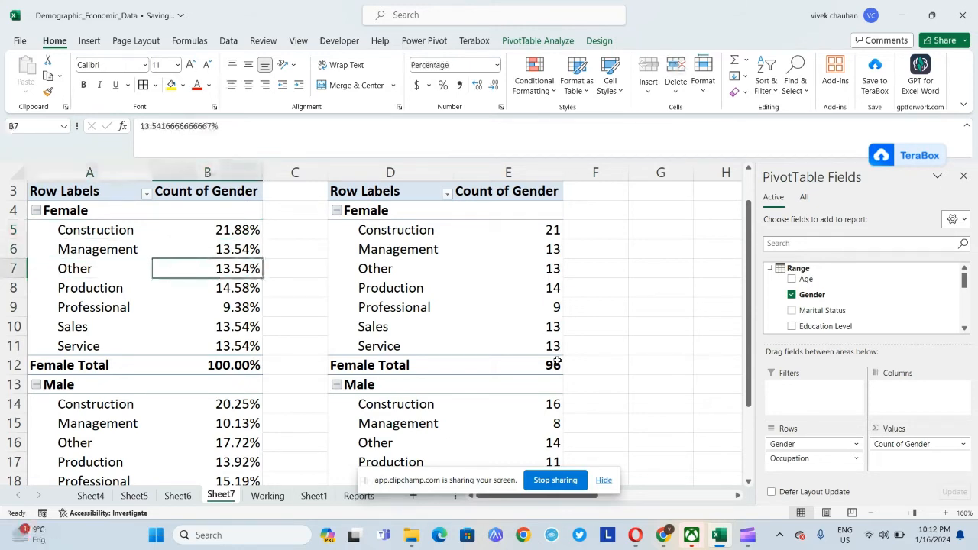
key("Down")
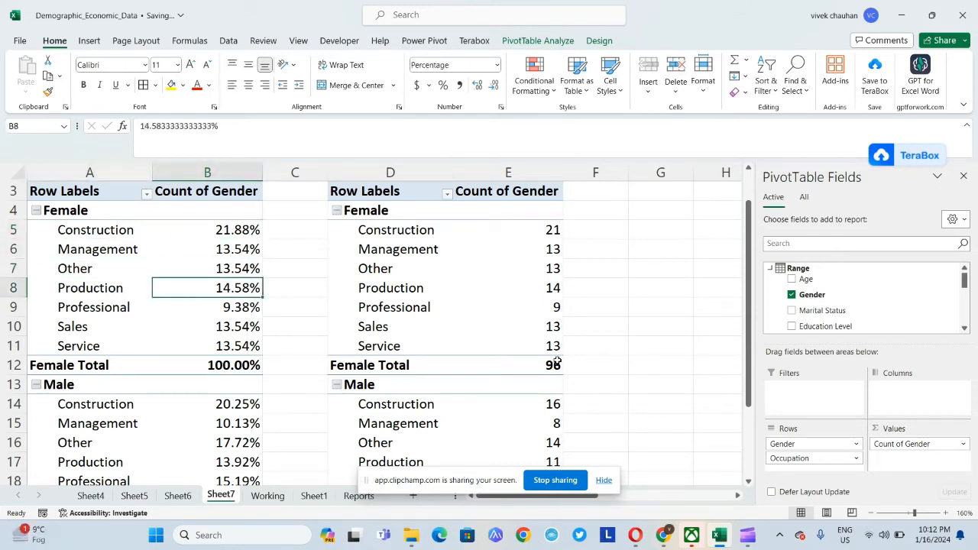
Check the Female Total and Female Construction counts in the copied PivotTable
key("Down")
key("Right")
key("Right")
key("Right")
key("Down")
key("Down")
key("Down")
key("Up")
key("Right")
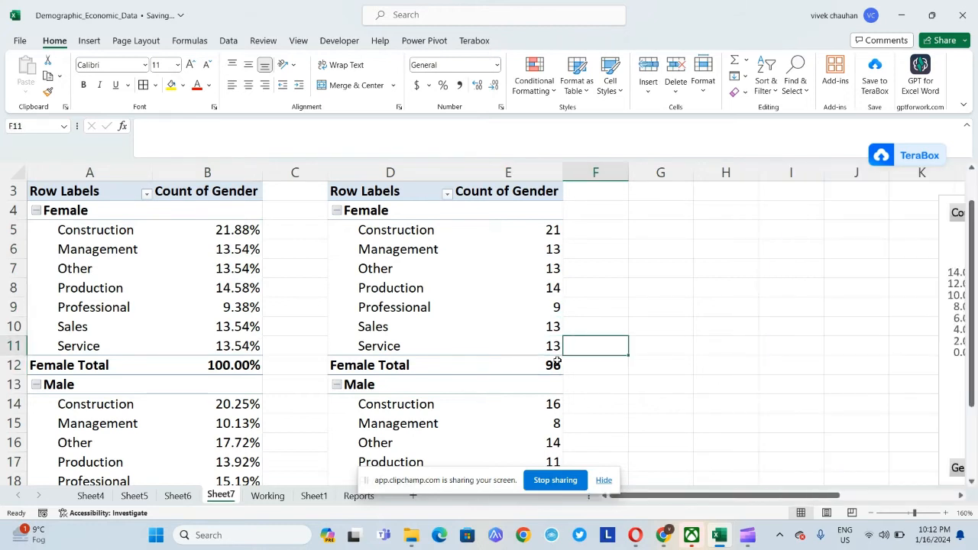
key("Down")
key("Left")
key("ctrl+Up")
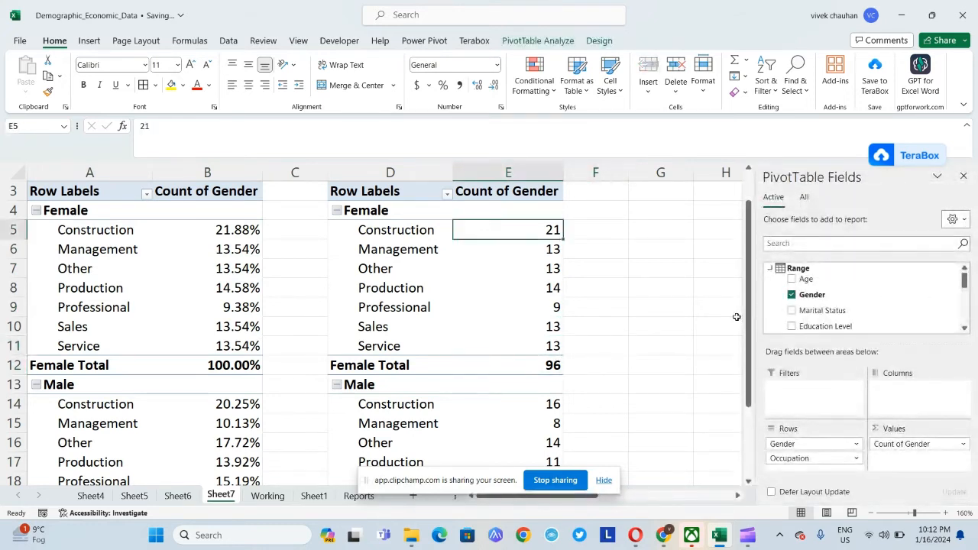
Enter a formula in F5 dividing the Female Construction count in E5 by the Female Total in E12
key("Delete")
key("Return")
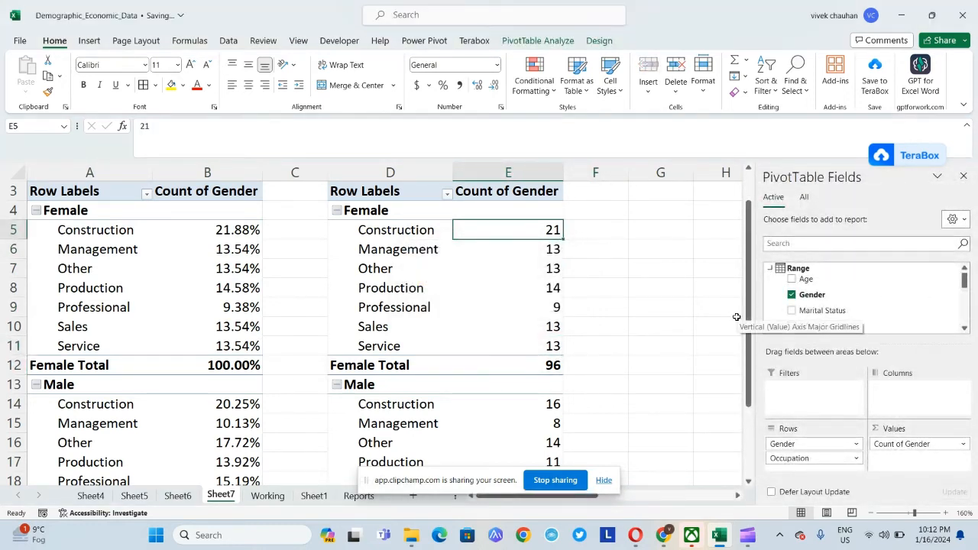
key("Left")
key("Right")
key("Right")
type("+")
key("Left")
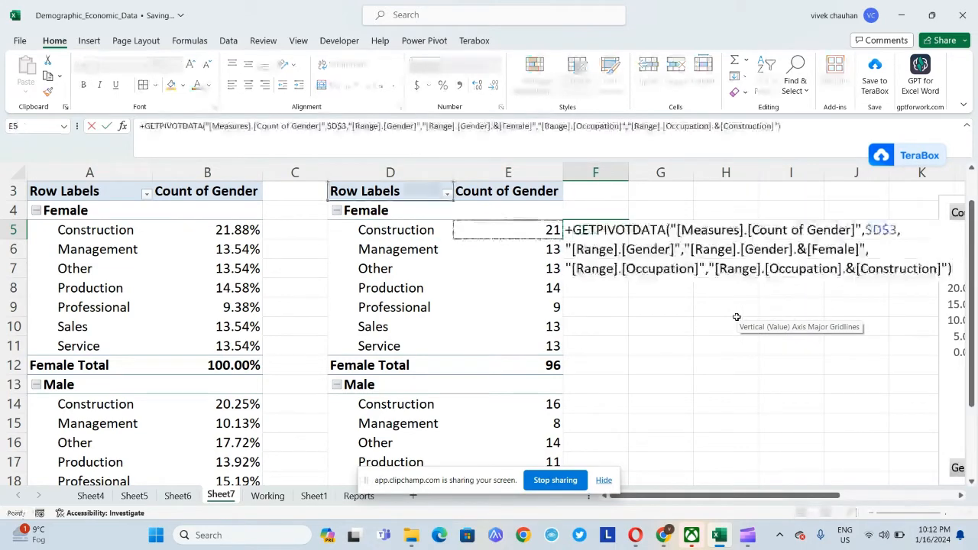
type("/")
key("Left")
key("ctrl+Down")
key("Return")
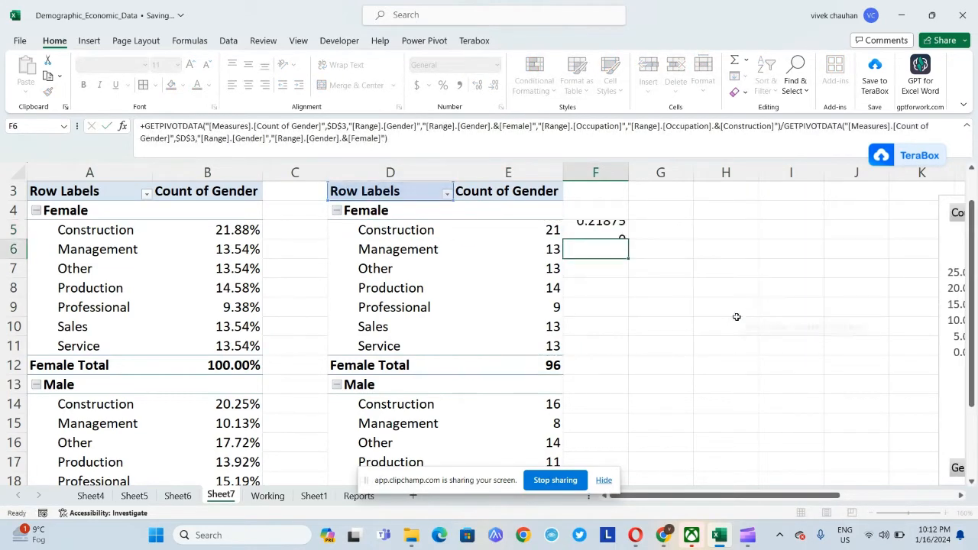
key("Up")
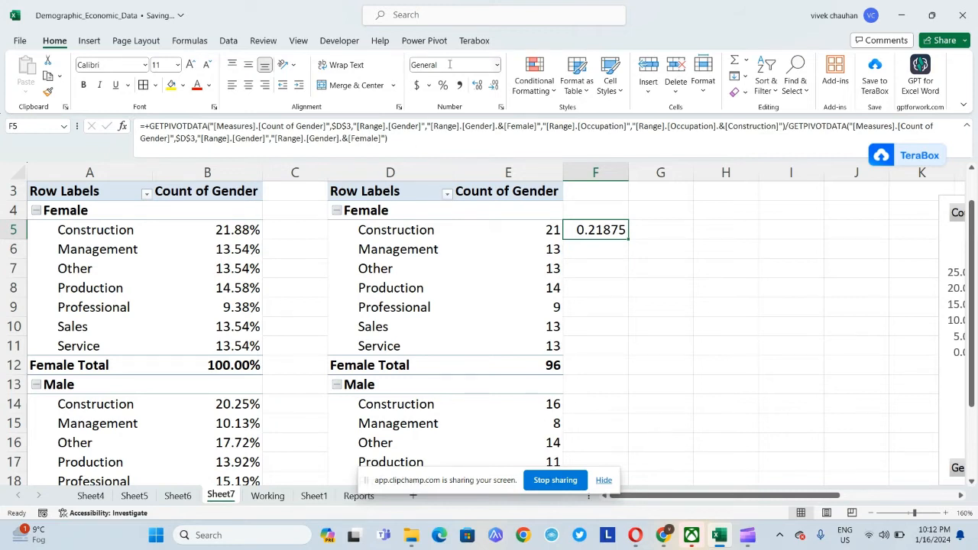
Format the F5 result as a percentage with two decimal places
left_click(449, 84)
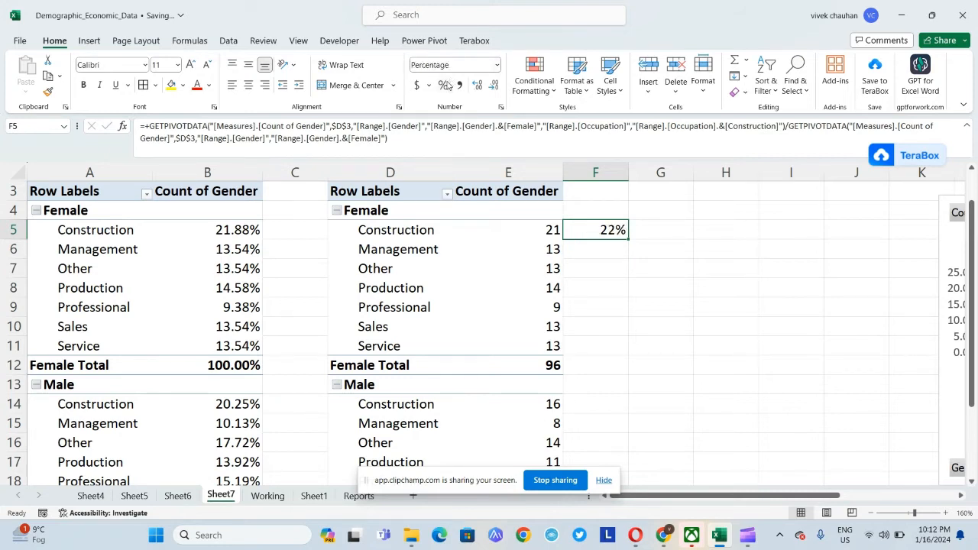
key("alt")
key("0")
key("alt+h")
key("0")
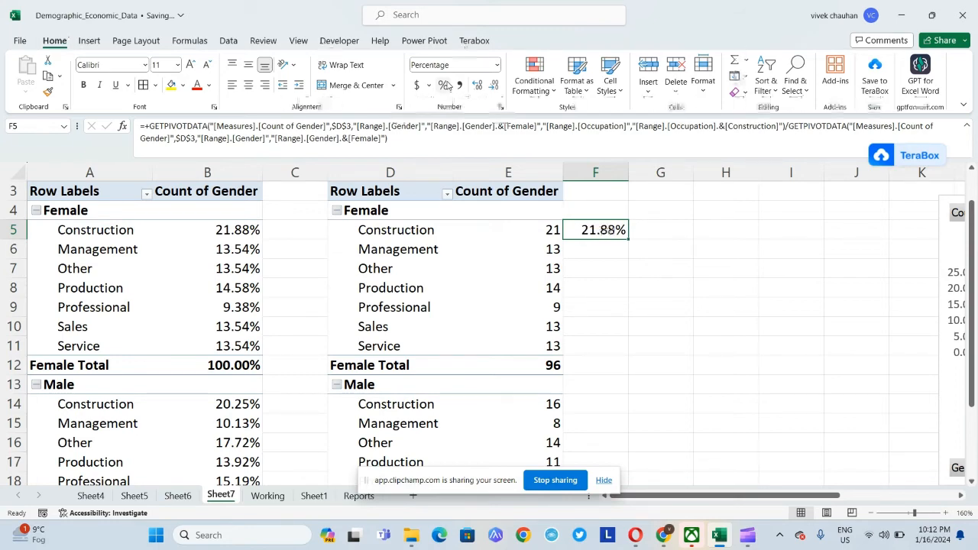
Compare the calculated percentage in F5 with the Female Construction percentage in B5
key("Left")
key("Left")
key("Left")
key("Left")
key("Right")
key("Right")
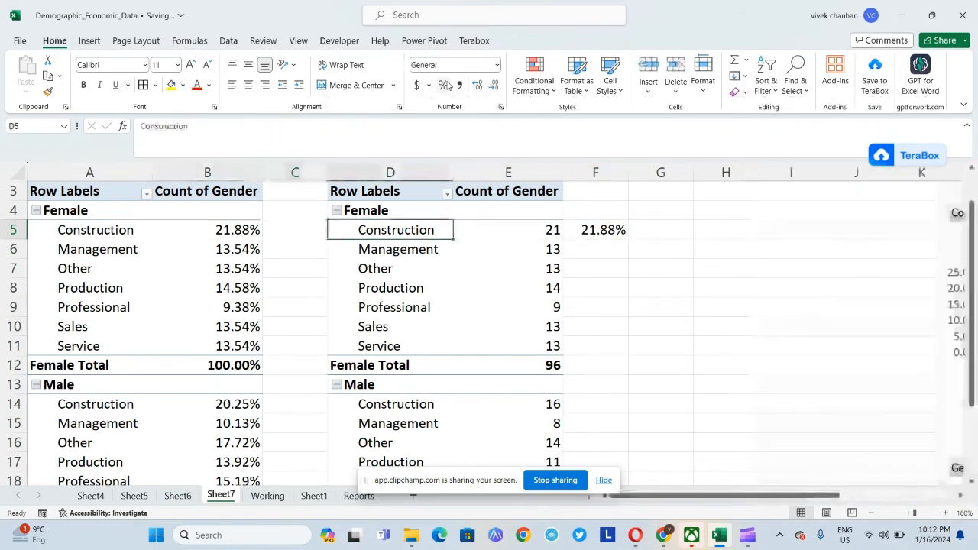
key("Right")
key("Right")
Delete columns D to F, removing the copied PivotTable and the check formula
key("Left")
key("Left")
key("ctrl+space")
key("shift+Right")
key("shift+Right")
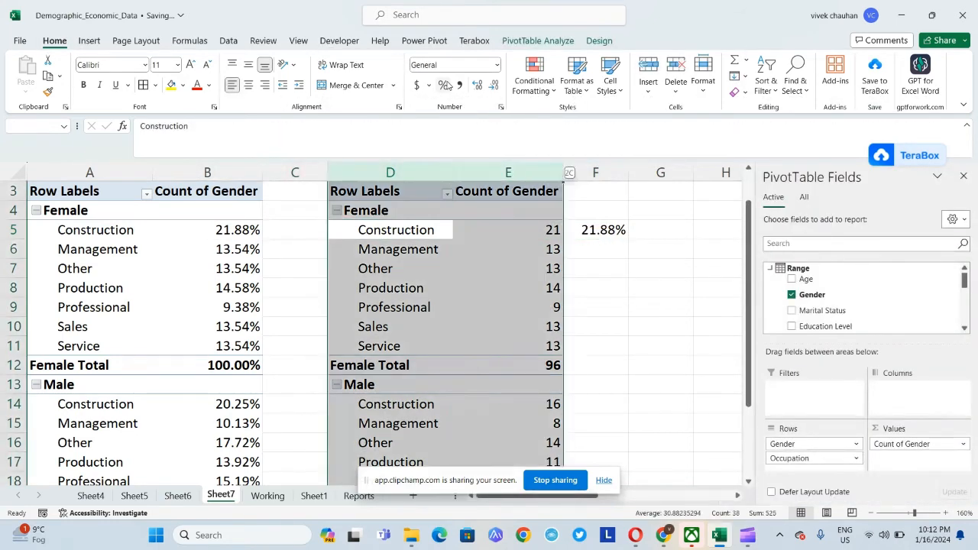
key("ctrl+minus")
key("Left")
key("Left")
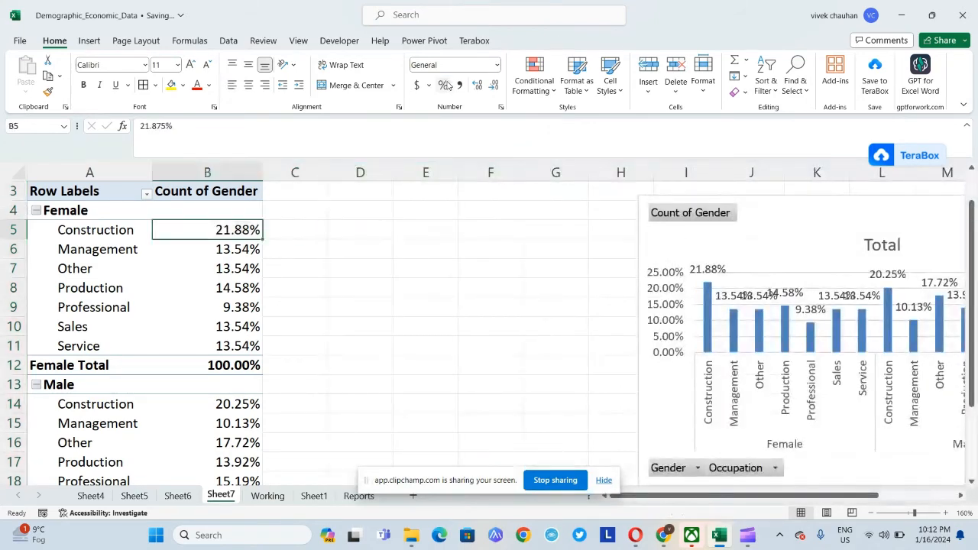
Insert several blank columns at column E to move the PivotChart farther from the PivotTable
key("Left")
key("Right")
key("Right")
key("Right")
key("Right")
key("ctrl+space")
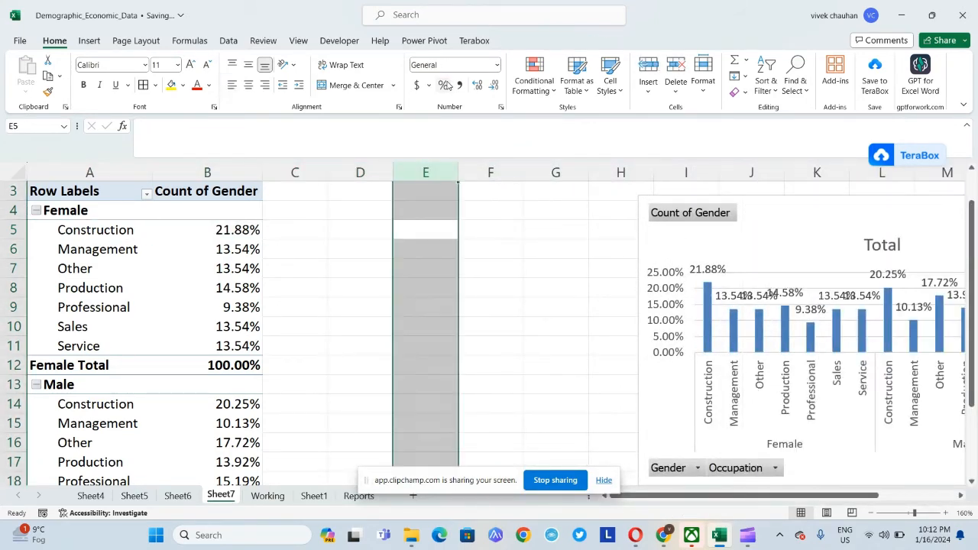
key("ctrl+plus")
key("ctrl+plus")
key("ctrl+plus")
key("ctrl+plus")
key("ctrl+plus")
key("ctrl+plus")
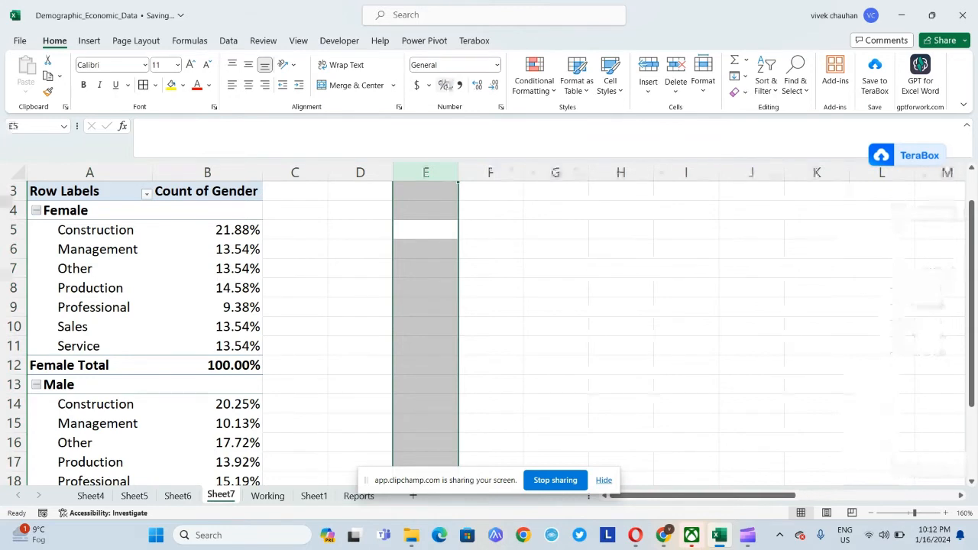
Delete several blank columns at column E to bring the PivotChart closer to the PivotTable
key("Left")
key("Right")
key("ctrl+space")
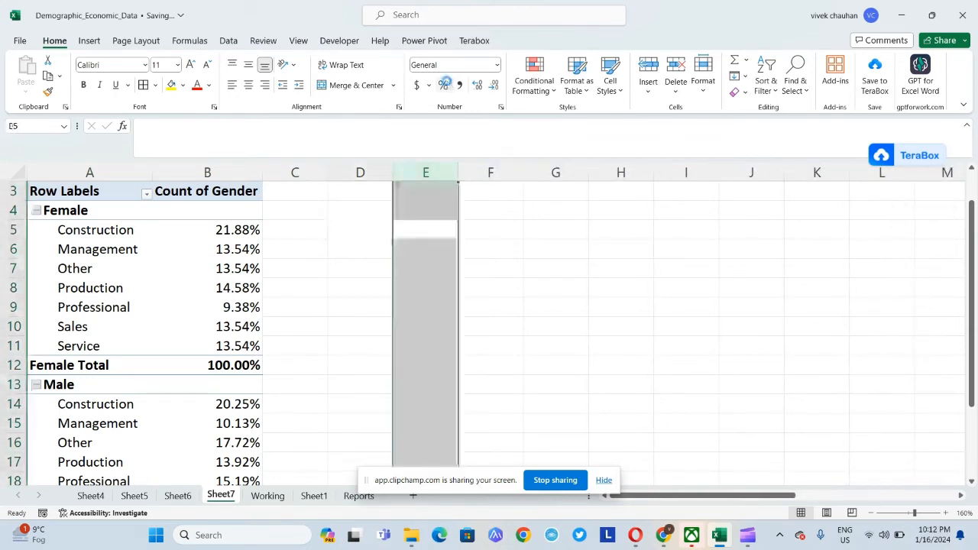
key("ctrl+minus")
key("ctrl+minus")
key("ctrl+minus")
key("ctrl+minus")
key("ctrl+minus")
key("ctrl+minus")
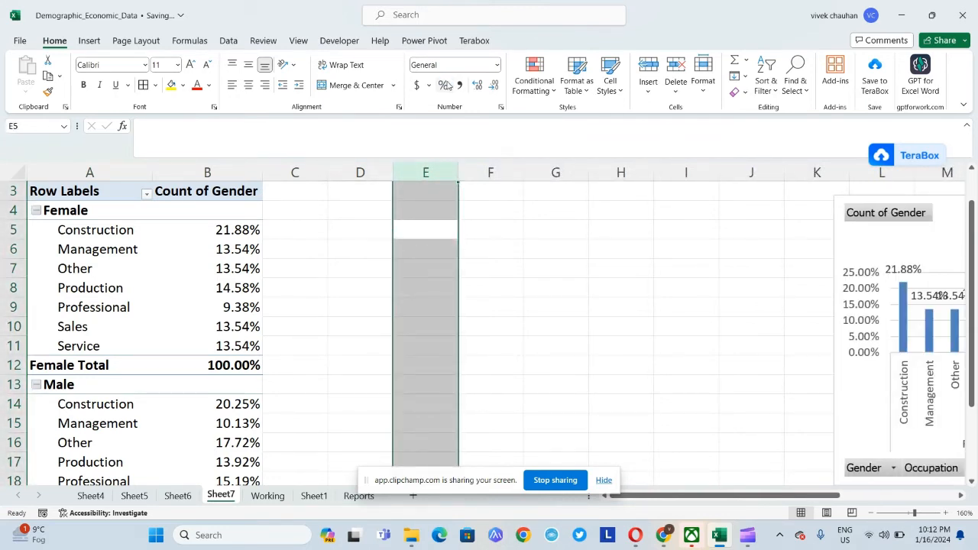
Undo the blank column changes and the deletion of columns D to F
key("ctrl+z")
key("ctrl+z")
key("ctrl+z")
key("ctrl+z")
key("ctrl+z")
key("ctrl+z")
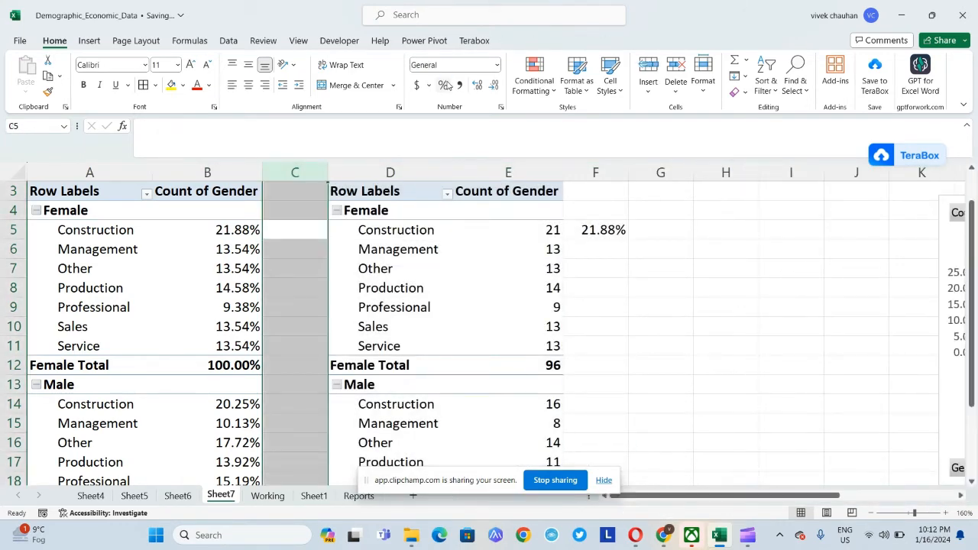
Insert five blank columns at column C between the percentage PivotTable and the copied count PivotTable
key("ctrl+shift+plus")
key("ctrl+shift+plus")
key("ctrl+shift+plus")
key("ctrl+shift+plus")
key("ctrl+shift+plus")
key("Left")
key("Left")
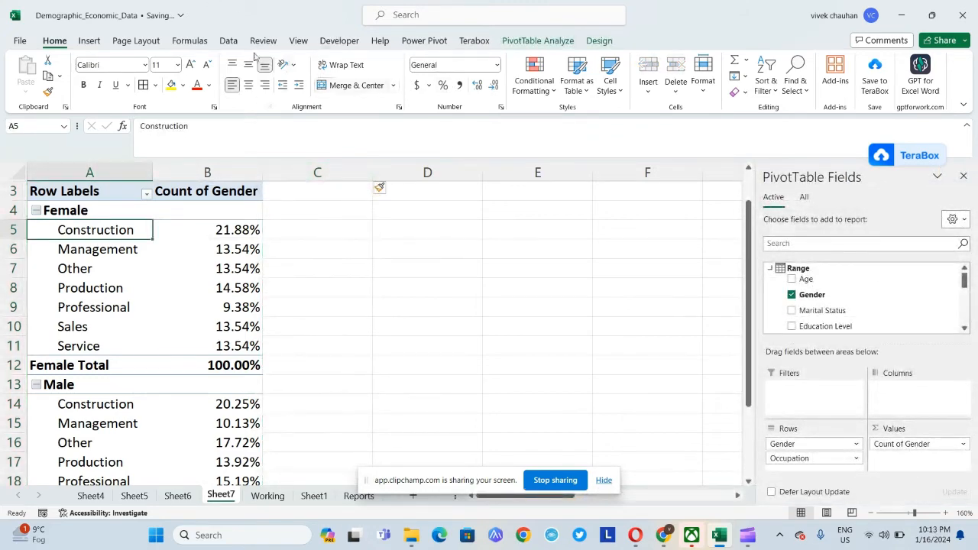
Create a column PivotChart from the percentage PivotTable and cut it from Sheet7
left_click(526, 39)
left_click(766, 73)
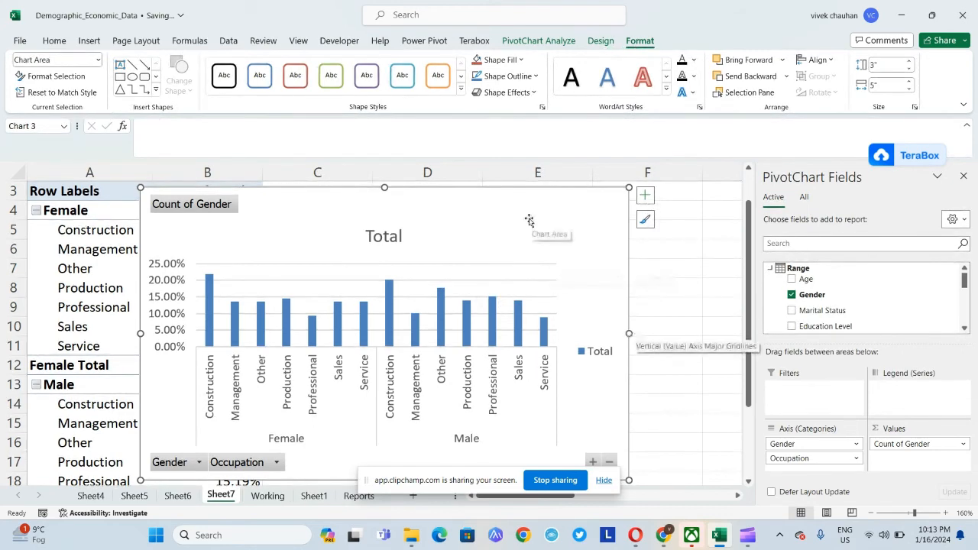
key("ctrl+x")
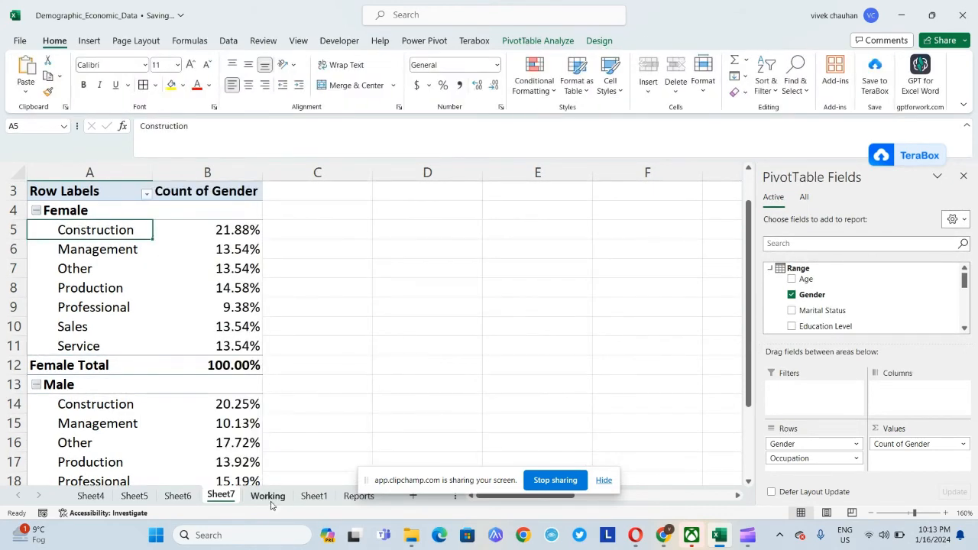
Paste the cut PivotChart onto a new worksheet inserted before Sheet7, and position it around cell B3
right_click(228, 497)
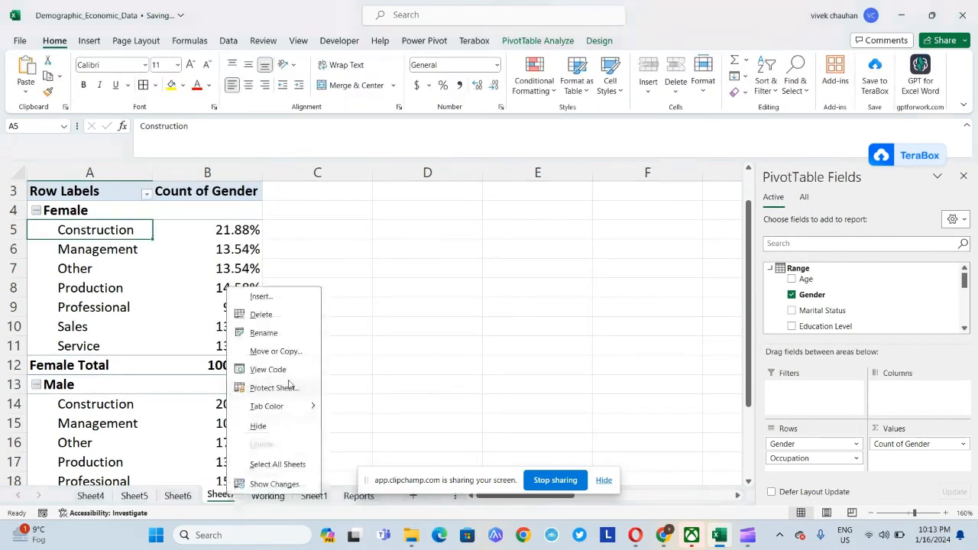
left_click(270, 298)
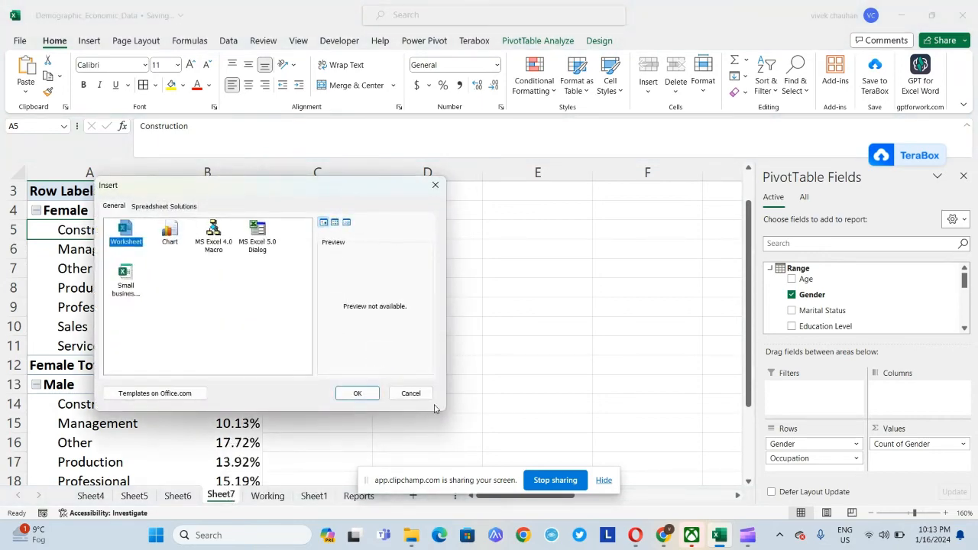
left_click(347, 392)
key("ctrl+v")
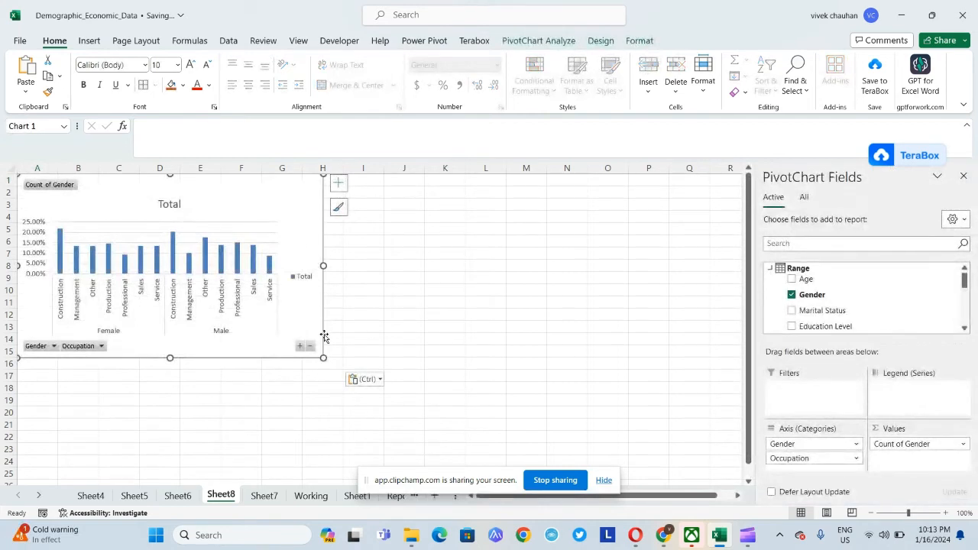
double_click(302, 196)
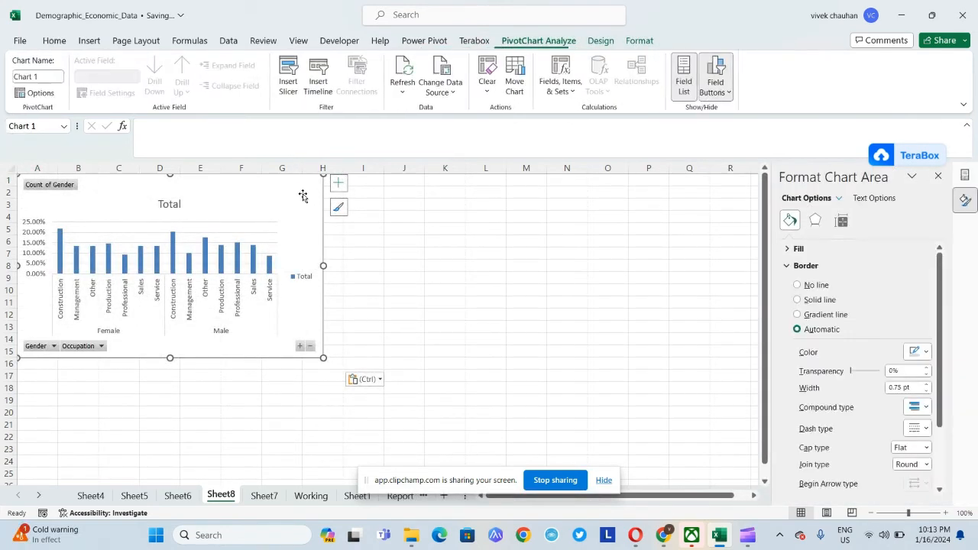
left_click_drag(304, 194, 343, 232)
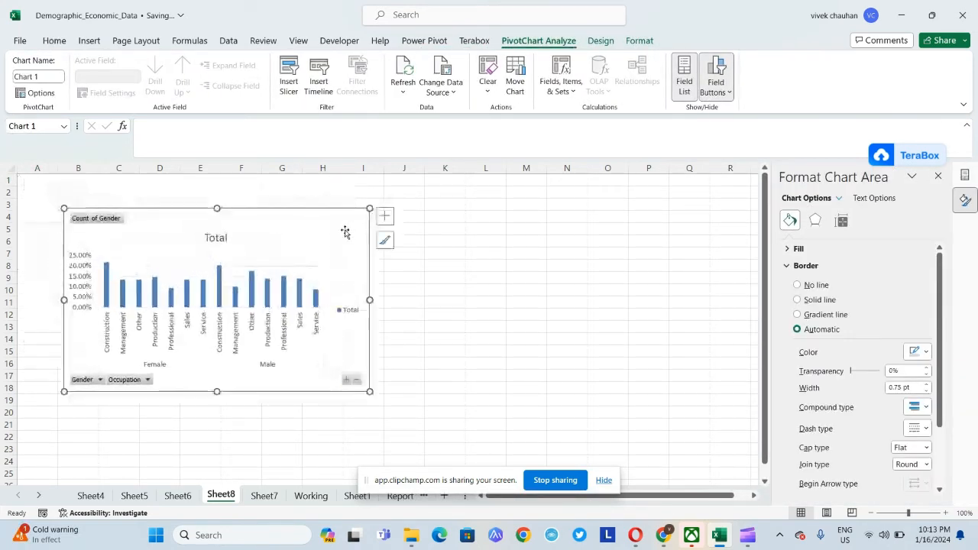
Apply the grey gradient chart style to the percentage PivotChart and widen it to about 8.12 inches
left_click(600, 41)
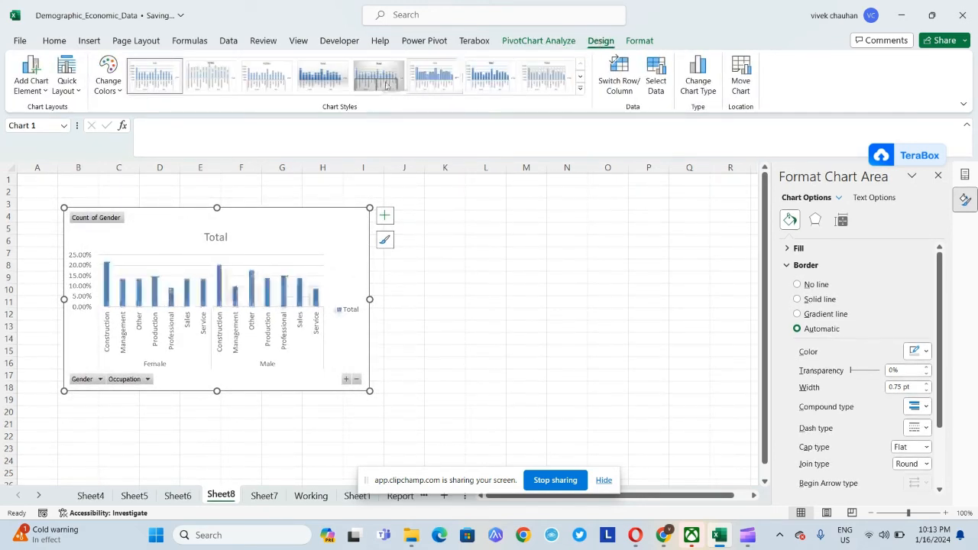
left_click(386, 84)
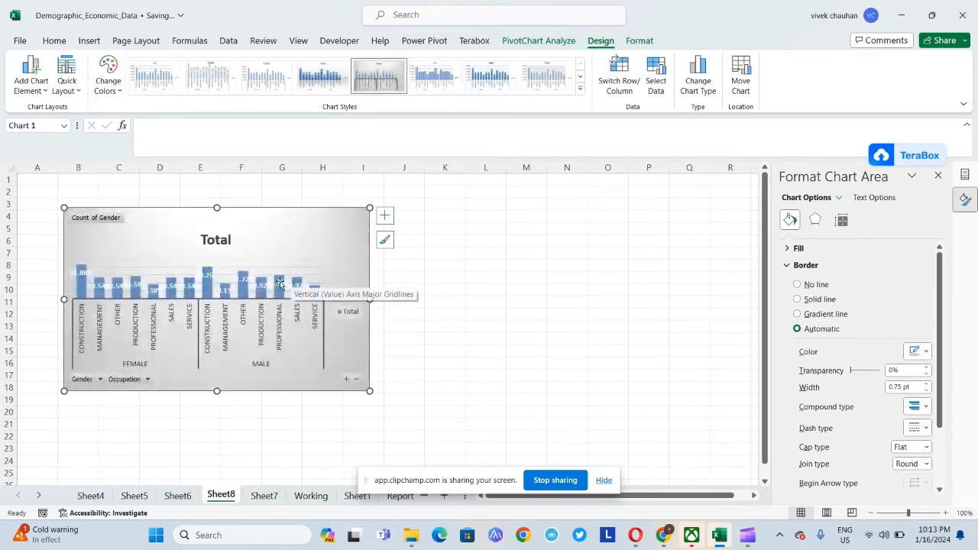
left_click_drag(370, 300, 563, 296)
left_click(185, 366)
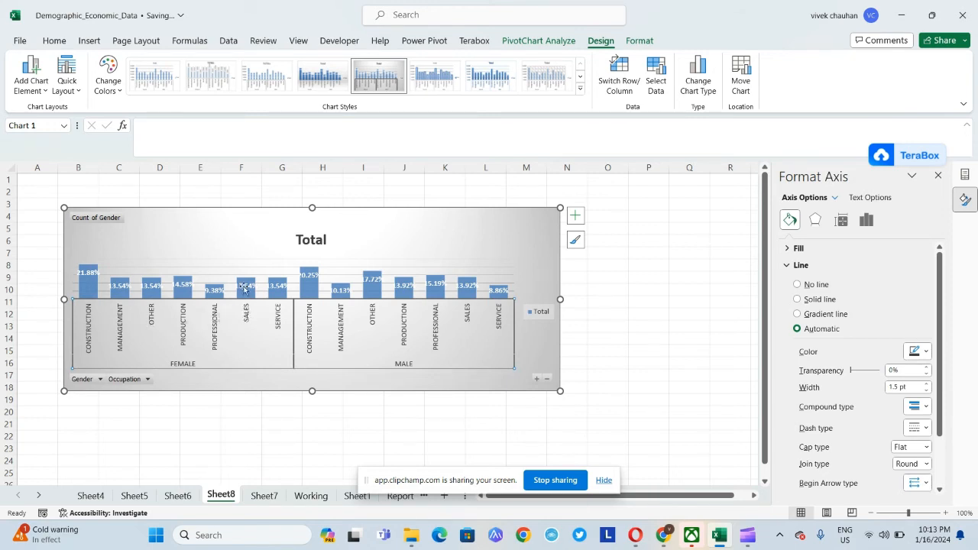
left_click(246, 286)
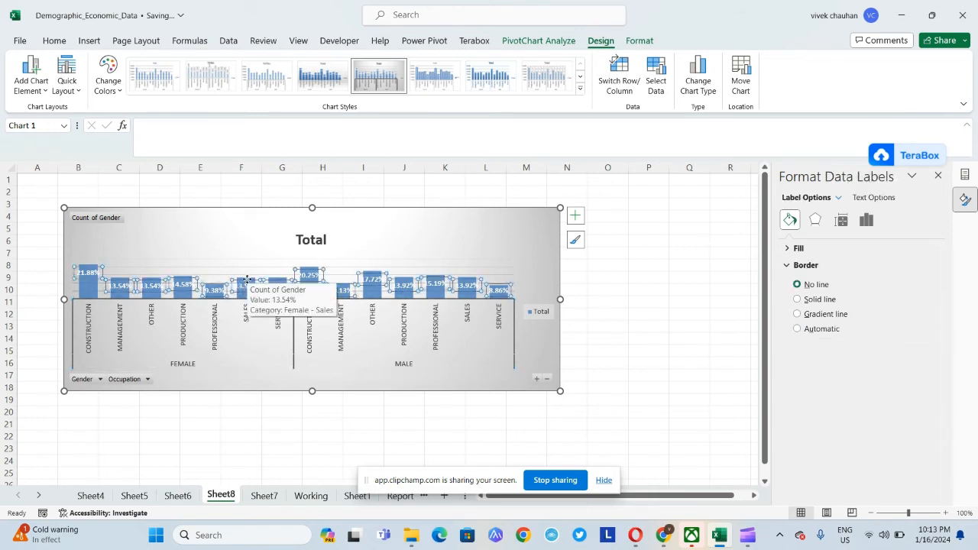
left_click(246, 281)
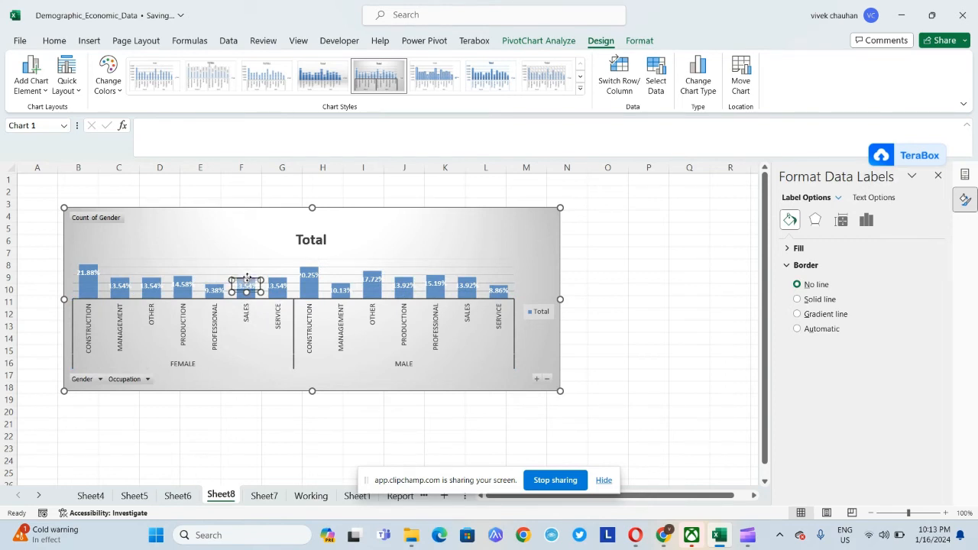
key("Escape")
key("Escape")
key("Escape")
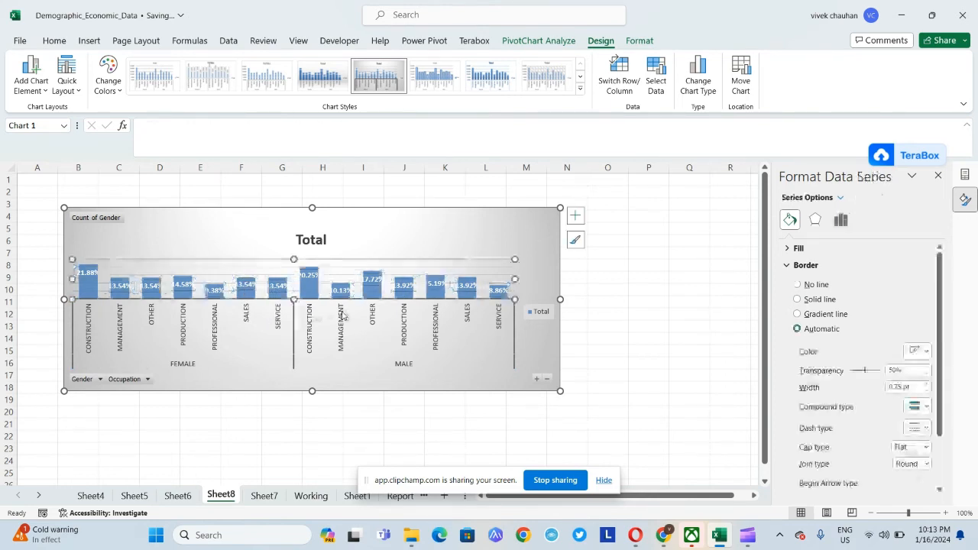
key("Escape")
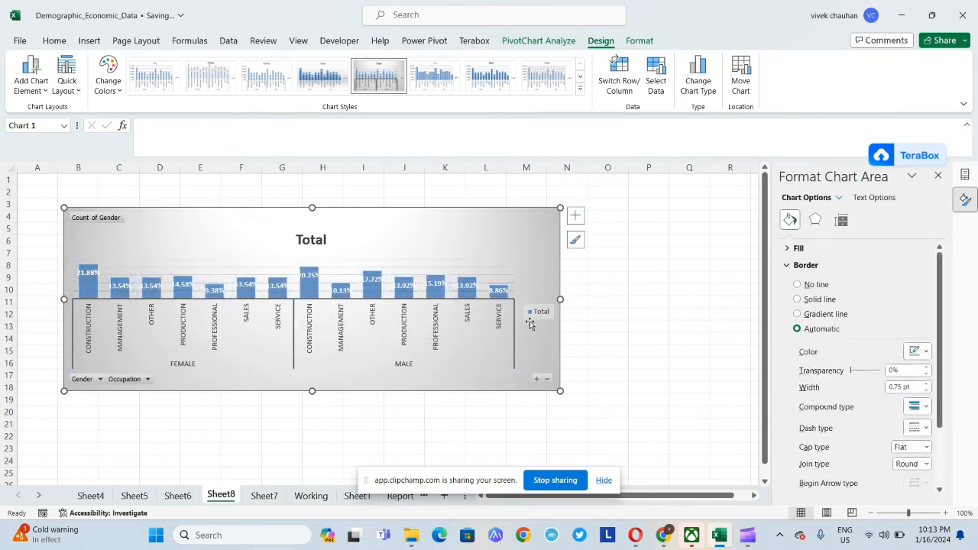
left_click(317, 241)
key("Escape")
Create a column PivotChart from the Count of Gender PivotTable starting at column I on Sheet7
key("ctrl+Page_Down")
key("Right")
key("Right")
key("Right")
key("Right")
key("Right")
key("Right")
key("Right")
key("Right")
key("Right")
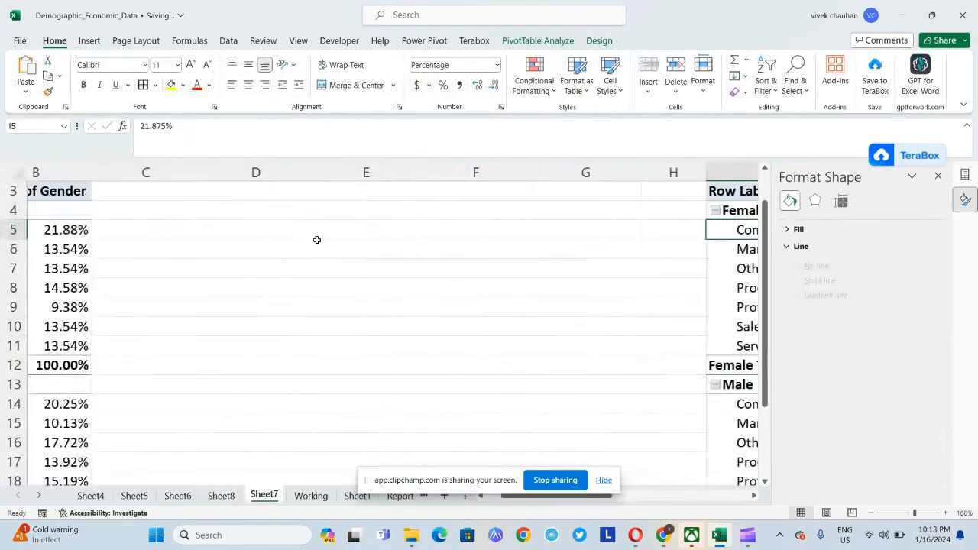
key("Left")
key("Left")
key("Right")
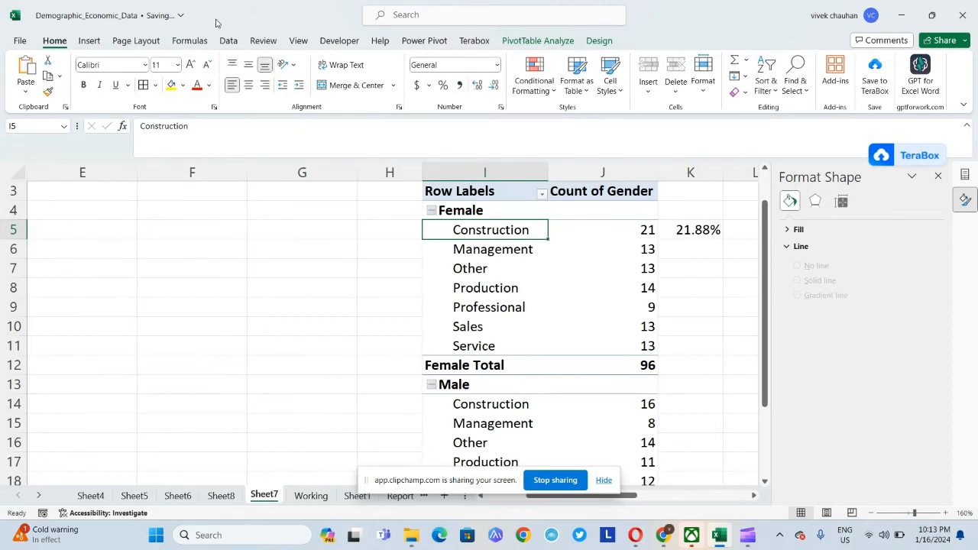
left_click(510, 44)
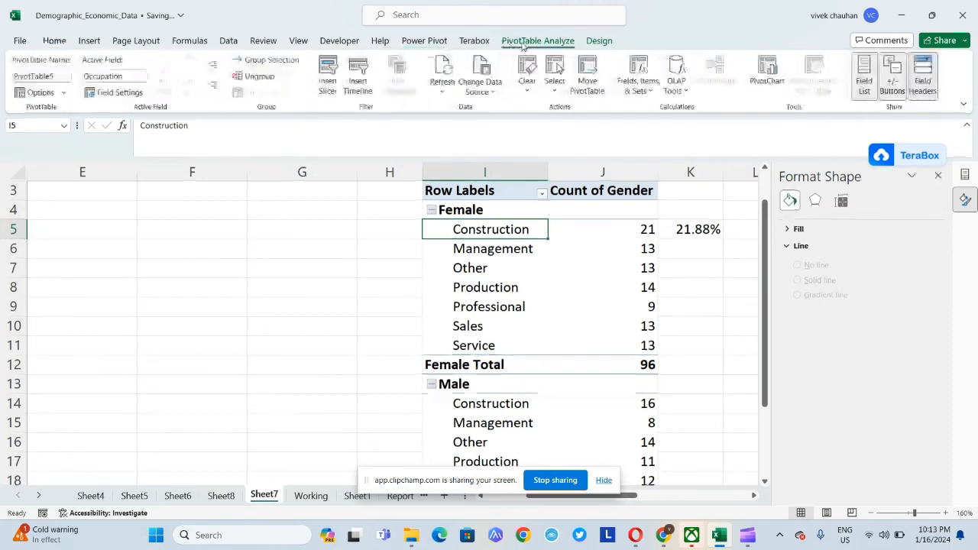
left_click(776, 80)
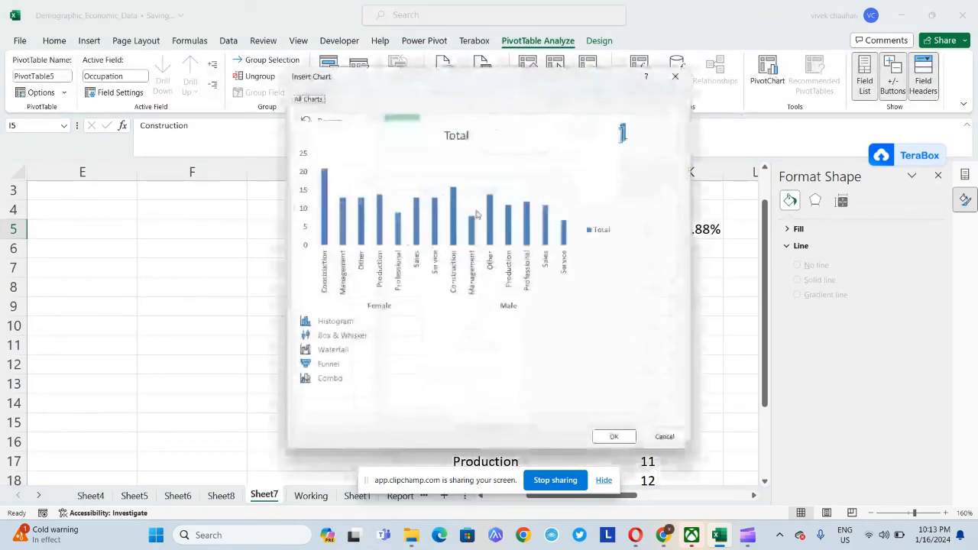
double_click(459, 215)
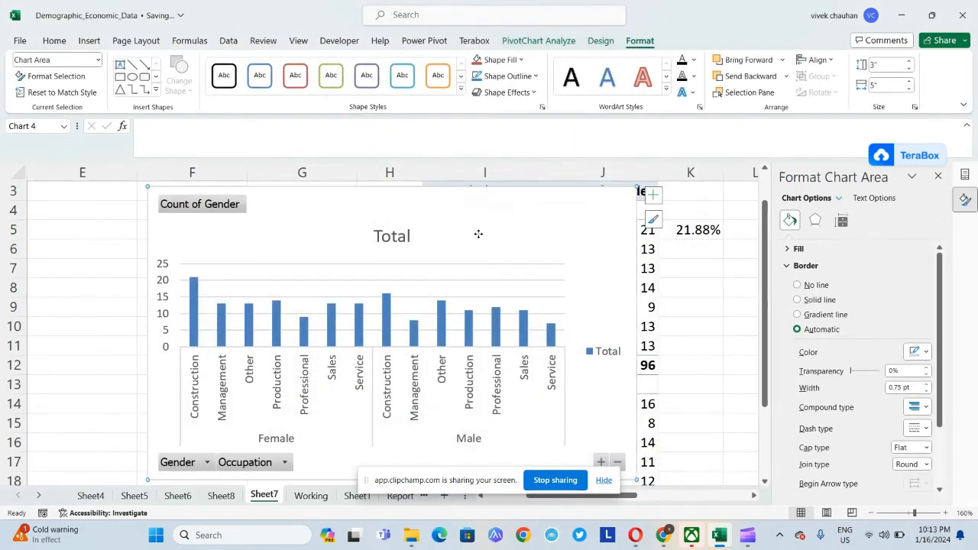
Move the count PivotChart from Sheet7 to Sheet8, placing it beside the percentage chart at around cell R4
key("ctrl+z")
key("ctrl+z")
key("ctrl+z")
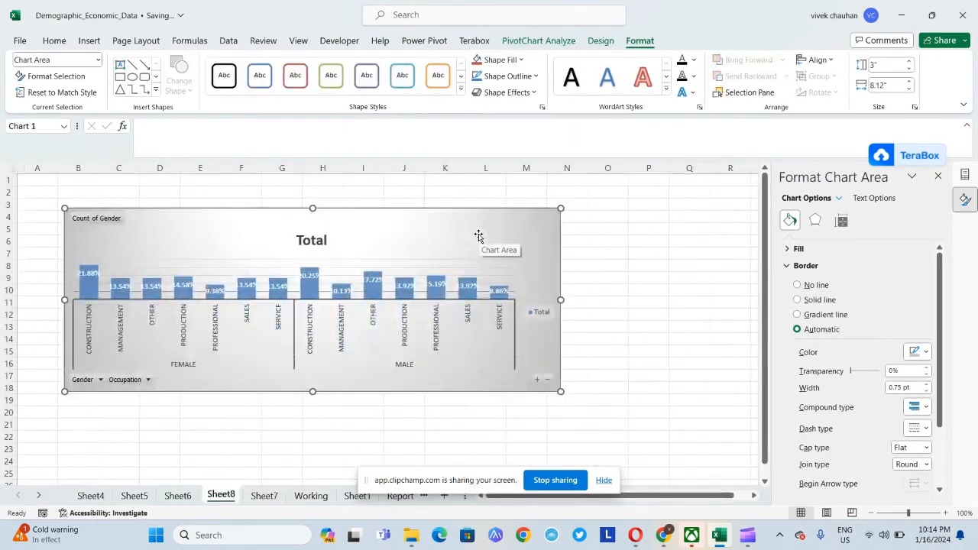
key("ctrl+z")
key("ctrl+z")
key("ctrl+z")
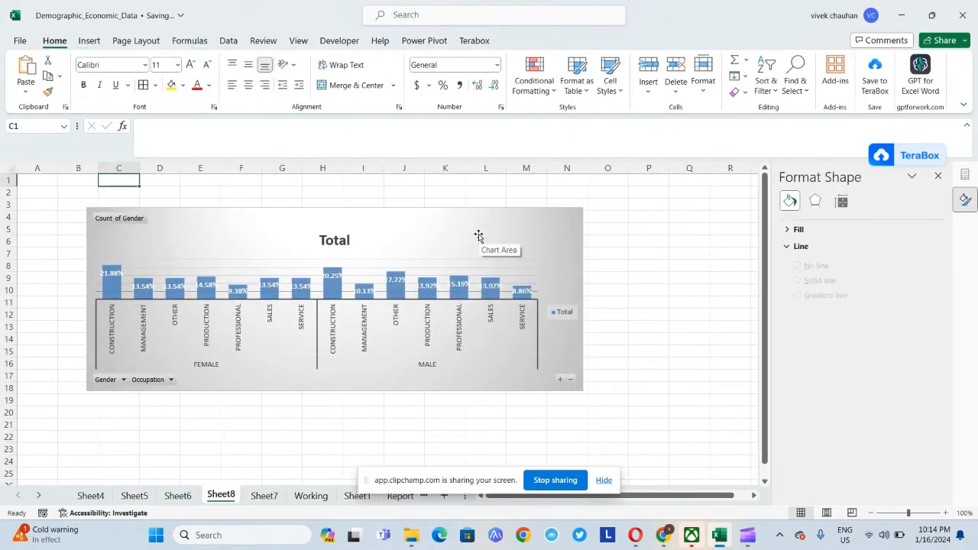
key("Right")
key("Right")
key("Right")
key("Right")
key("Right")
key("Right")
key("Right")
key("Right")
key("Right")
key("Down")
key("Left")
key("Left")
key("Down")
key("Left")
key("Left")
key("Left")
key("Left")
key("Left")
key("Left")
key("Left")
key("Left")
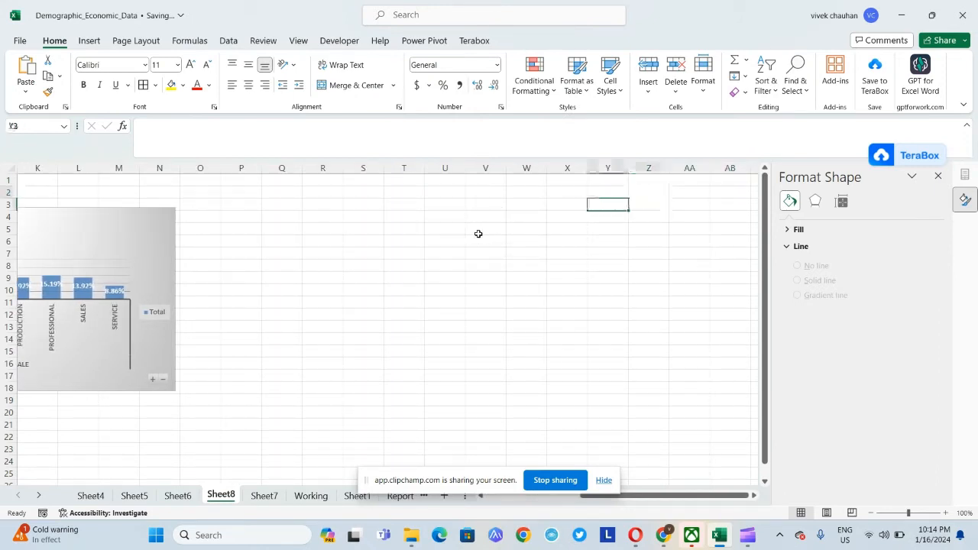
key("Down")
key("ctrl+v")
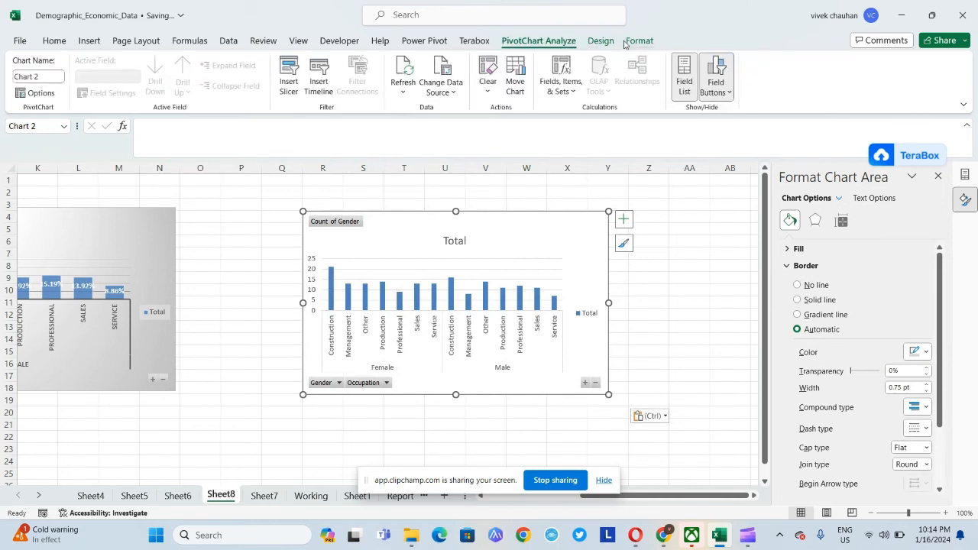
Apply the grey gradient chart style to the count PivotChart and widen it to about 7.25 inches
left_click(600, 40)
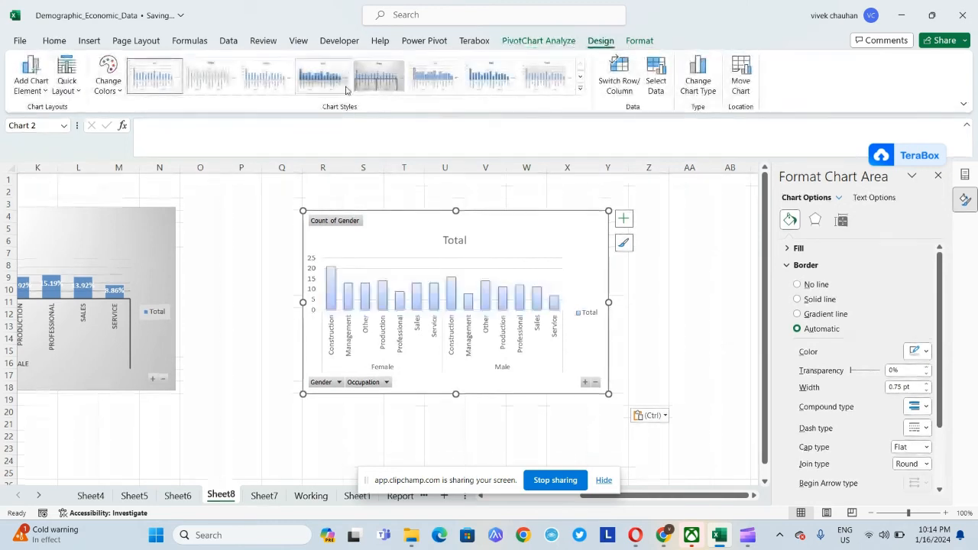
left_click(367, 87)
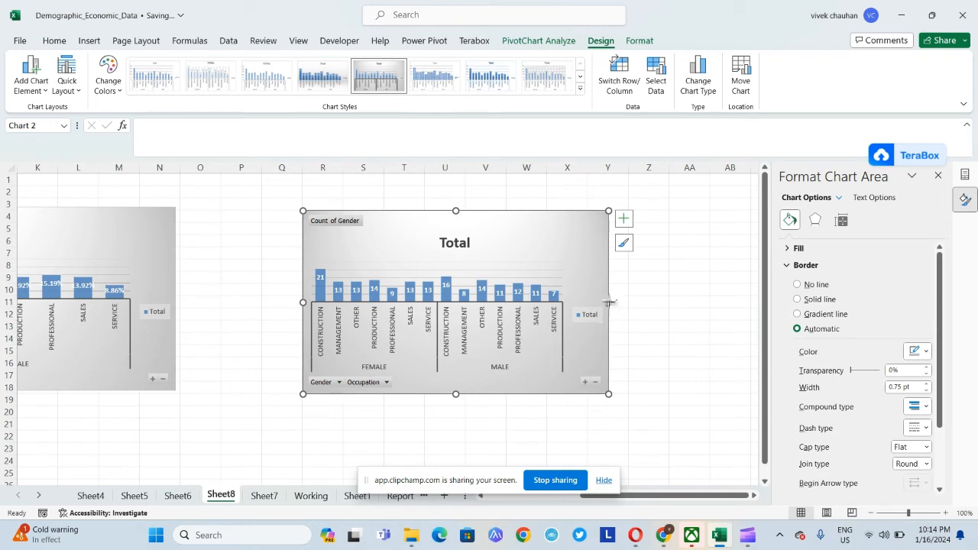
left_click_drag(609, 303, 714, 311)
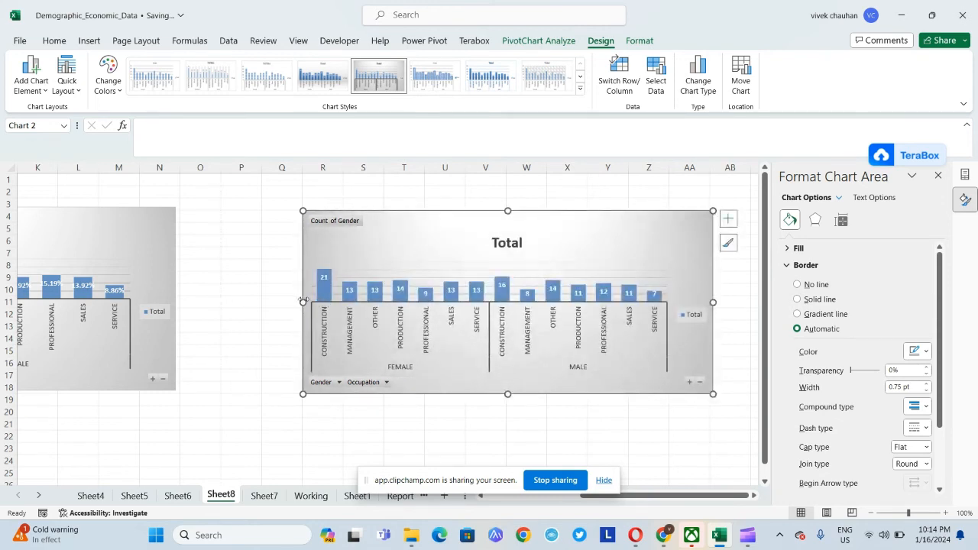
left_click_drag(300, 299, 269, 300)
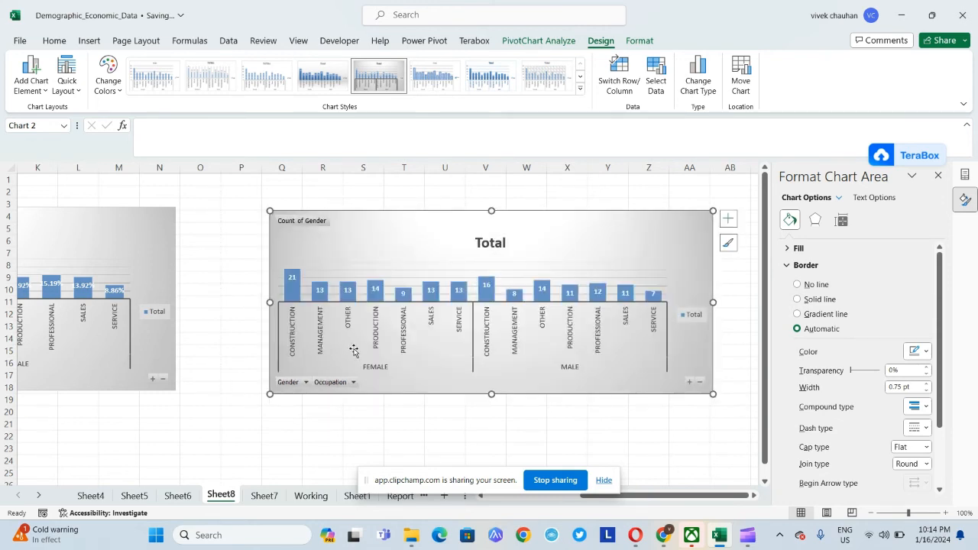
Apply the orange outline shape style to the count PivotChart's chart area
left_click(637, 41)
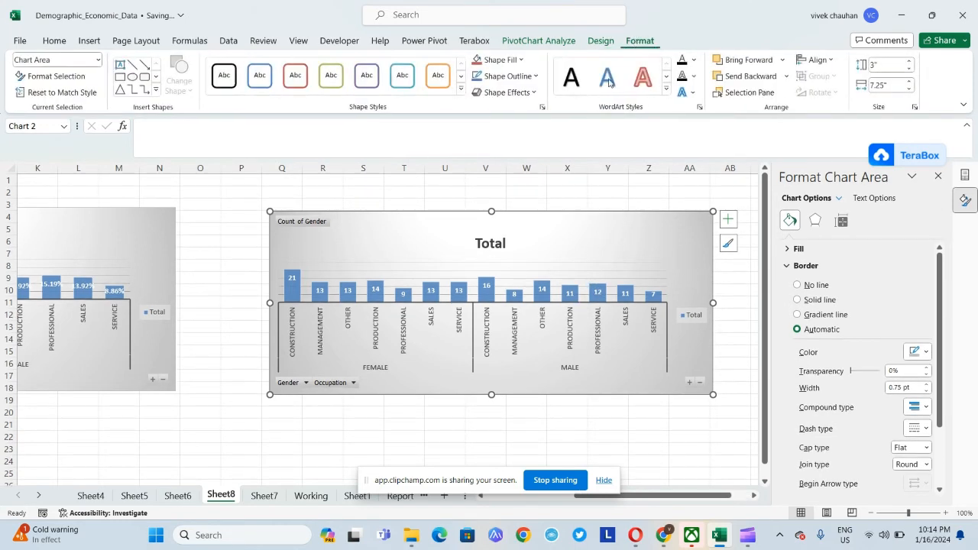
double_click(451, 325)
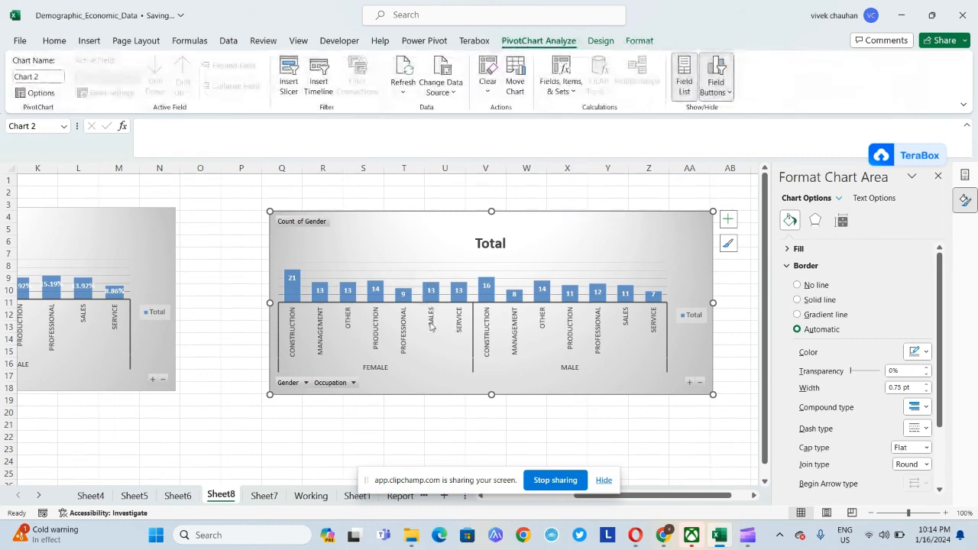
left_click(638, 42)
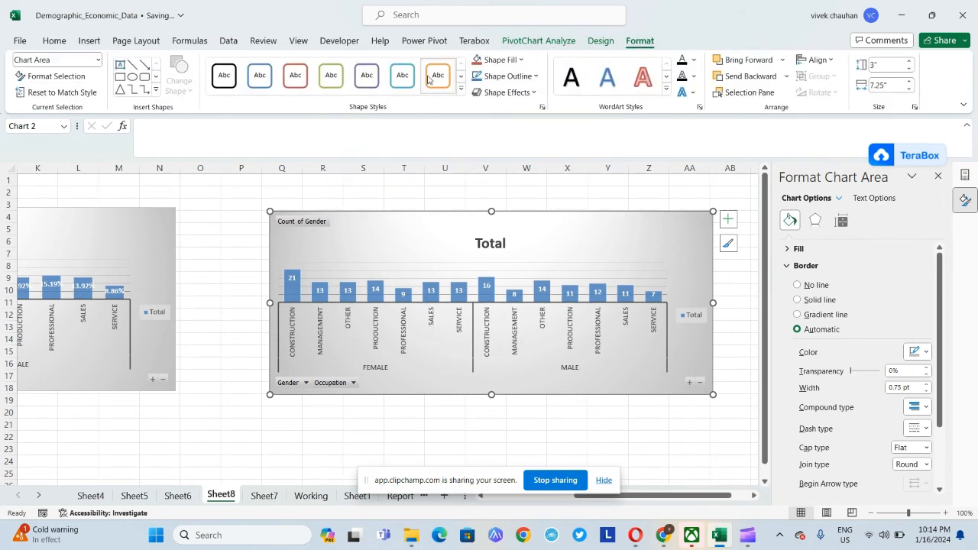
left_click(429, 78)
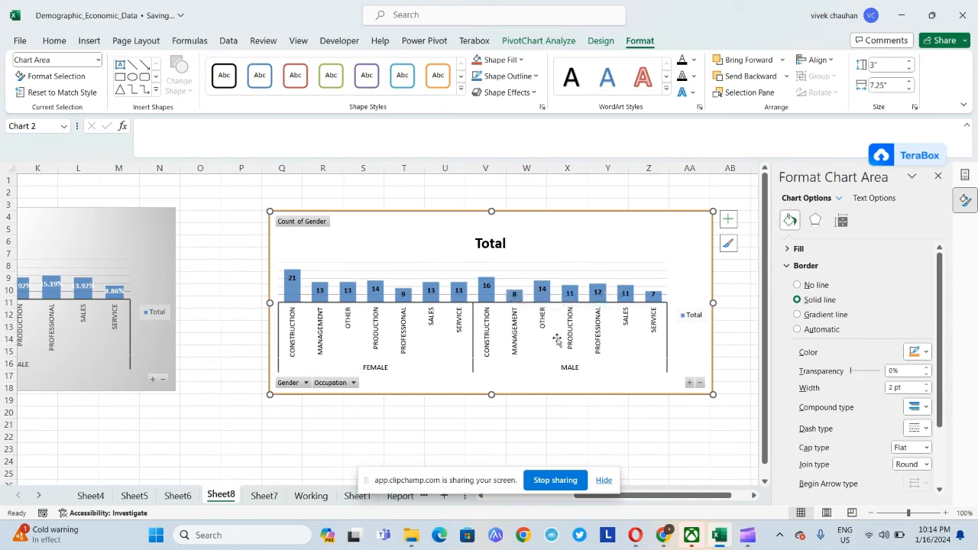
Apply the orange outline shape style to the title of the count PivotChart on Sheet8
left_click(195, 369)
left_click(494, 245)
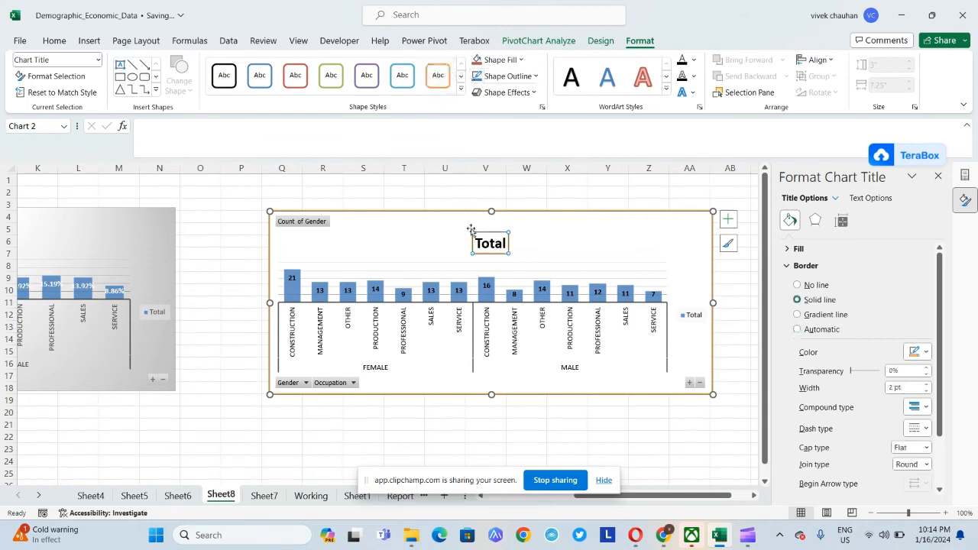
left_click(566, 253)
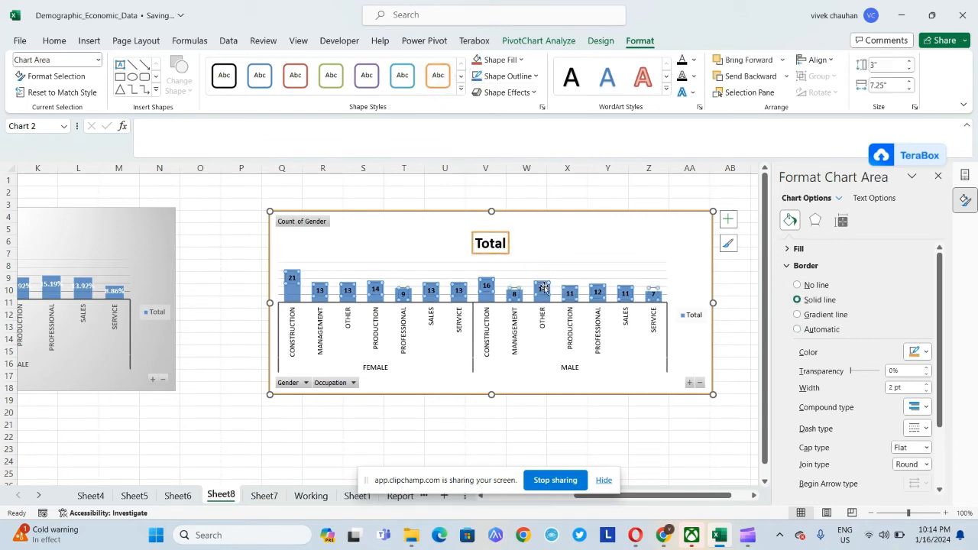
Apply the orange outline shape style to only the Male Production column in the count PivotChart
left_click(542, 288)
left_click(572, 288)
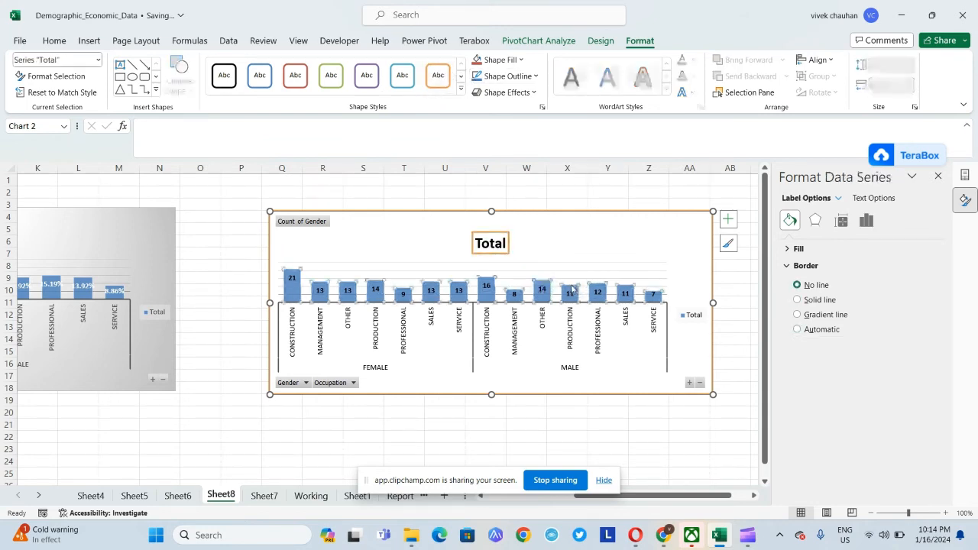
left_click(571, 289)
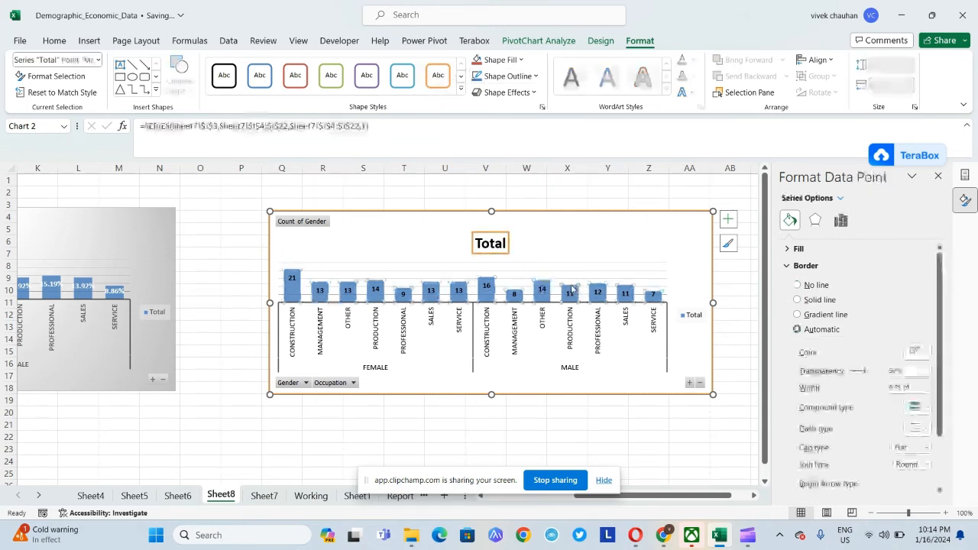
left_click(441, 73)
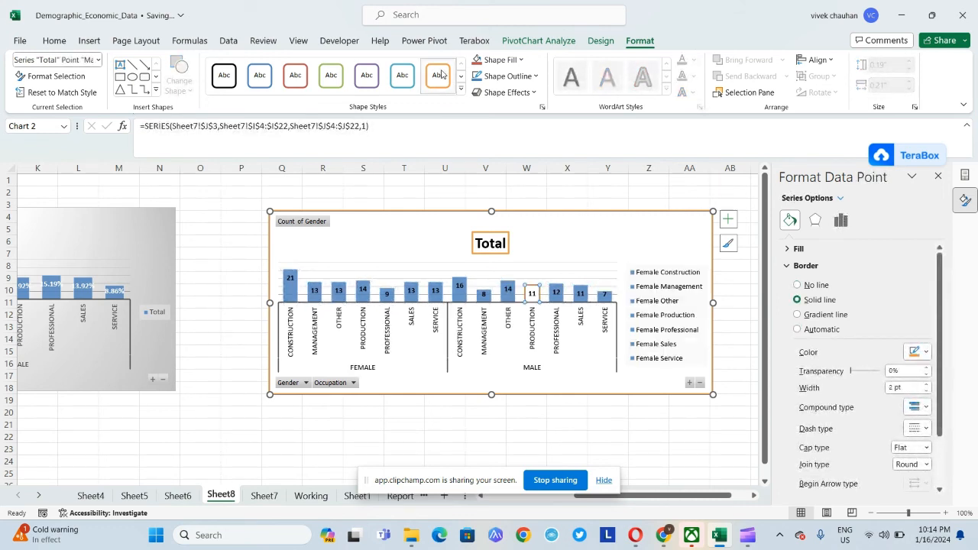
left_click(569, 216)
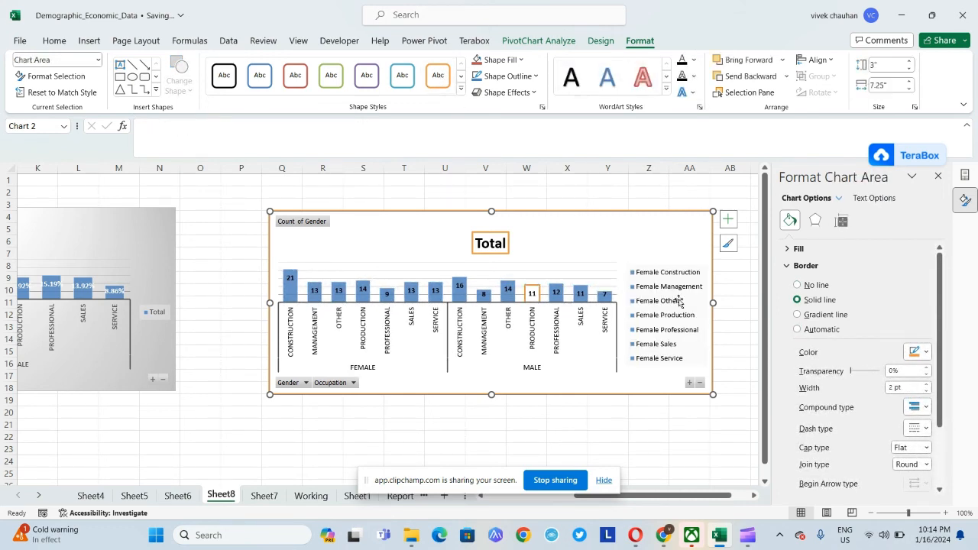
left_click(579, 290)
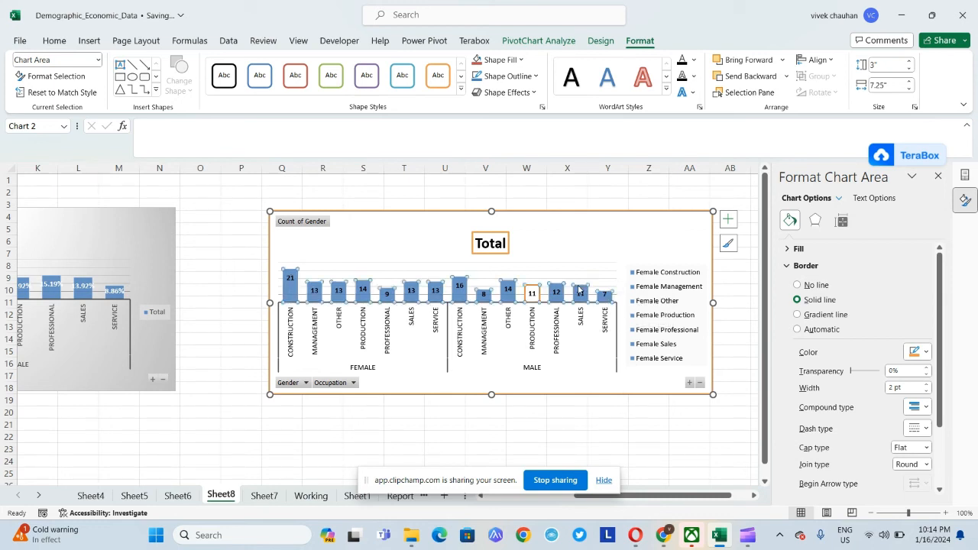
left_click(559, 214)
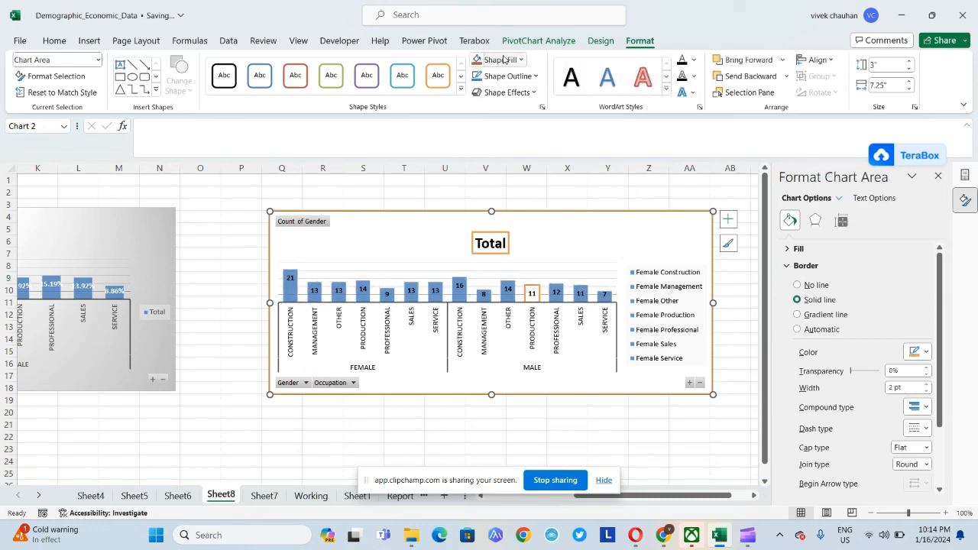
Look over the percentage PivotChart beside the count PivotChart on Sheet8
left_click(212, 337)
key("Home")
key("Right")
key("Right")
key("Right")
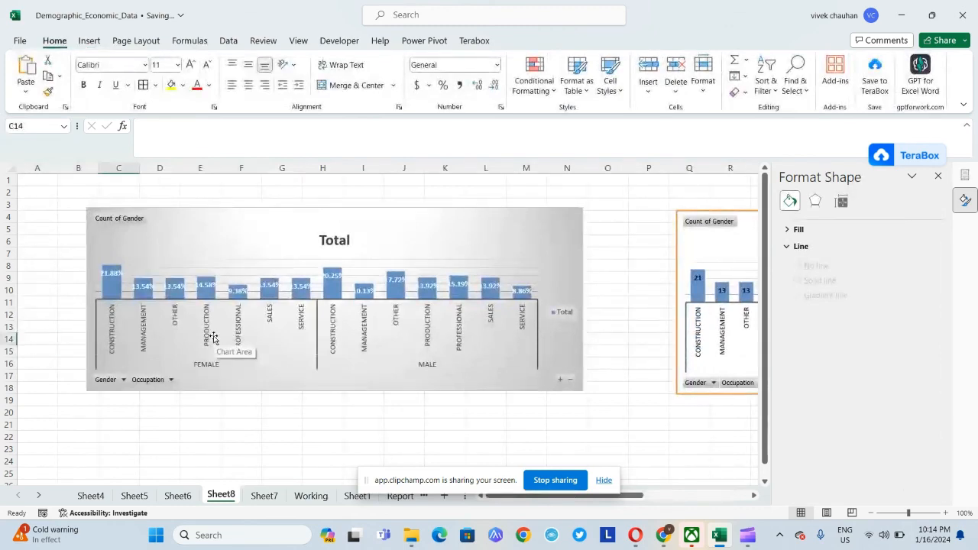
key("ctrl+Up")
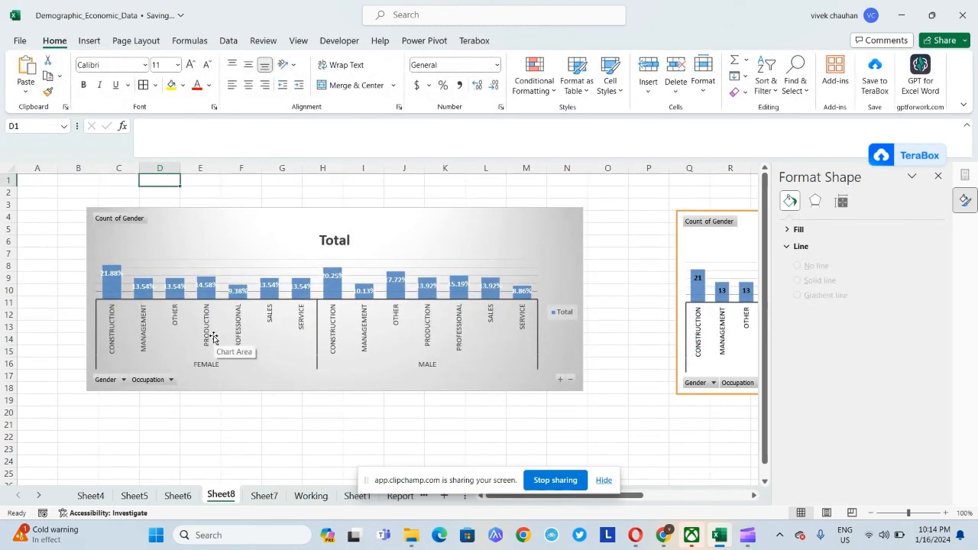
Review the source data with the highlighted Gender and Occupation columns on the Working sheet and return to Sheet7
key("ctrl+Page_Down")
key("ctrl+Page_Down")
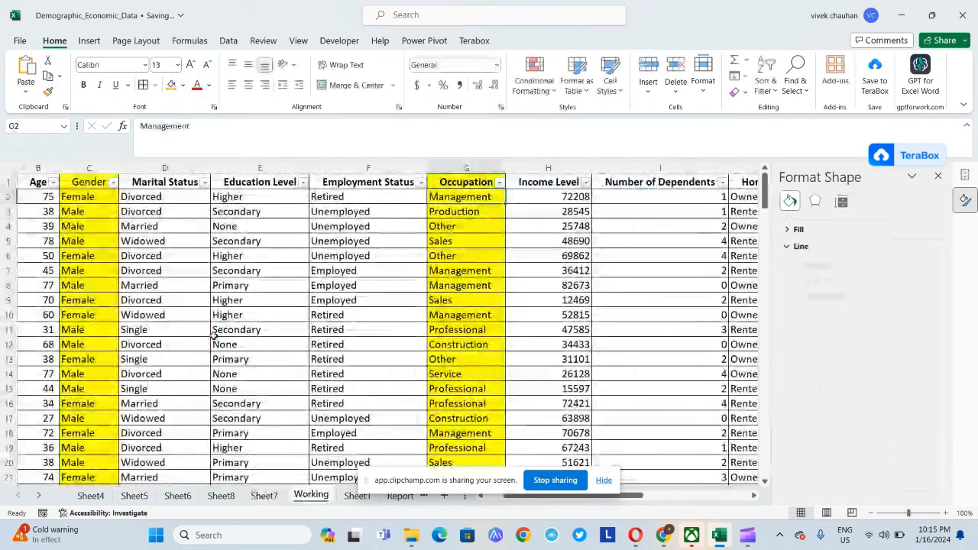
key("Up")
key("Left")
key("Home")
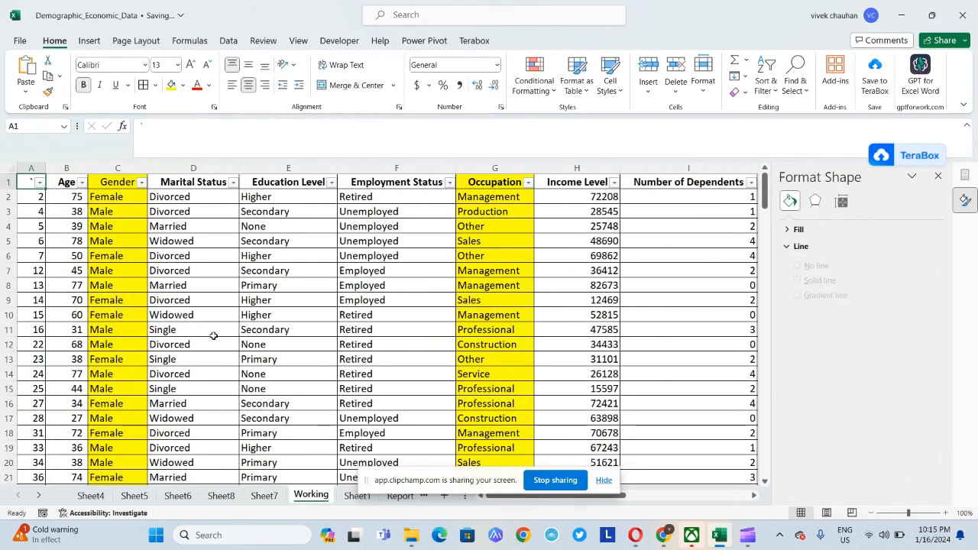
key("ctrl+Right")
key("Home")
key("ctrl+Page_Up")
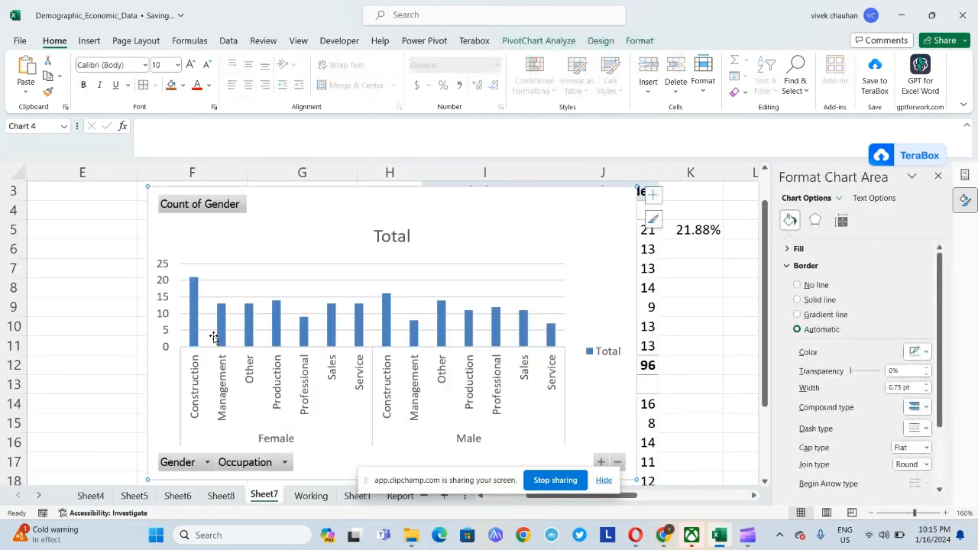